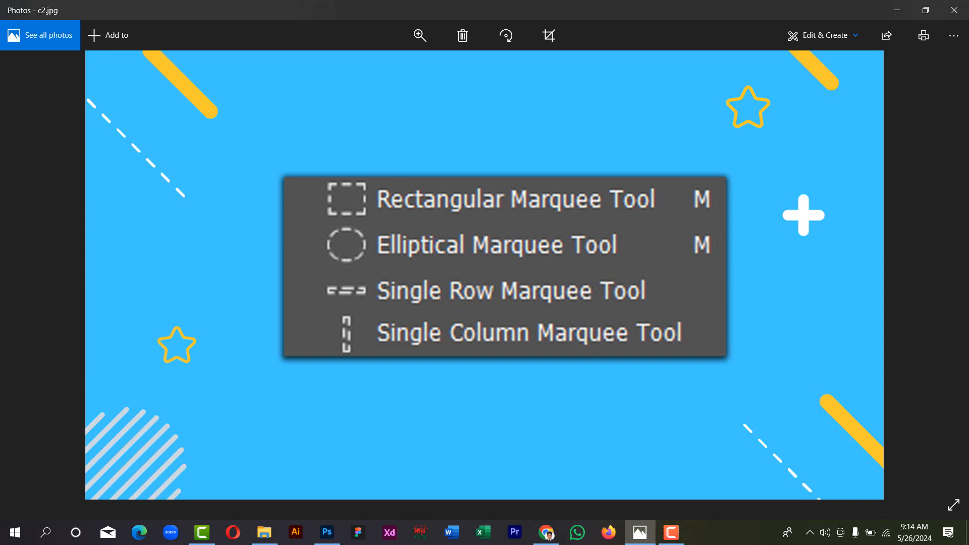
# Switch to Photoshop, draw a rectangular marquee selection on the blank canvas and clear it
pyautogui.click(892, 16)
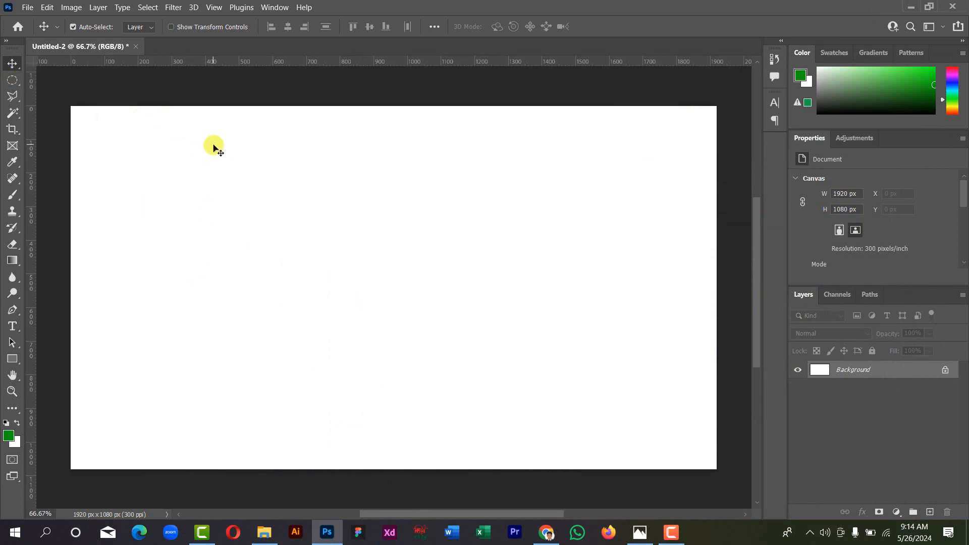
pyautogui.click(17, 82)
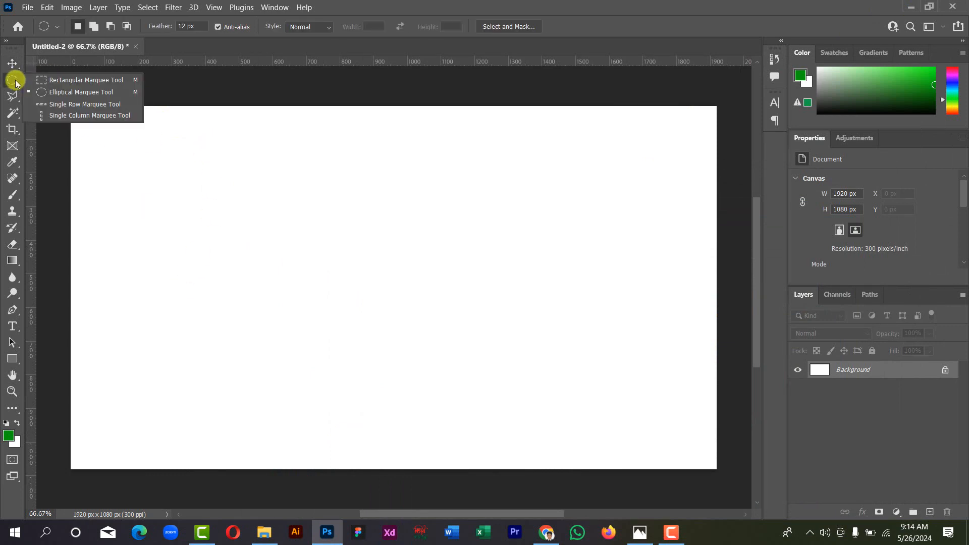
pyautogui.click(69, 85)
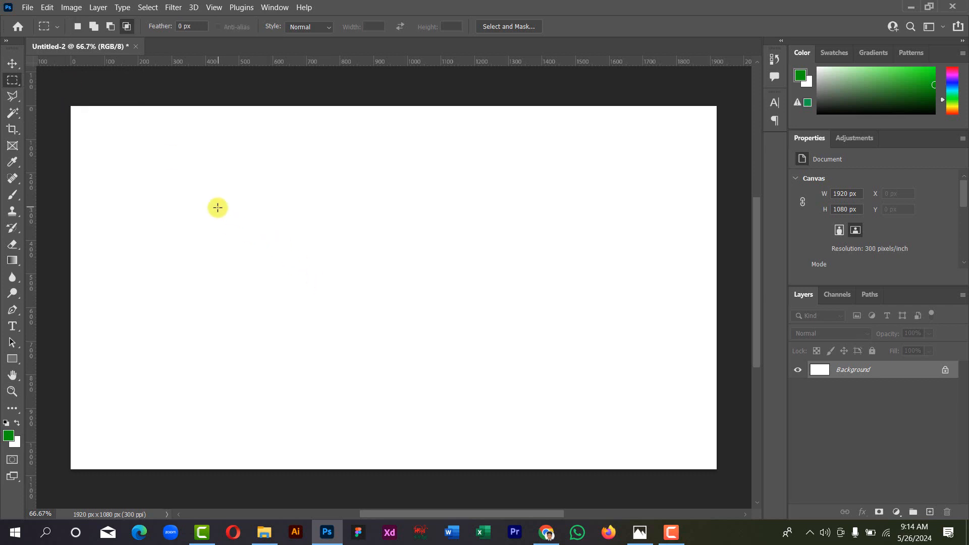
pyautogui.moveTo(243, 191); pyautogui.dragTo(481, 318)
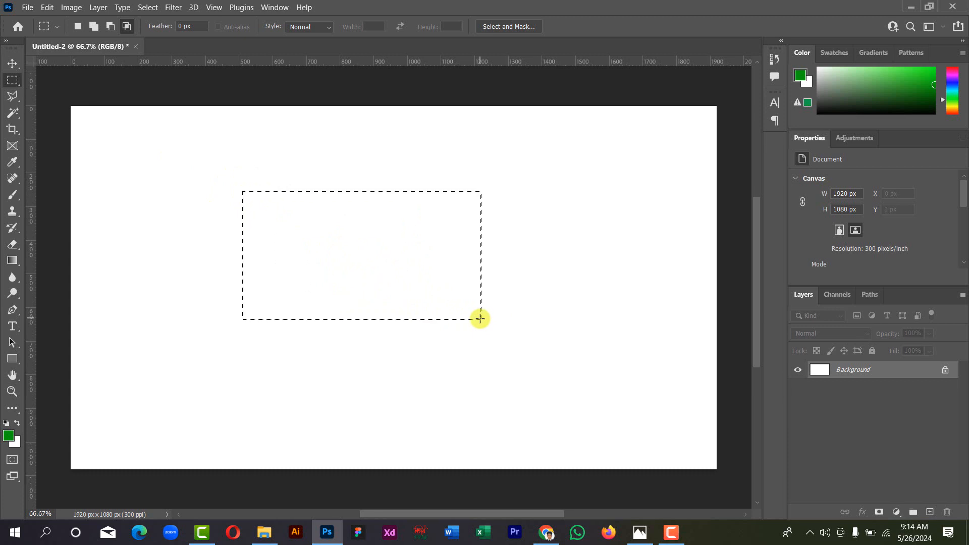
pyautogui.click(478, 318)
# Place the wallpaper2you_156227 image as an embedded object in the blank document
pyautogui.click(28, 8)
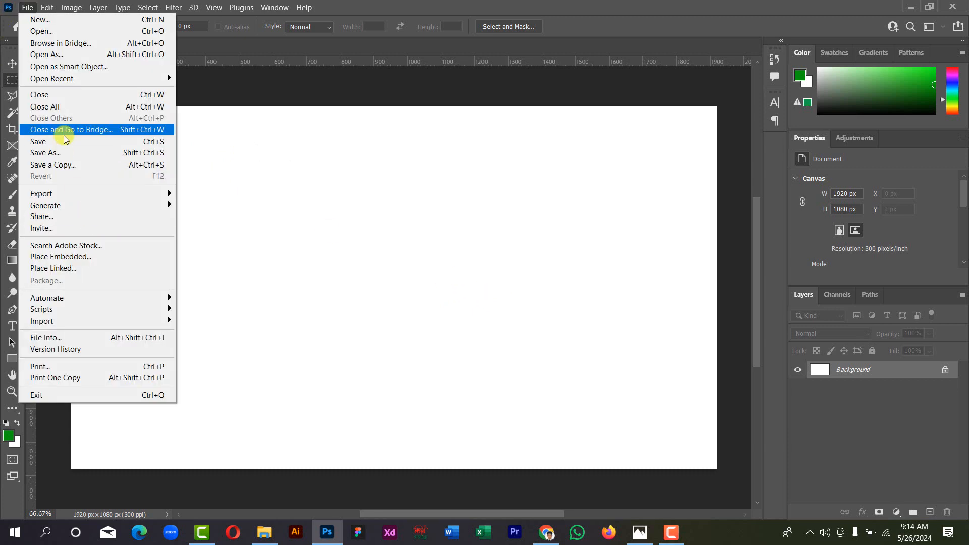
pyautogui.click(107, 258)
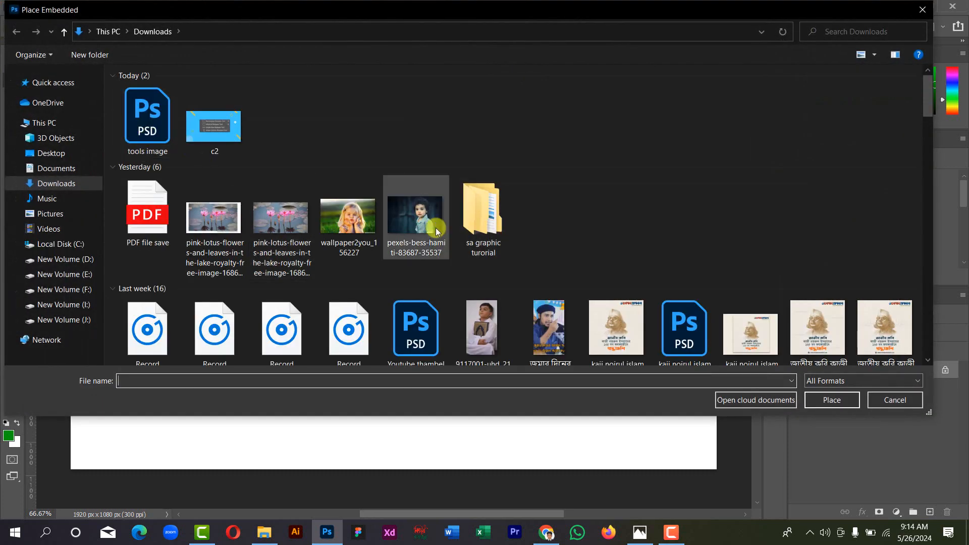
pyautogui.click(340, 217)
pyautogui.click(835, 396)
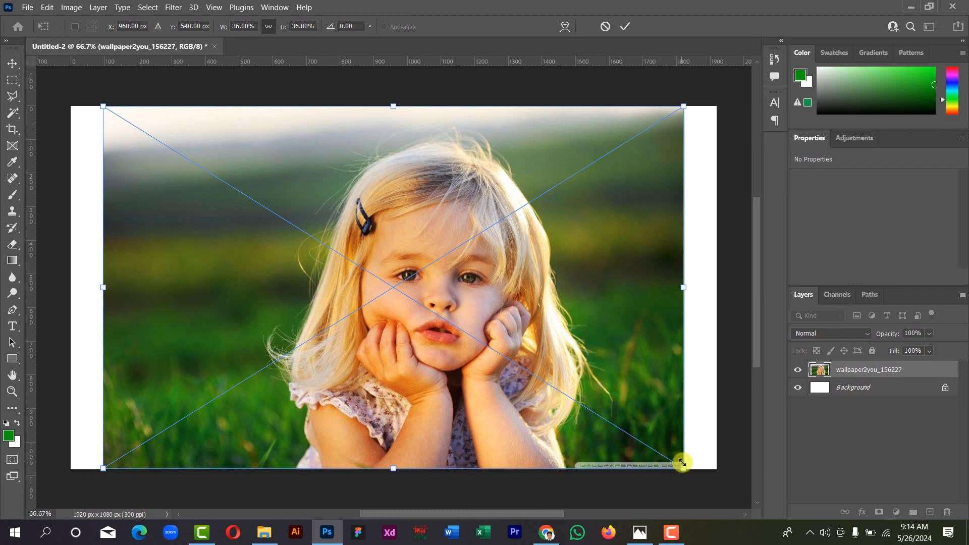
# Scale the placed photo down to about 954 × 596 px and position it near the centre of the canvas
pyautogui.moveTo(684, 472); pyautogui.dragTo(661, 481)
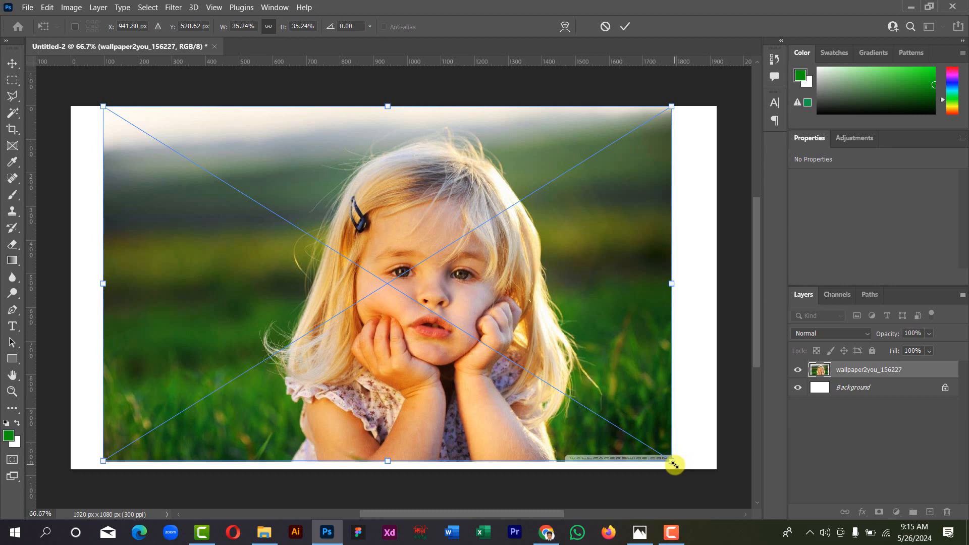
pyautogui.moveTo(675, 463); pyautogui.dragTo(543, 395)
pyautogui.moveTo(452, 325); pyautogui.dragTo(483, 329)
pyautogui.click(623, 27)
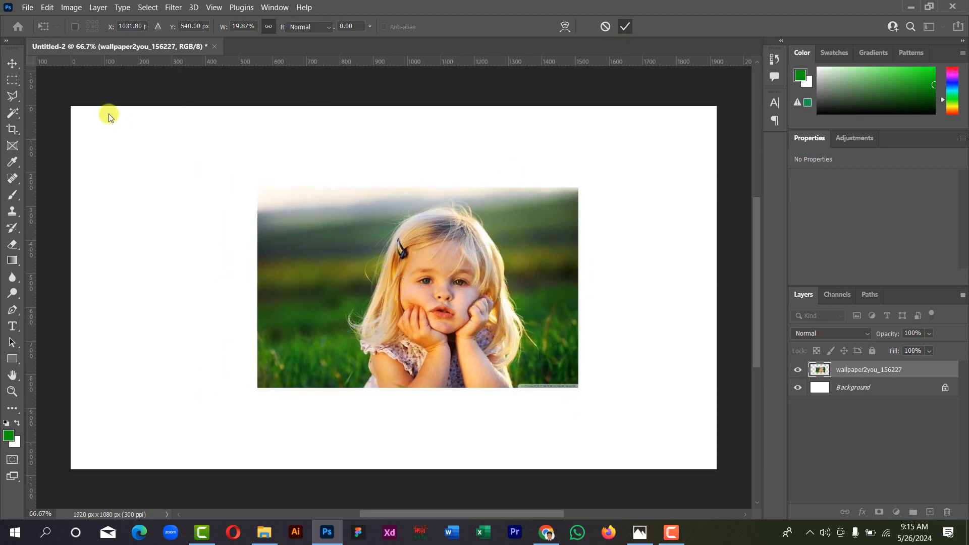
# Select the girl in the photo with a rectangular marquee about 538 px wide
pyautogui.press('m')
pyautogui.rightClick(22, 80)
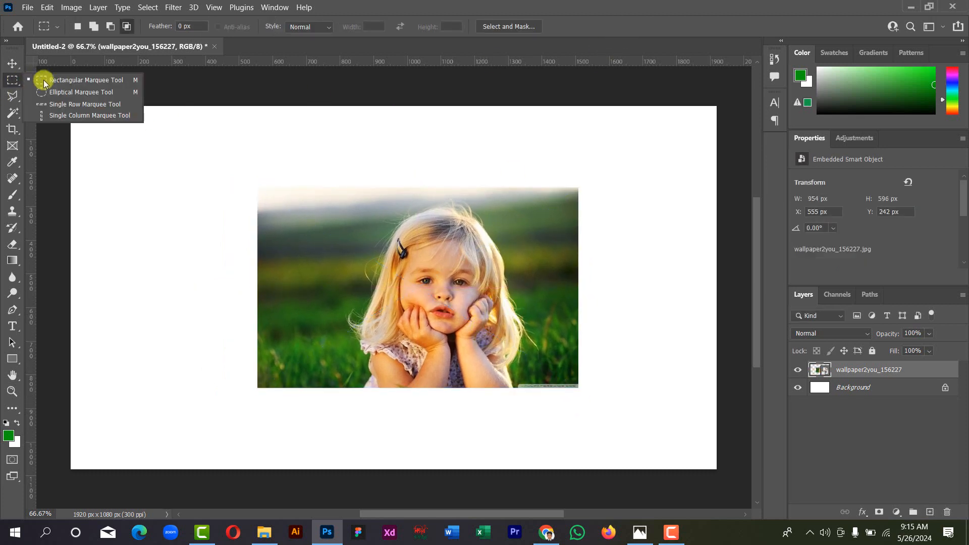
pyautogui.click(66, 82)
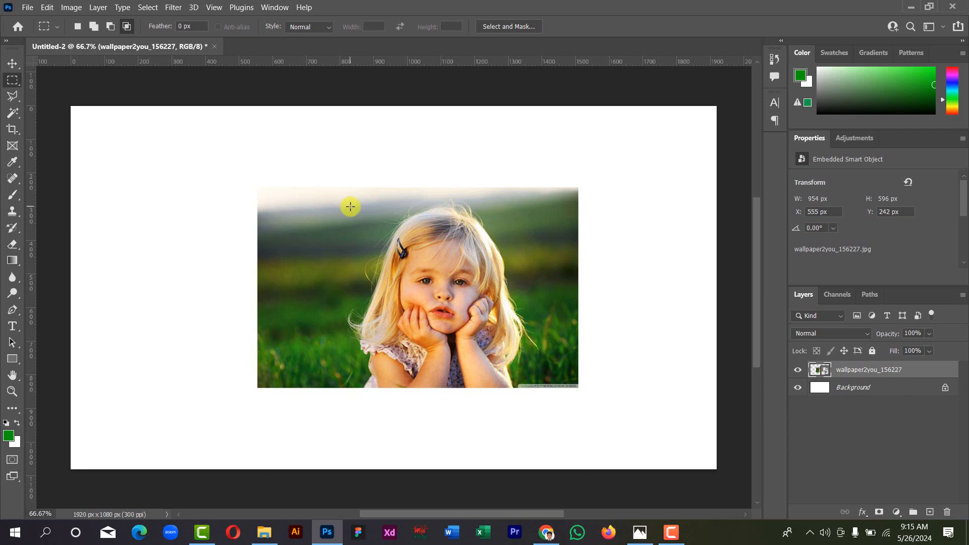
pyautogui.moveTo(340, 209); pyautogui.dragTo(520, 387)
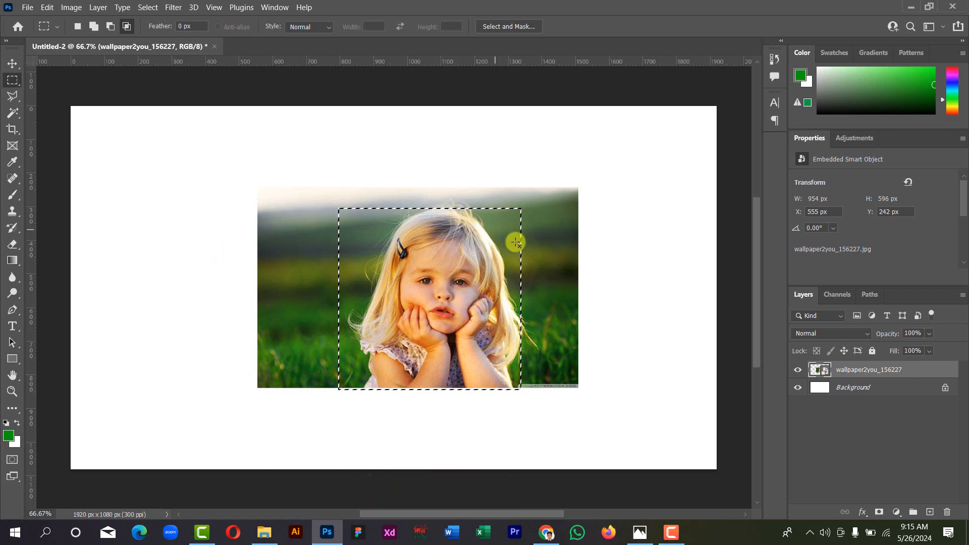
# Create a new 1500 × 1000 px document at 300 ppi
pyautogui.click(28, 7)
pyautogui.click(41, 22)
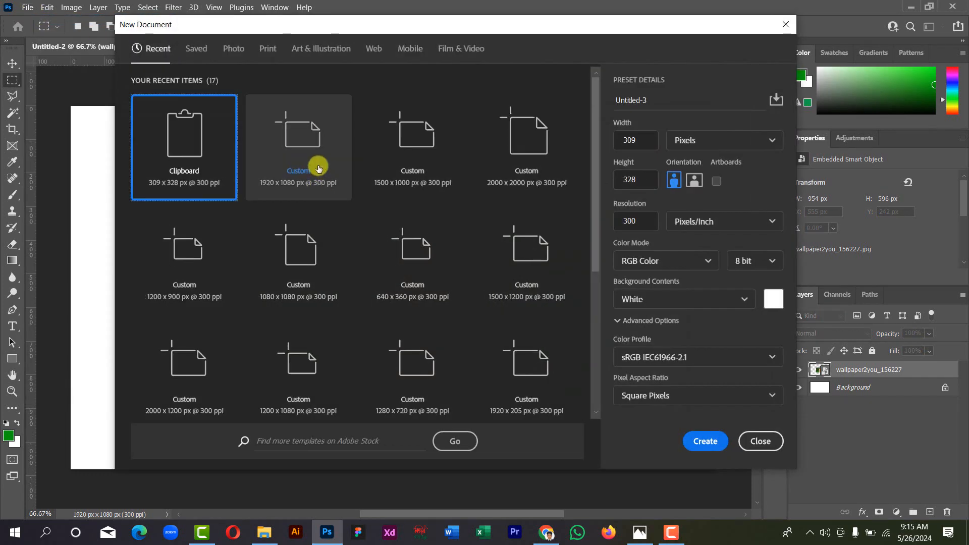
pyautogui.click(319, 169)
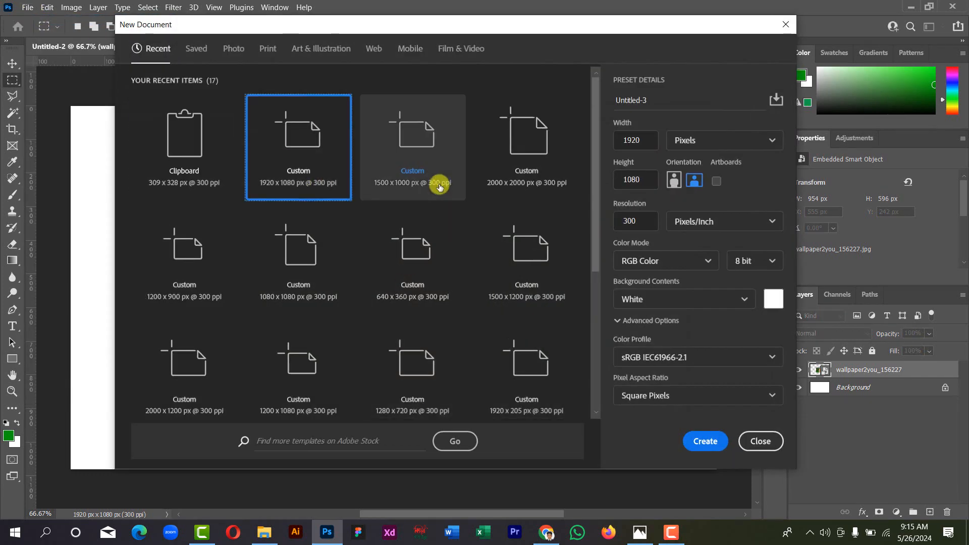
pyautogui.click(431, 151)
pyautogui.click(695, 442)
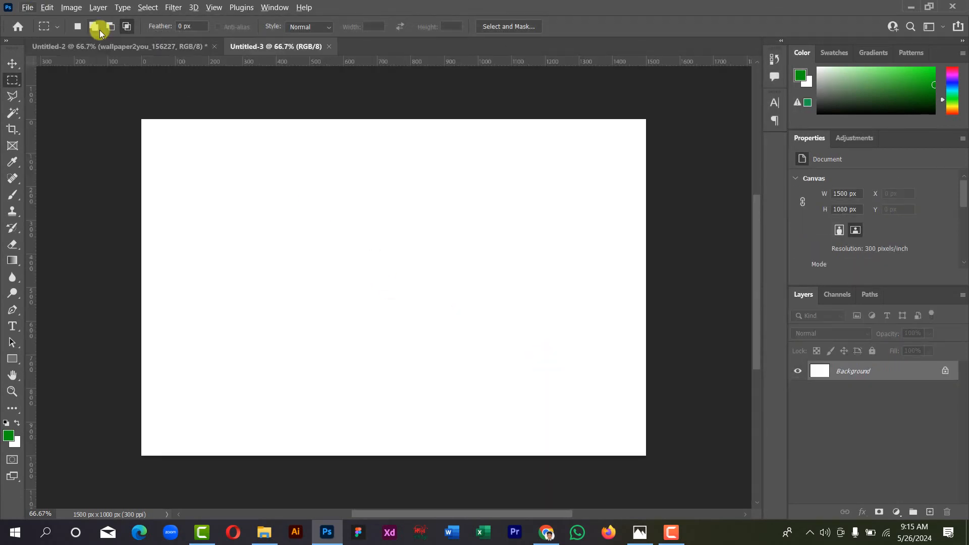
# Copy the selected girl area from Untitled-2 into Untitled-3 and position it at about X 496, Y 234 px
pyautogui.click(126, 47)
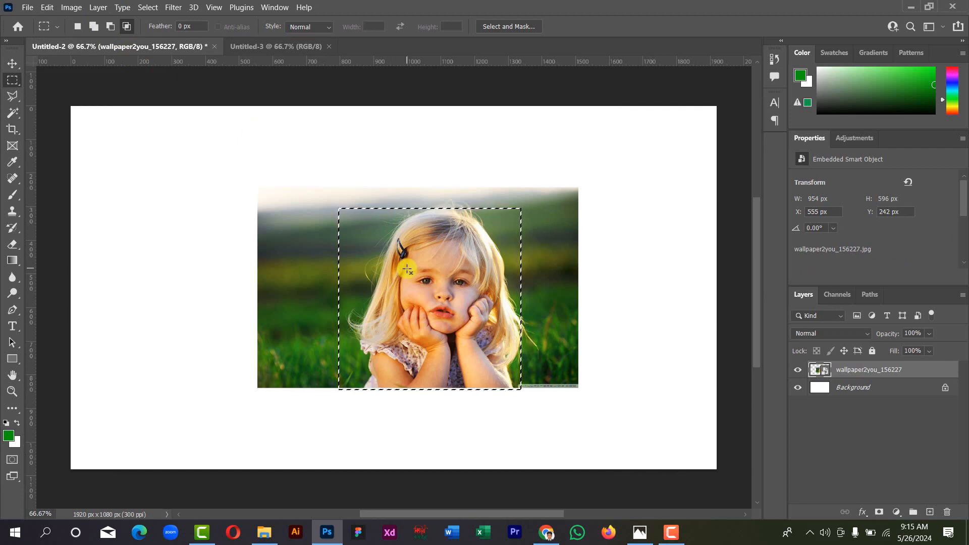
pyautogui.click(288, 47)
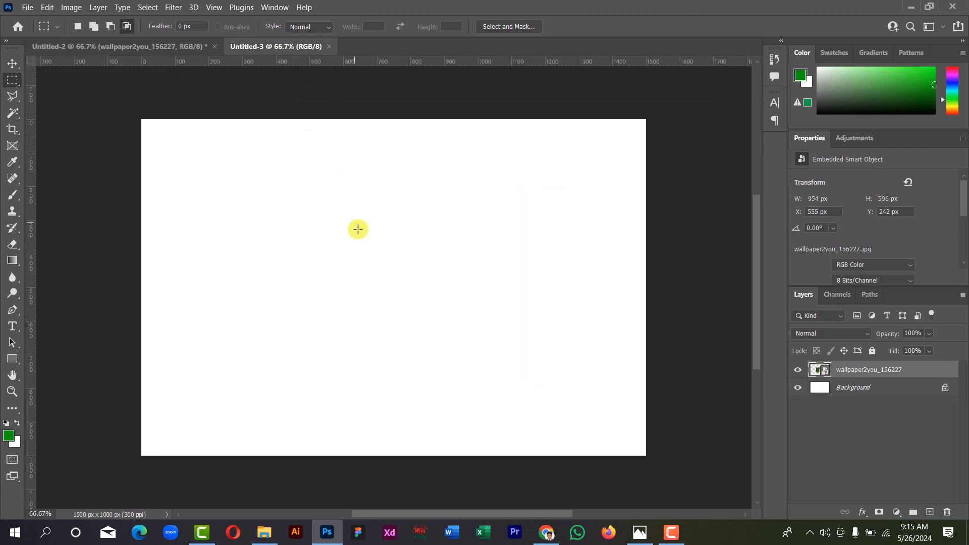
pyautogui.click(12, 63)
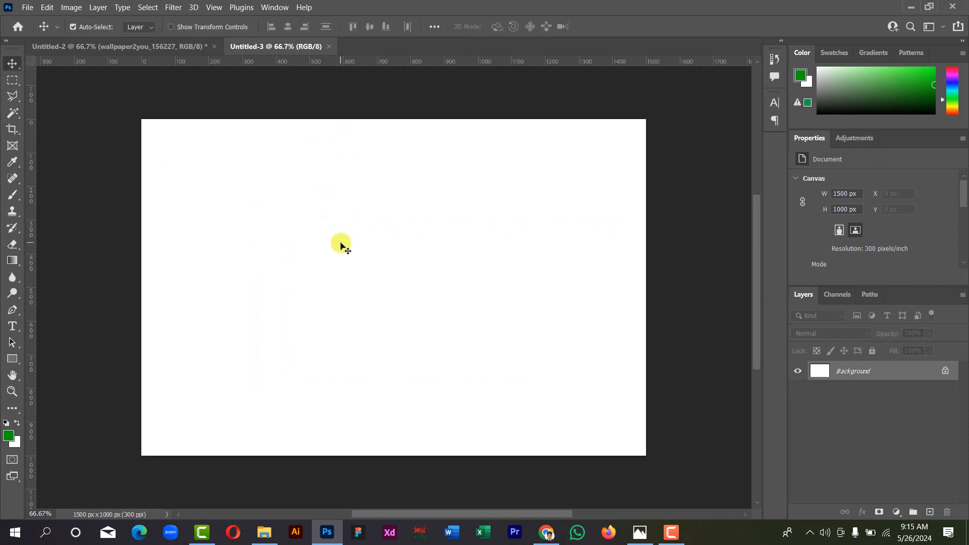
pyautogui.hotkey('ctrl', 'v')
pyautogui.moveTo(401, 281); pyautogui.dragTo(438, 283)
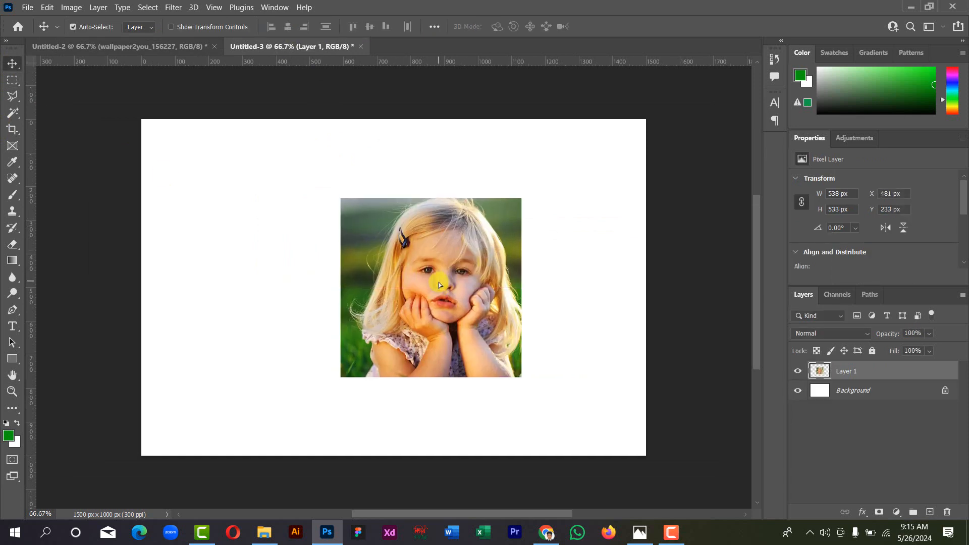
pyautogui.click(172, 51)
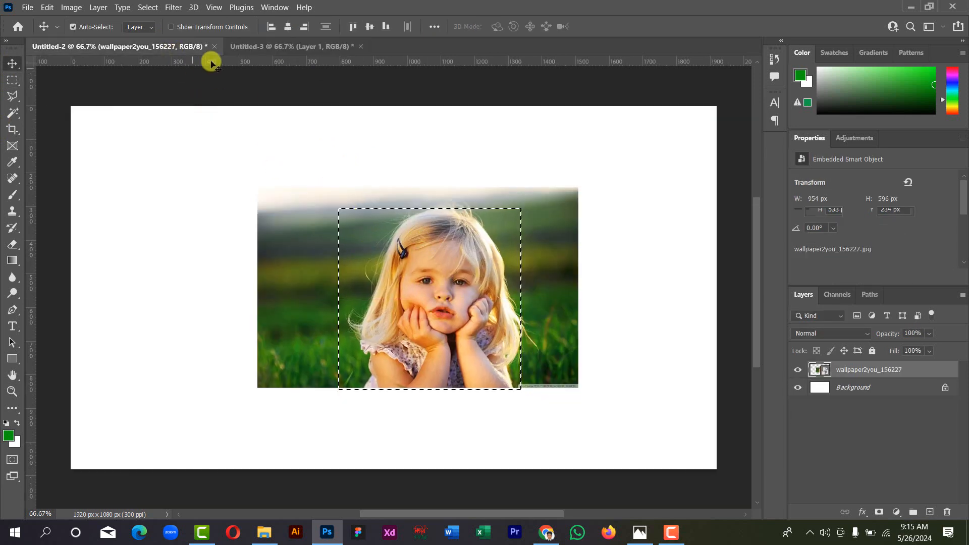
pyautogui.click(280, 51)
pyautogui.moveTo(430, 278); pyautogui.dragTo(393, 273)
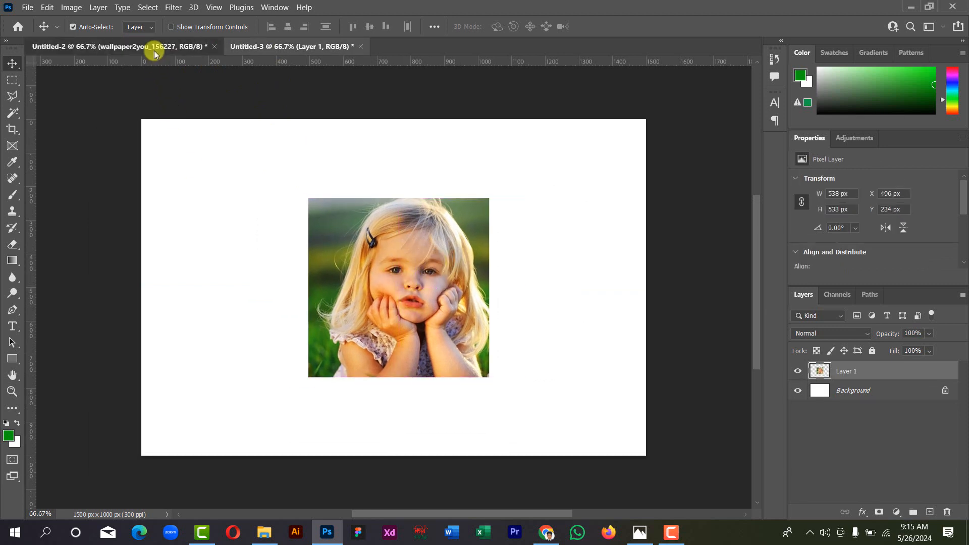
# Invert the rectangular selection around the girl in Untitled-2
pyautogui.click(156, 47)
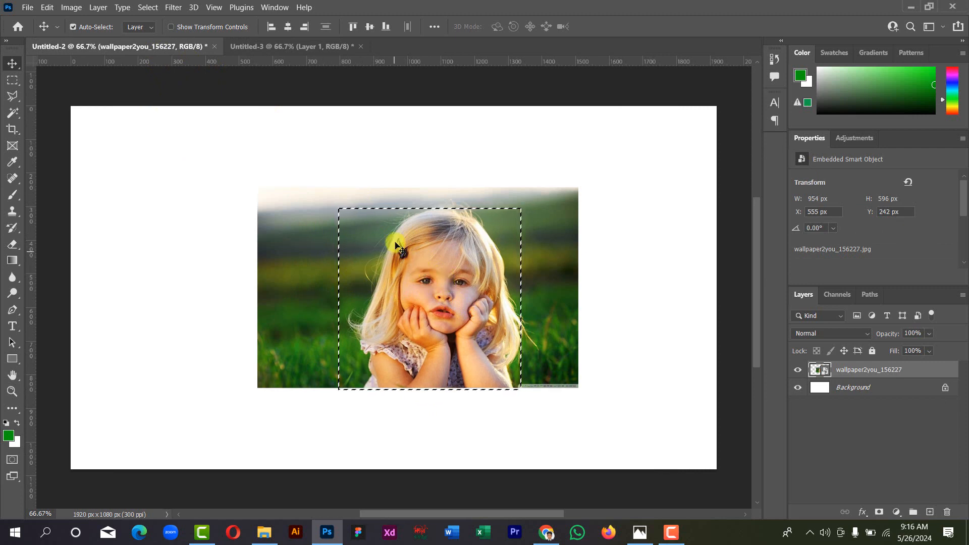
pyautogui.click(152, 7)
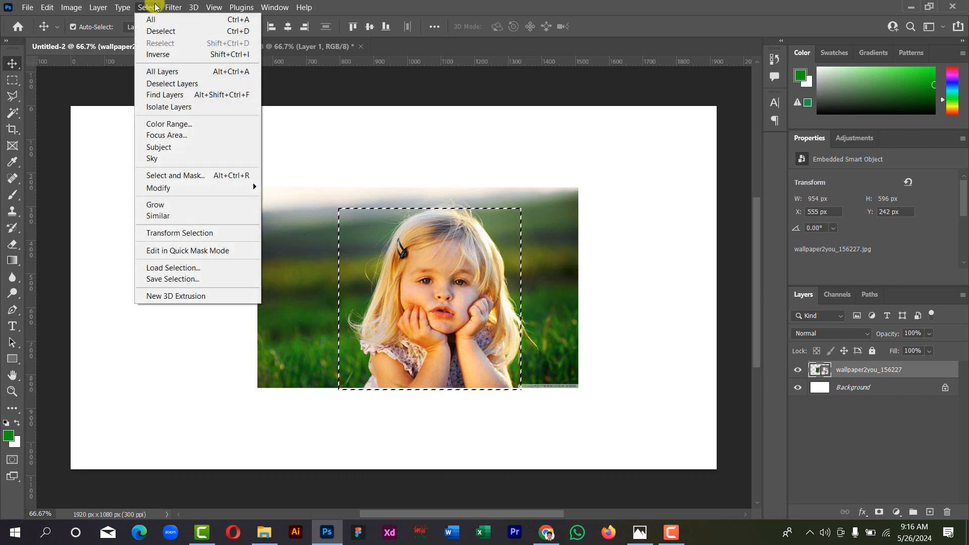
pyautogui.click(165, 55)
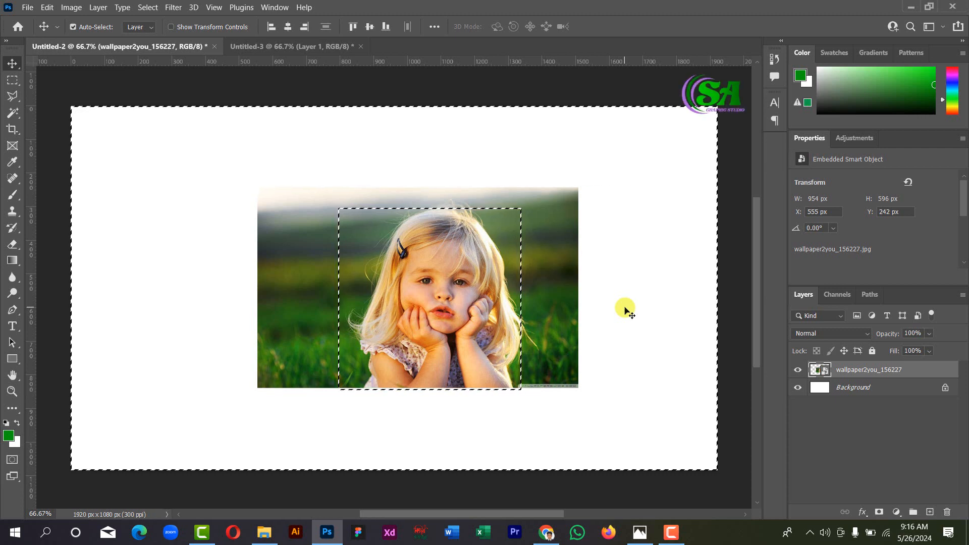
pyautogui.press('ctrl')
# Hide Layer 1 in Untitled-3 and duplicate it
pyautogui.click(283, 46)
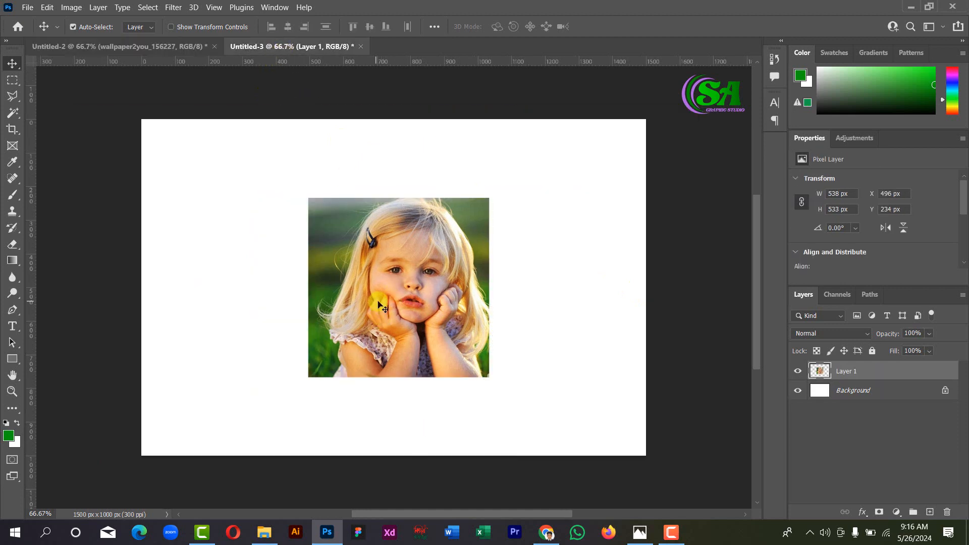
pyautogui.click(798, 371)
pyautogui.press('ctrl')
pyautogui.hotkey('ctrl', 'j')
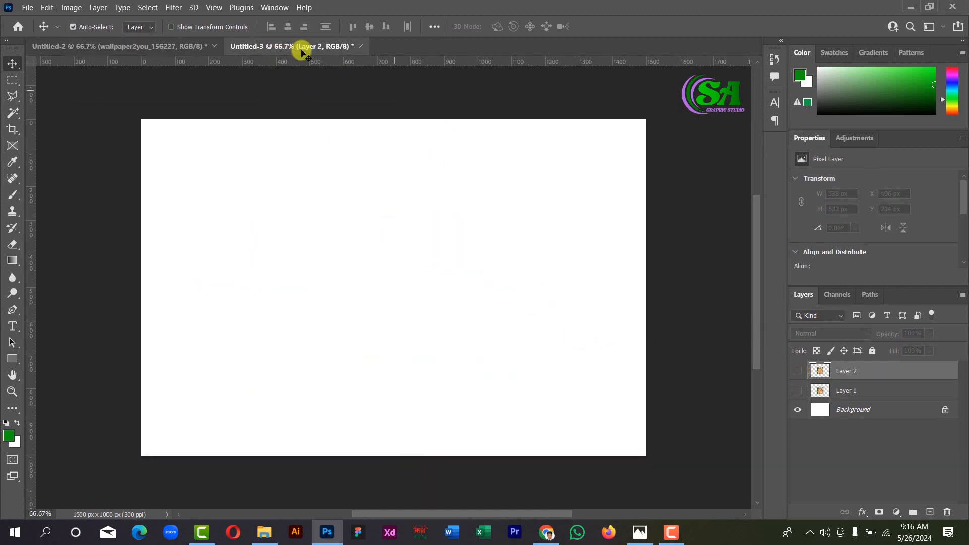
# Copy the inverted selection from Untitled-2 into Untitled-3 and move it to about X 103, Y 130 px
pyautogui.click(171, 47)
pyautogui.press('ctrl')
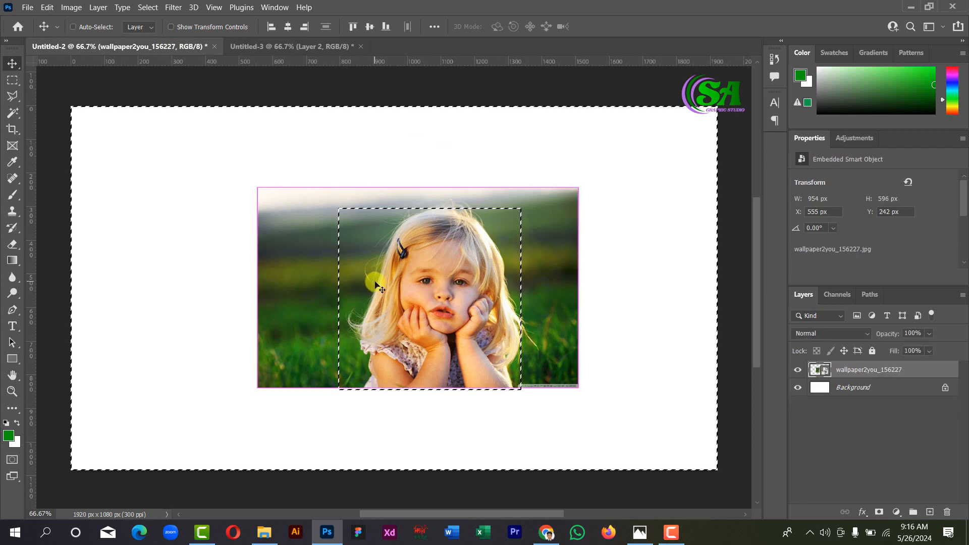
pyautogui.click(276, 46)
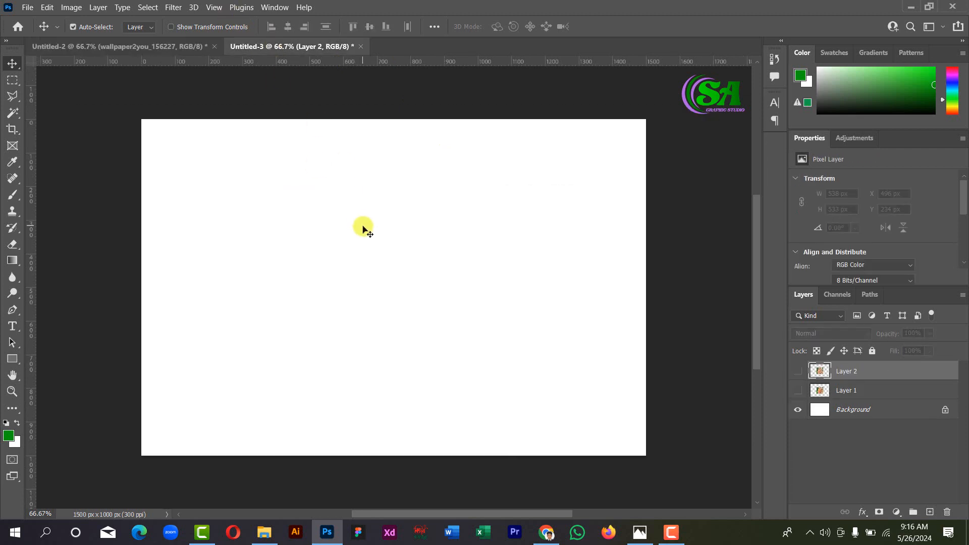
pyautogui.hotkey('ctrl', 'v')
pyautogui.moveTo(381, 202); pyautogui.dragTo(324, 177)
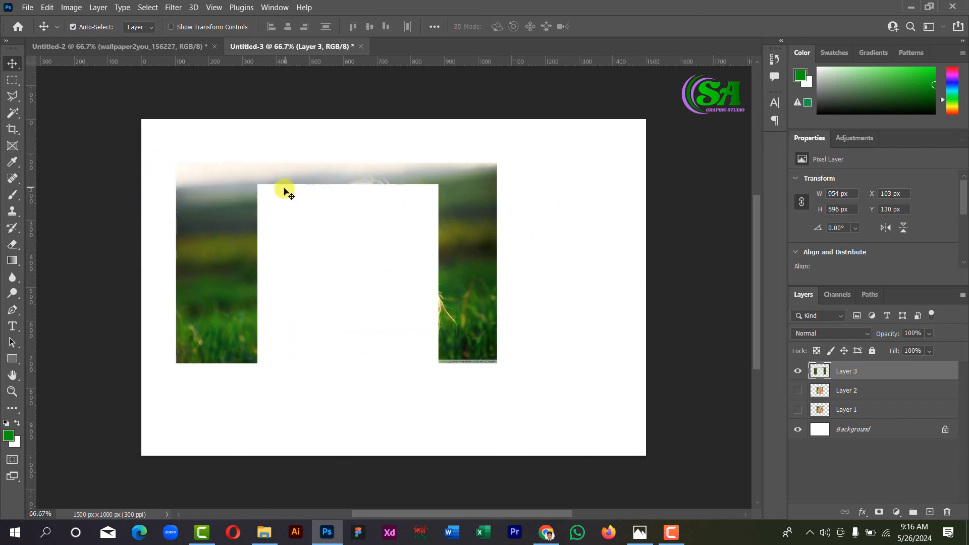
# Try to delete the selected surroundings from the wallpaper2you_156227 smart object in Untitled-2
pyautogui.click(169, 46)
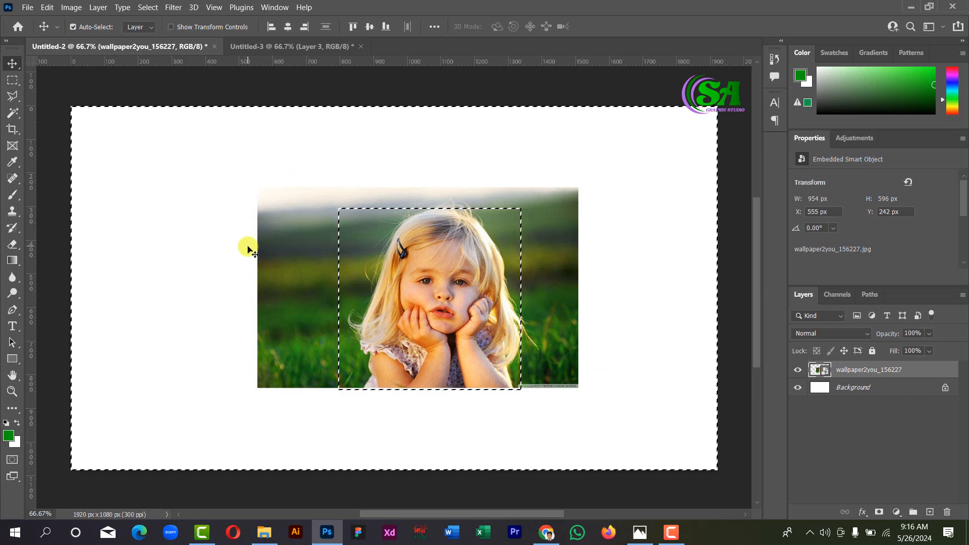
pyautogui.press('Delete')
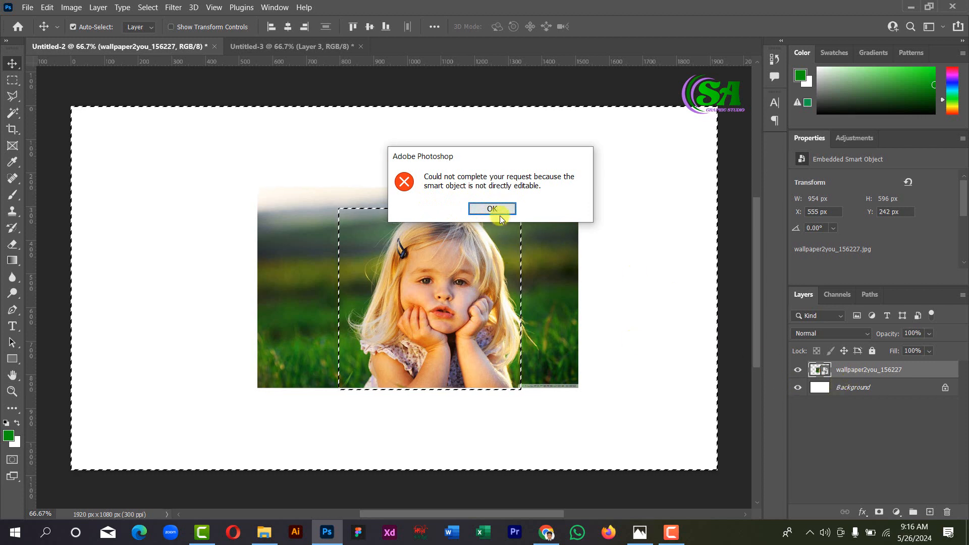
pyautogui.click(493, 208)
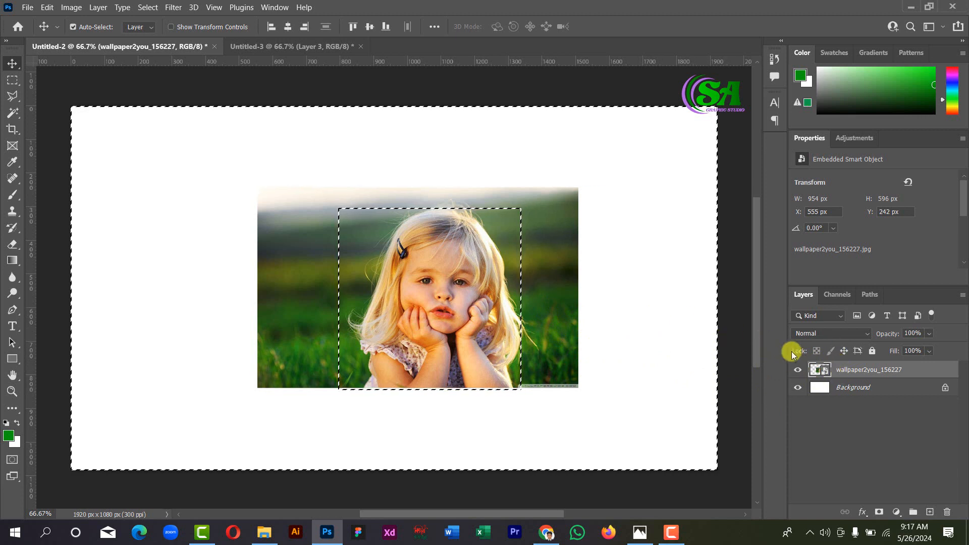
# Rasterize the wallpaper2you_156227 layer and delete the selected area around the girl
pyautogui.rightClick(861, 376)
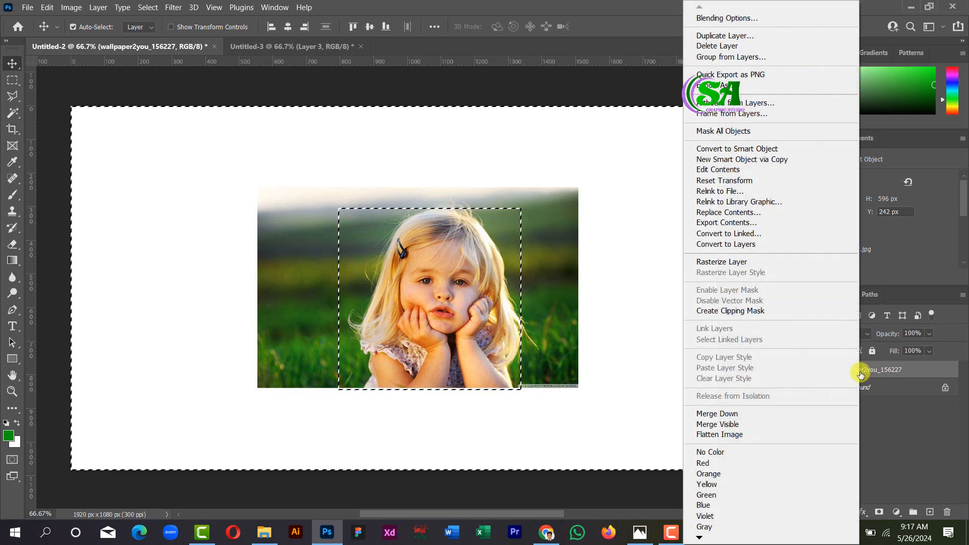
pyautogui.click(733, 262)
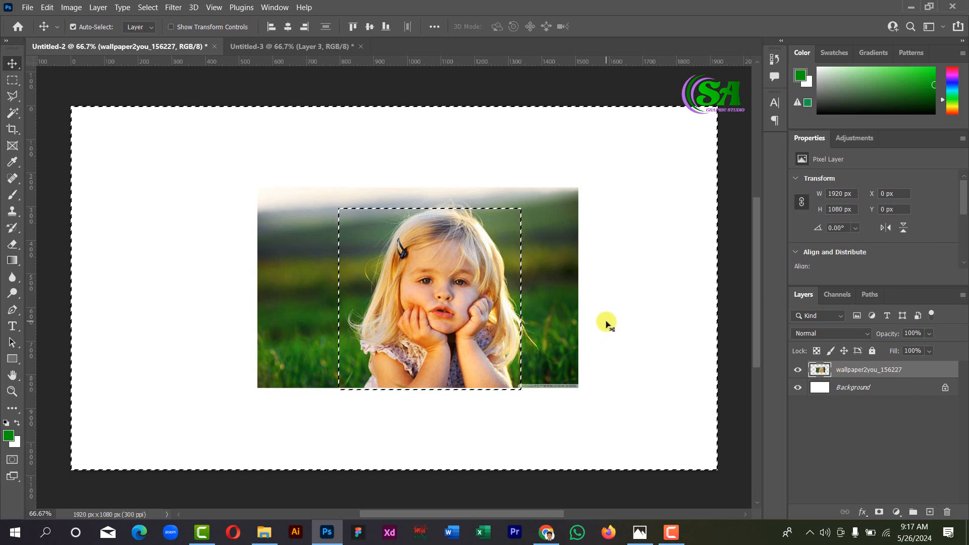
pyautogui.press('Delete')
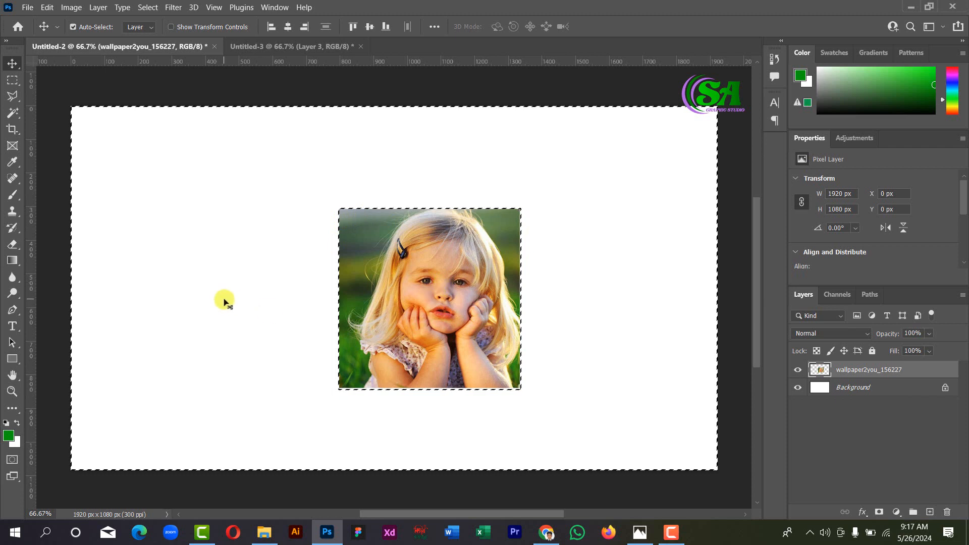
# Clear the selection around the girl and restore it, twice
pyautogui.click(147, 6)
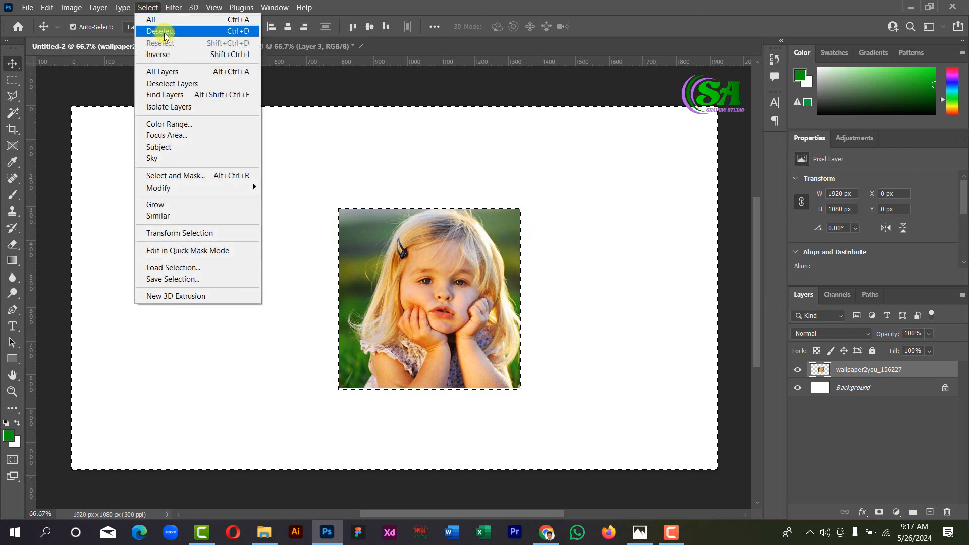
pyautogui.click(180, 34)
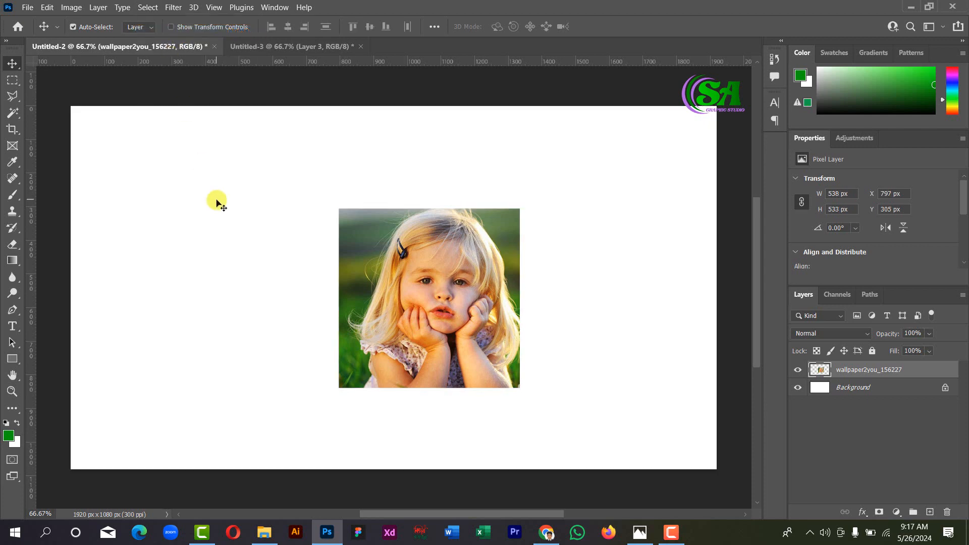
pyautogui.hotkey('ctrl', 'a')
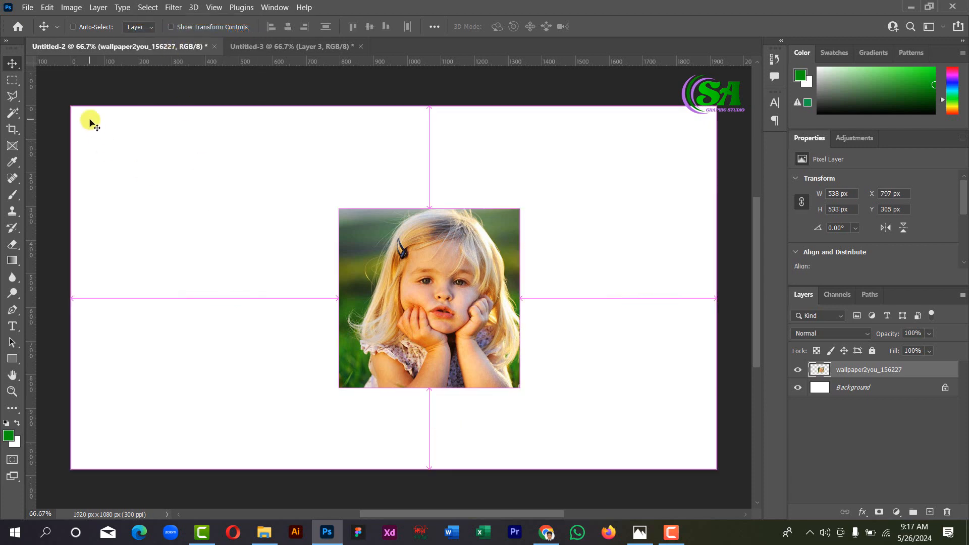
pyautogui.click(148, 7)
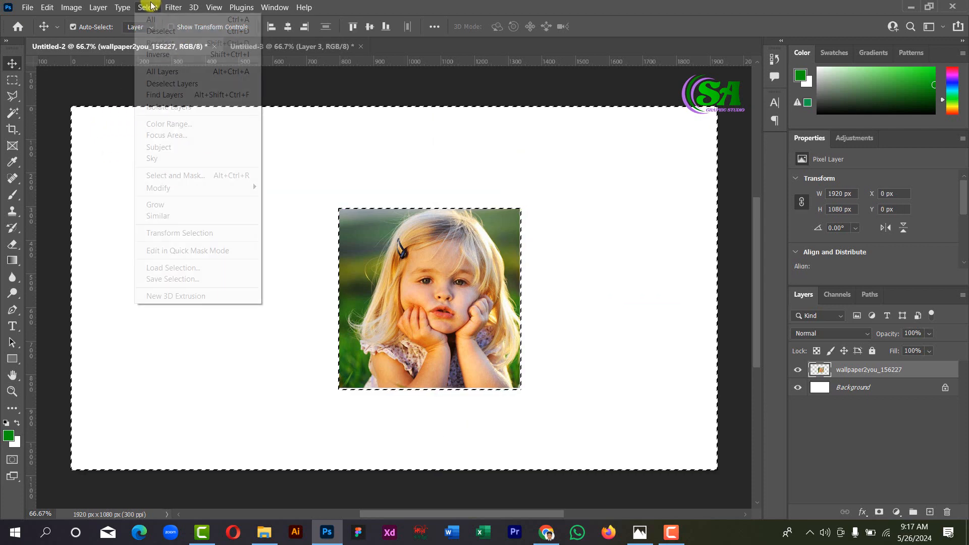
pyautogui.click(330, 149)
pyautogui.press('ctrl')
pyautogui.hotkey('ctrl', 'd')
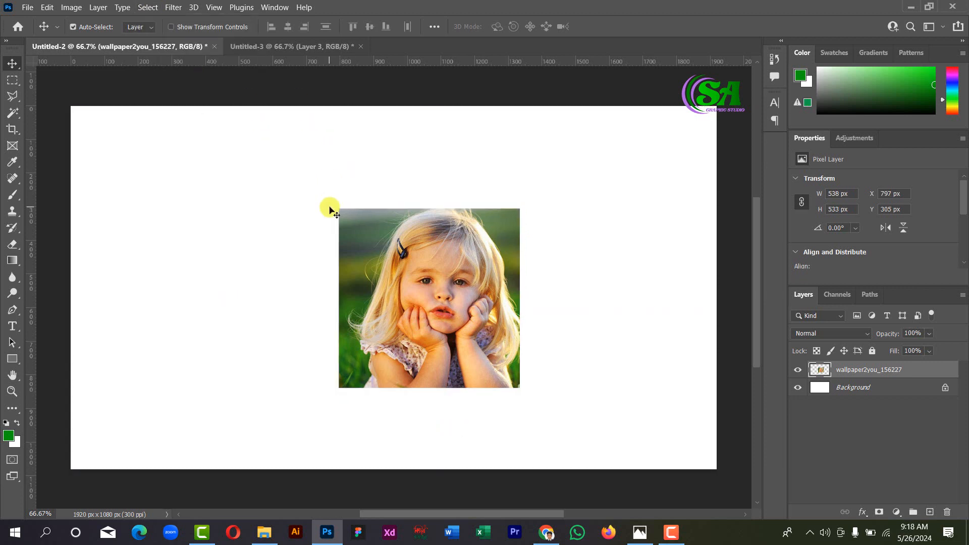
pyautogui.hotkey('ctrl', 'a')
# Invert the selection repeatedly between the girl and the surrounding area with the Inverse command
pyautogui.click(142, 7)
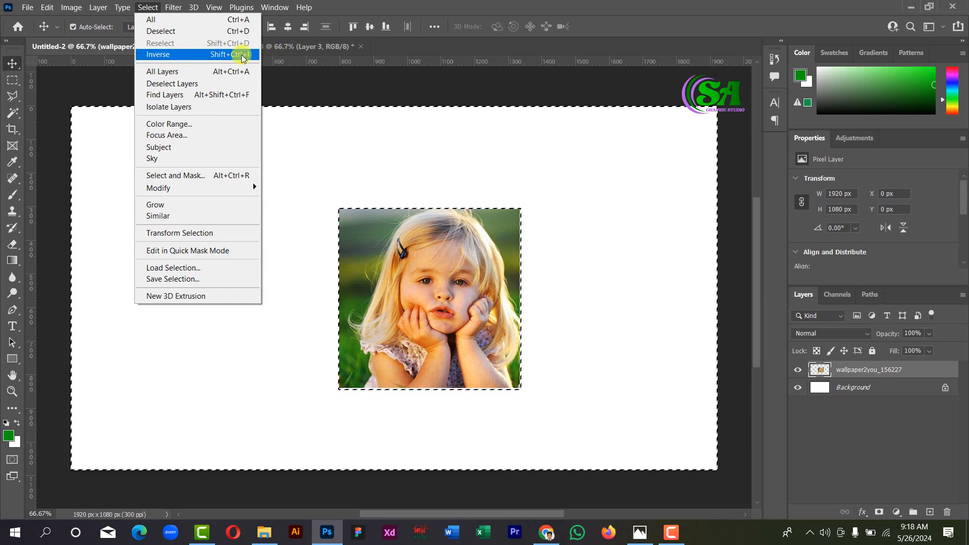
pyautogui.click(390, 188)
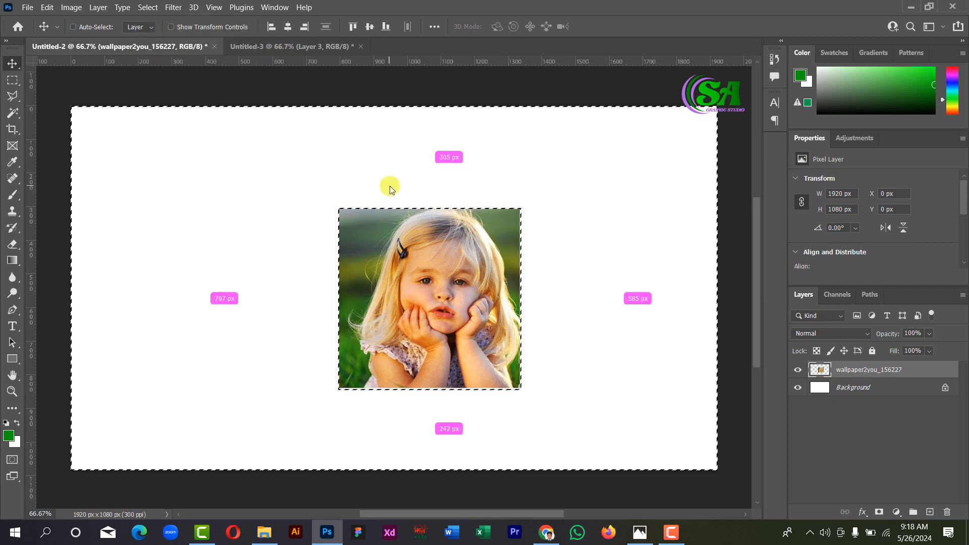
pyautogui.hotkey('ctrl', 'shift', 'i')
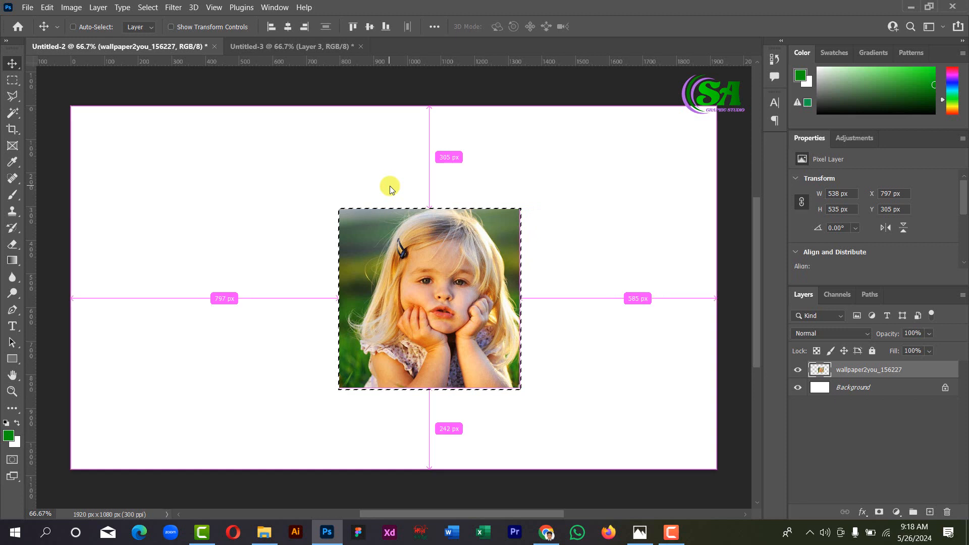
pyautogui.hotkey('ctrl', 'shift', 'i')
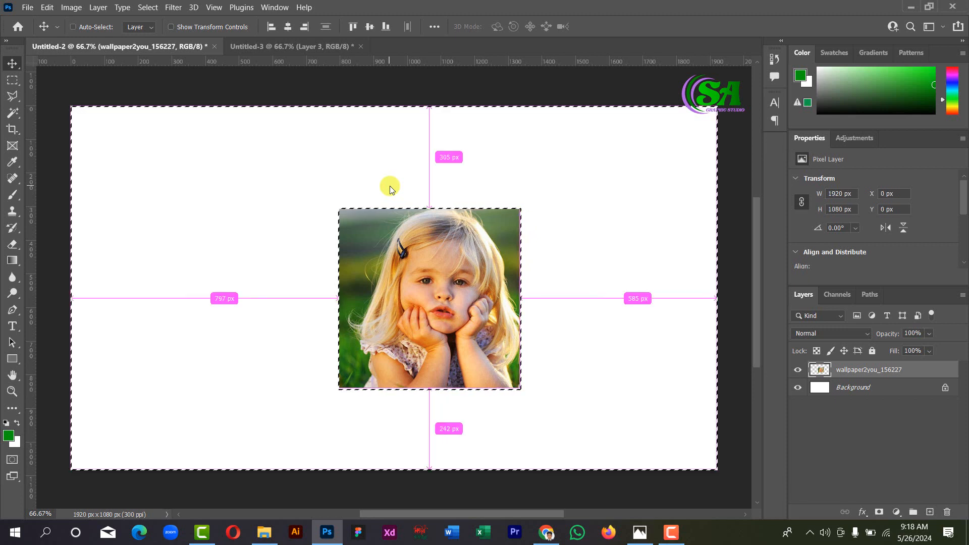
pyautogui.hotkey('ctrl', 'shift', 'i')
# Undo the deletion of the area around the girl and clear the selection
pyautogui.hotkey('ctrl', 'z')
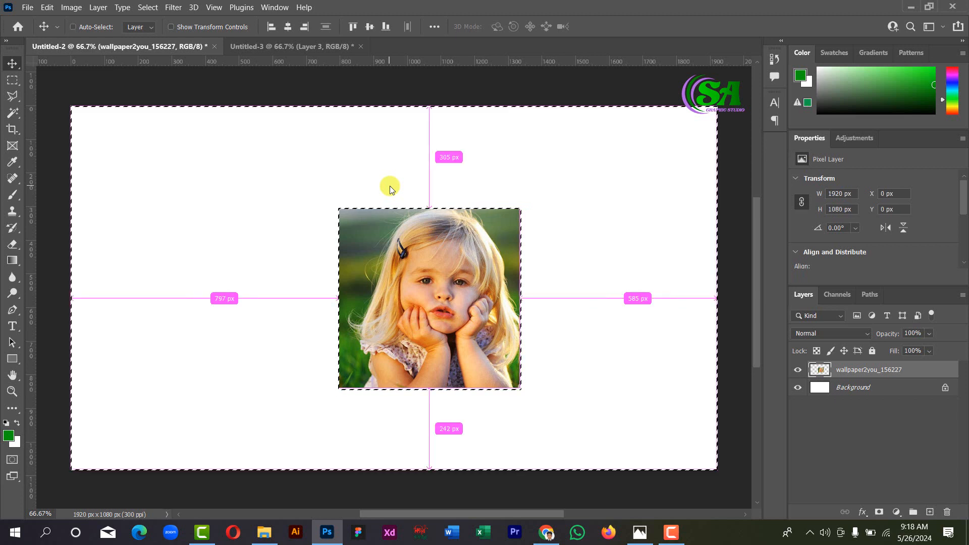
pyautogui.hotkey('ctrl', 'z')
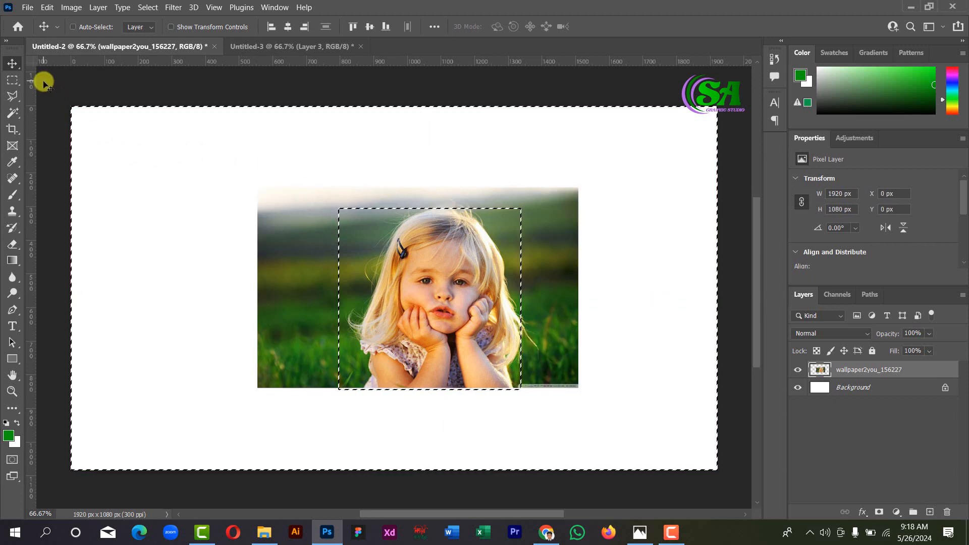
pyautogui.hotkey('ctrl', 'd')
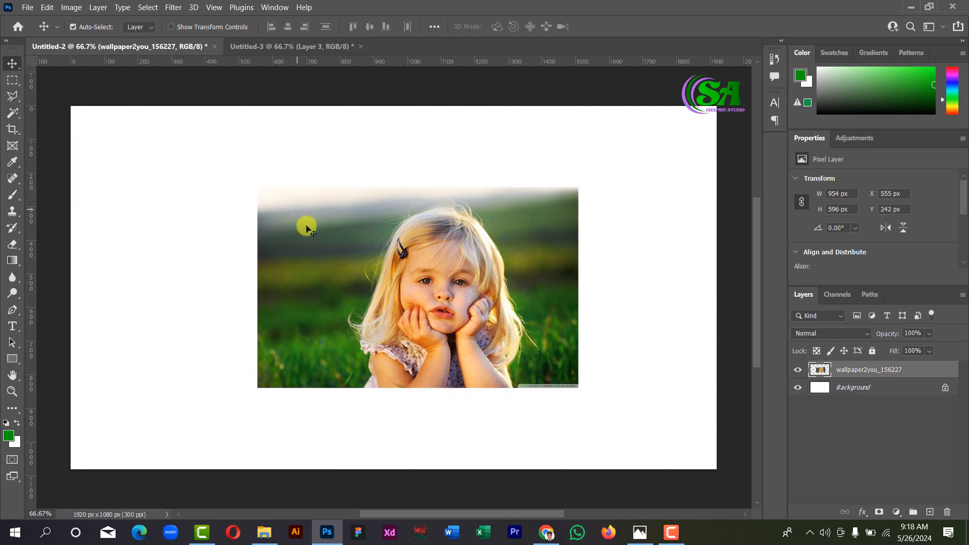
# Delete and restore the wallpaper2you_156227 layer twice, and move the photo to about X 318, Y 221 px
pyautogui.moveTo(358, 282); pyautogui.dragTo(351, 279)
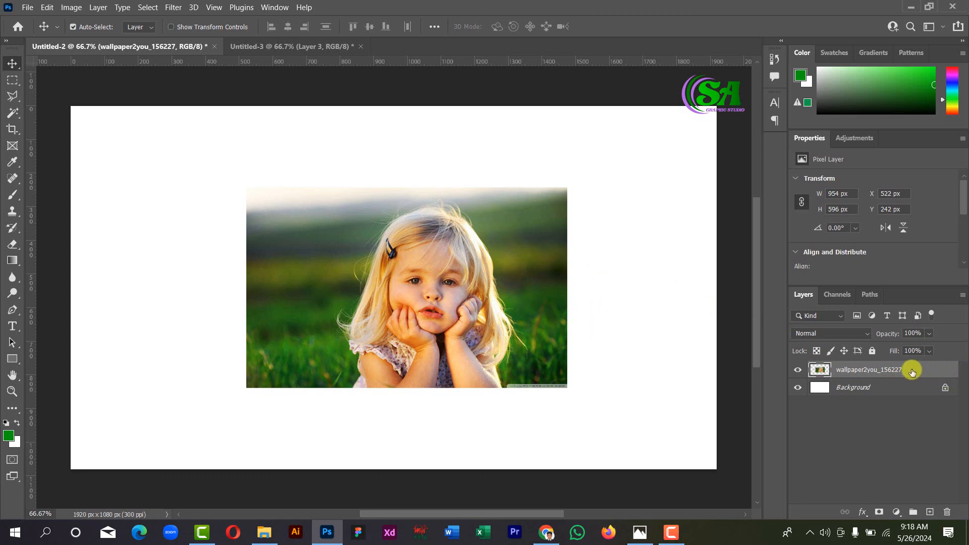
pyautogui.moveTo(911, 373); pyautogui.dragTo(946, 514)
pyautogui.hotkey('ctrl', 'z')
pyautogui.press('Delete')
pyautogui.hotkey('ctrl', 'z')
pyautogui.moveTo(366, 284); pyautogui.dragTo(297, 276)
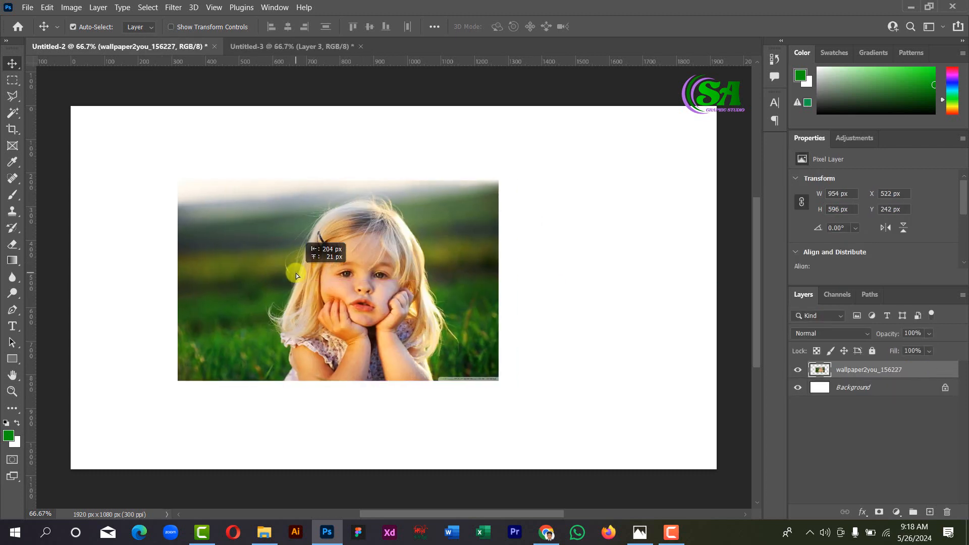
# Place the white-framed pink-lotus-flowers image from Downloads as an embedded object, scaled to about 16.96%
pyautogui.click(25, 7)
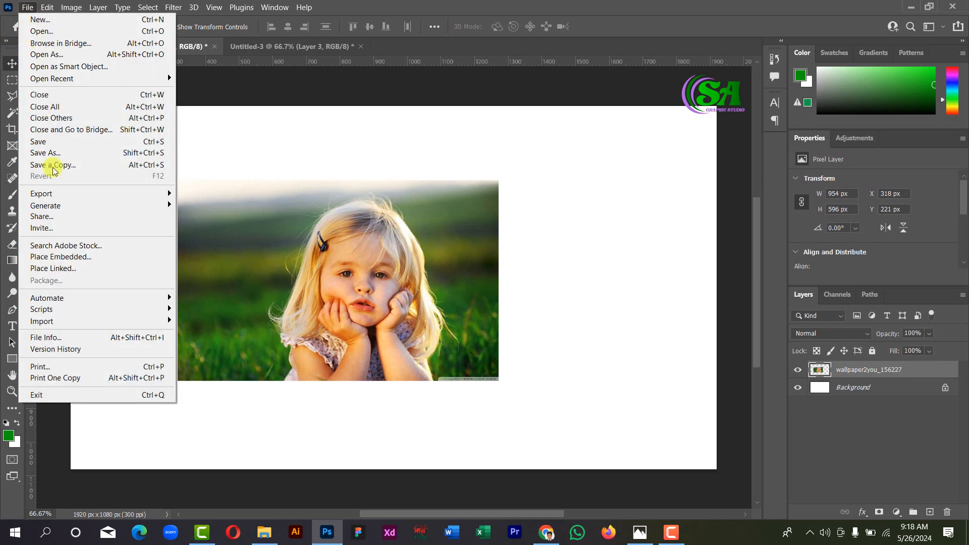
pyautogui.click(91, 257)
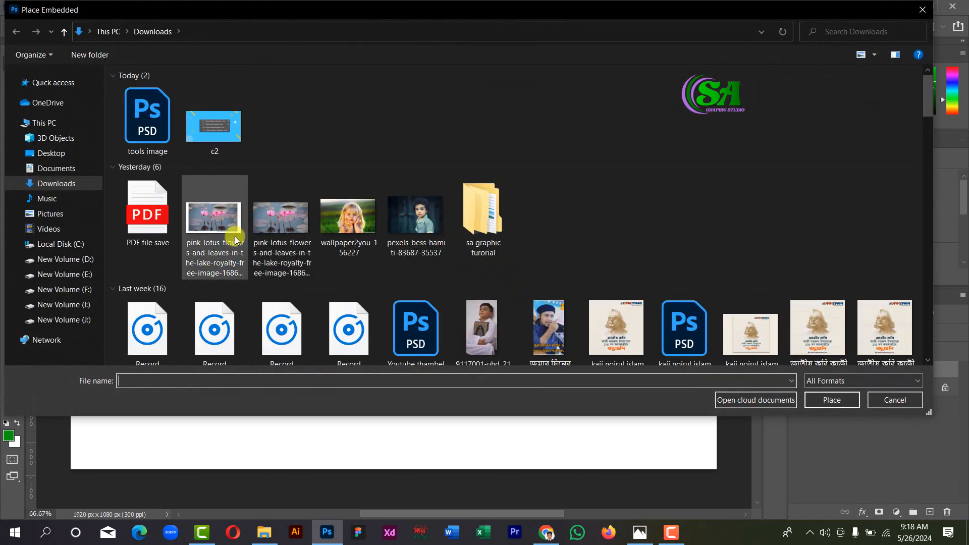
pyautogui.click(222, 237)
pyautogui.click(832, 401)
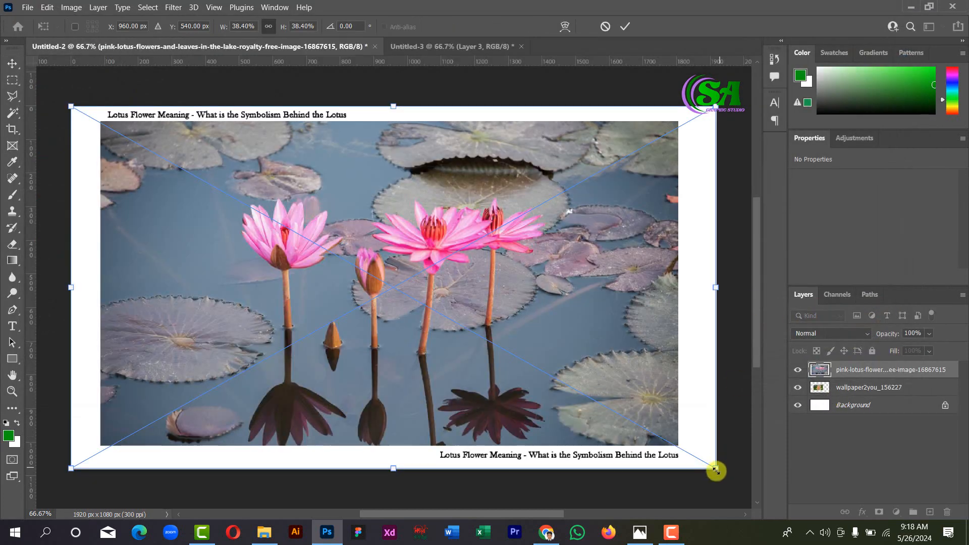
pyautogui.moveTo(716, 471); pyautogui.dragTo(356, 266)
pyautogui.moveTo(283, 235); pyautogui.dragTo(382, 342)
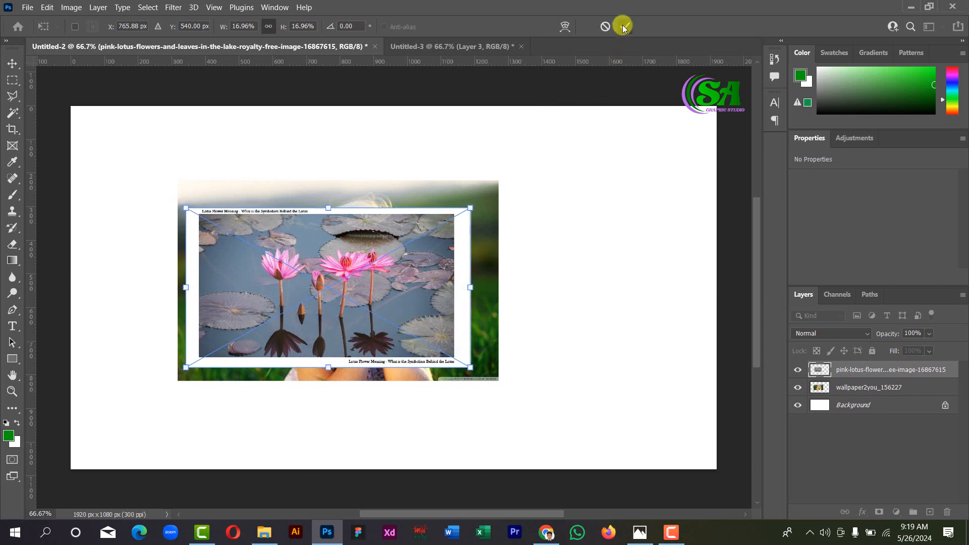
pyautogui.click(625, 26)
# Move the lotus image to about X 500, Y 302 px and hide the wallpaper2you_156227 layer
pyautogui.moveTo(445, 286); pyautogui.dragTo(476, 288)
pyautogui.click(798, 388)
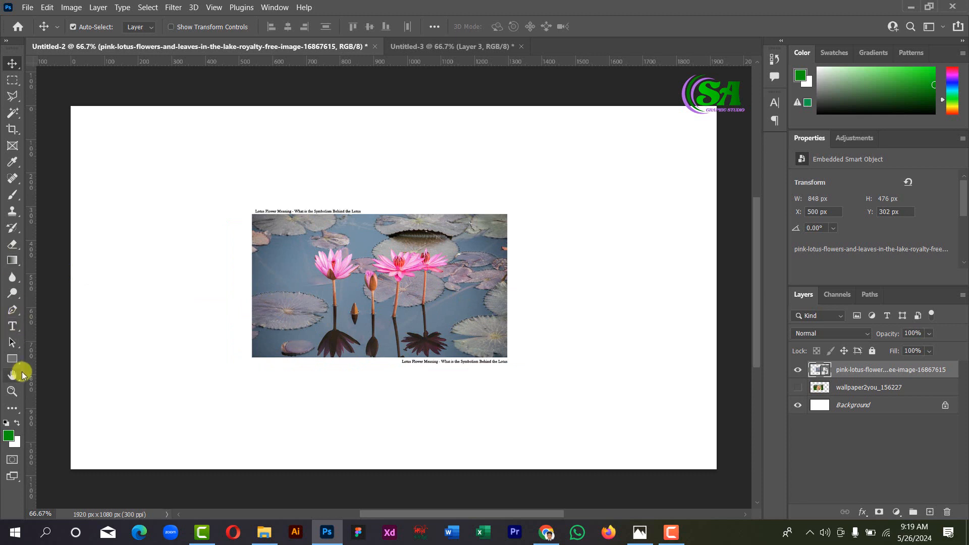
# Draw a rectangle of about 1944 x 1101 px covering the whole canvas and fill it with light blue
pyautogui.click(13, 358)
pyautogui.moveTo(69, 104); pyautogui.dragTo(722, 473)
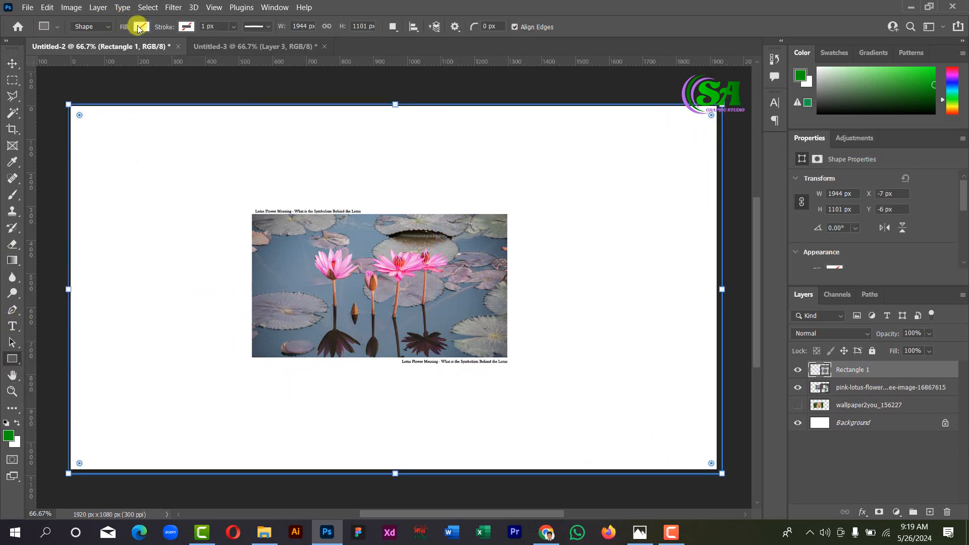
pyautogui.click(140, 28)
pyautogui.click(63, 94)
pyautogui.click(577, 29)
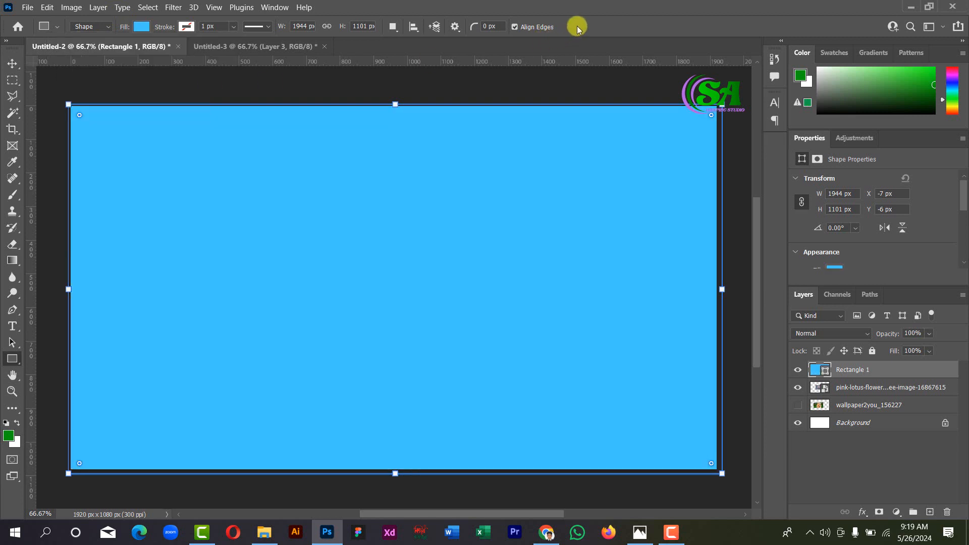
# Move the Rectangle 1 layer below the pink-lotus-flowers layer
pyautogui.click(12, 63)
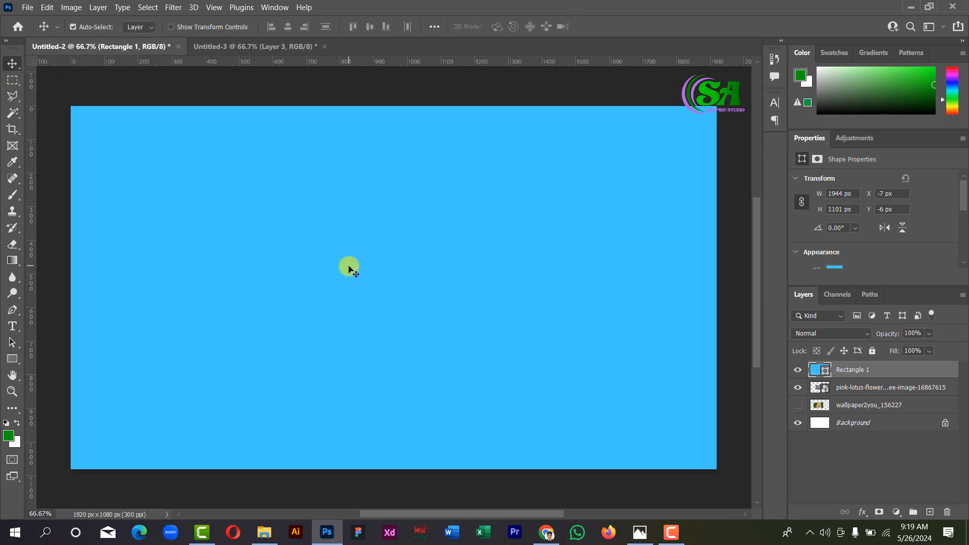
pyautogui.scroll(-1, 350, 269)
pyautogui.scroll(3, 349, 269)
pyautogui.scroll(-3, 378, 178)
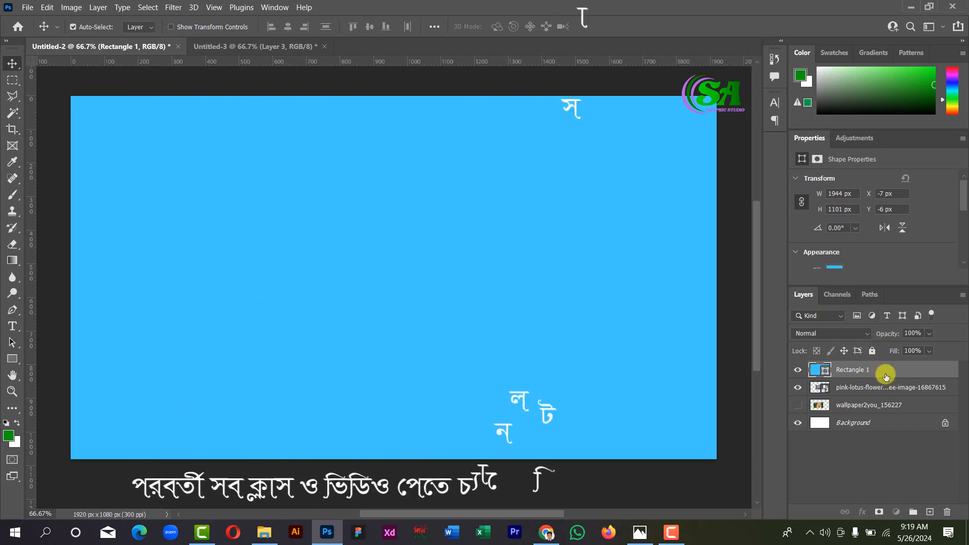
pyautogui.moveTo(886, 373); pyautogui.dragTo(890, 399)
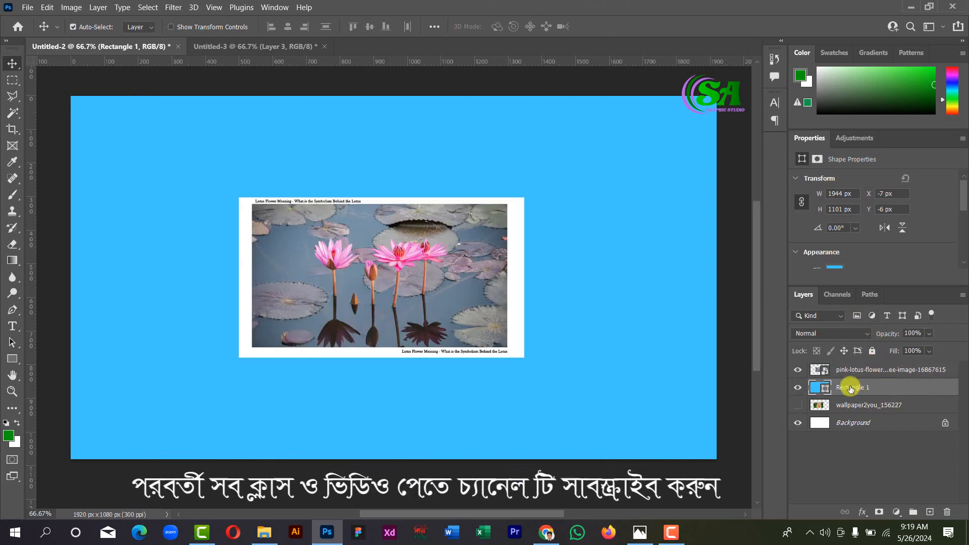
# Enlarge the lotus image with Free Transform to about 1340 x 754 px and position it at about X 263, Y 163 px
pyautogui.click(485, 302)
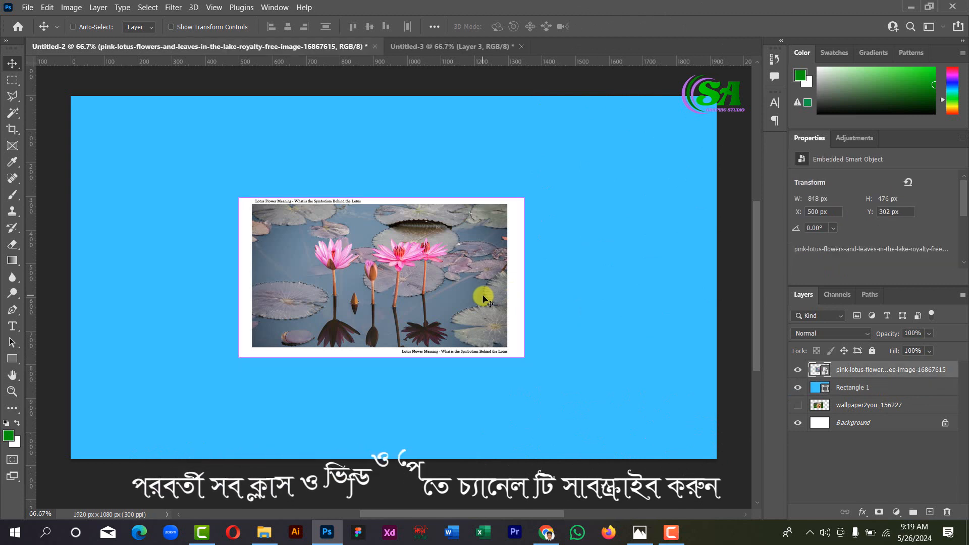
pyautogui.hotkey('ctrl', 't')
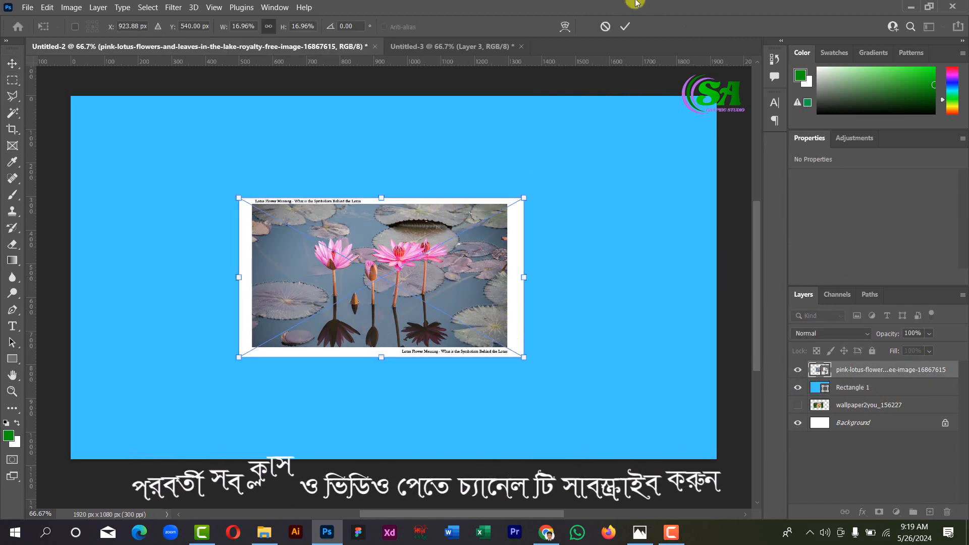
pyautogui.click(625, 27)
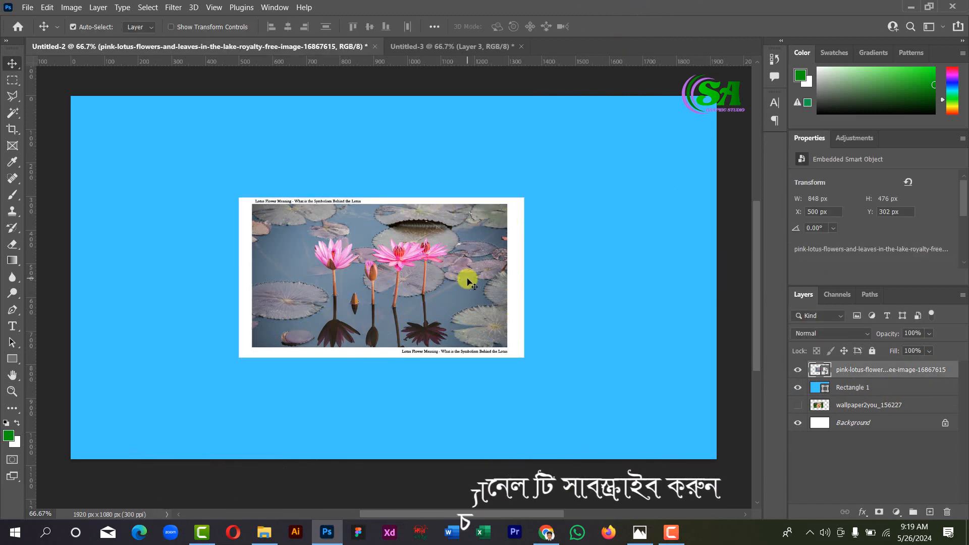
pyautogui.moveTo(481, 284); pyautogui.dragTo(453, 292)
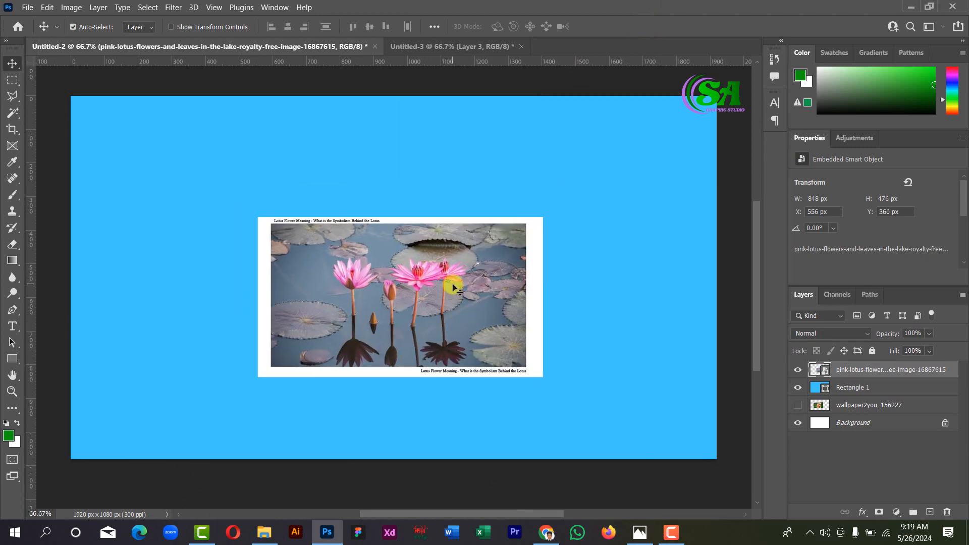
pyautogui.hotkey('ctrl', 't')
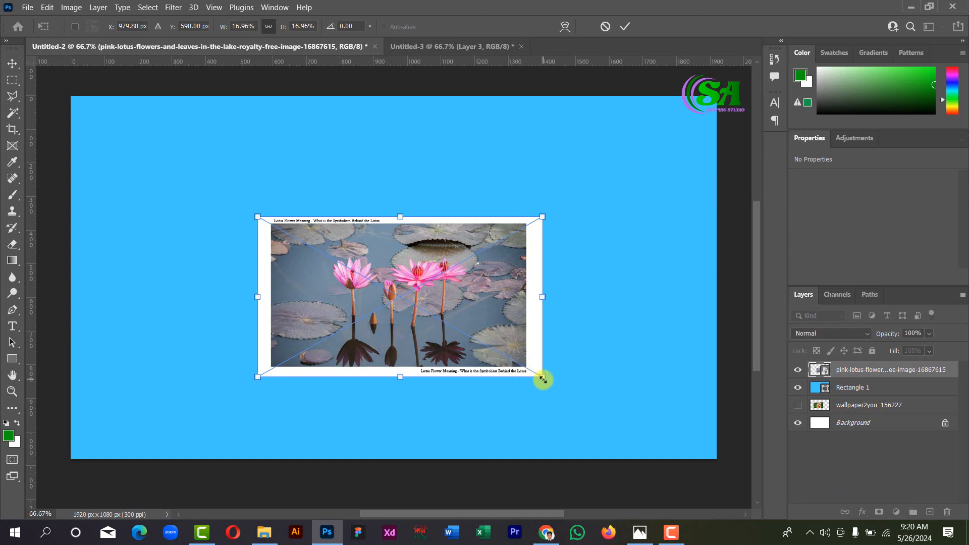
pyautogui.moveTo(543, 379); pyautogui.dragTo(547, 357)
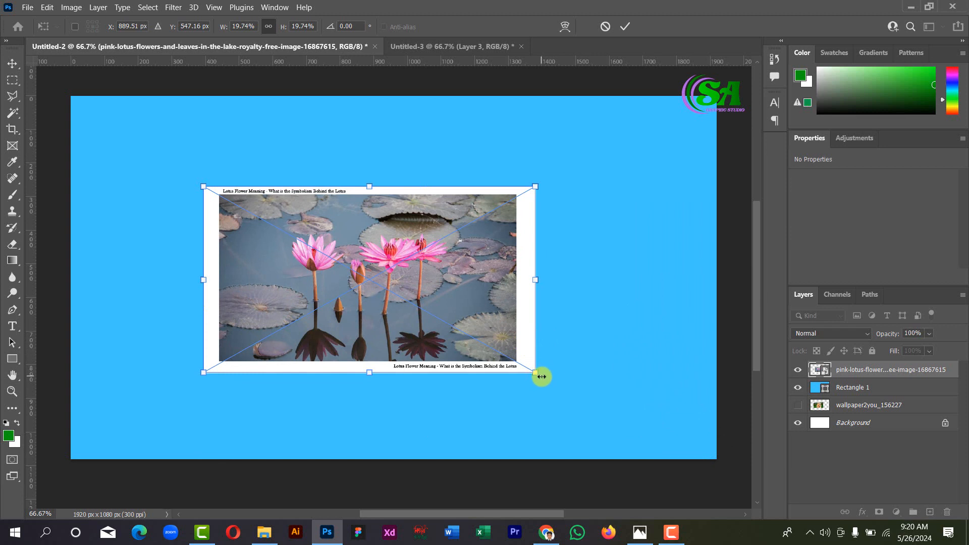
pyautogui.moveTo(538, 376); pyautogui.dragTo(590, 427)
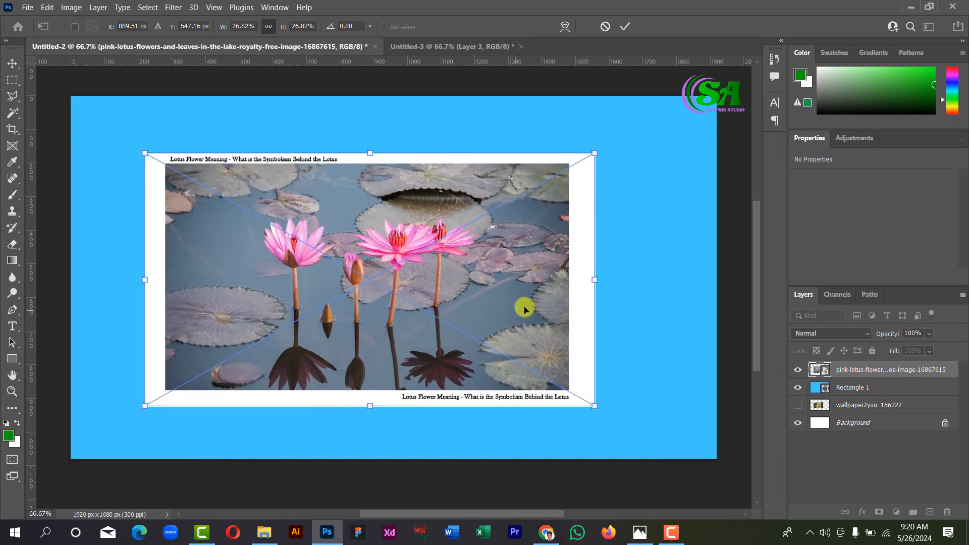
pyautogui.moveTo(523, 308); pyautogui.dragTo(537, 305)
pyautogui.click(625, 26)
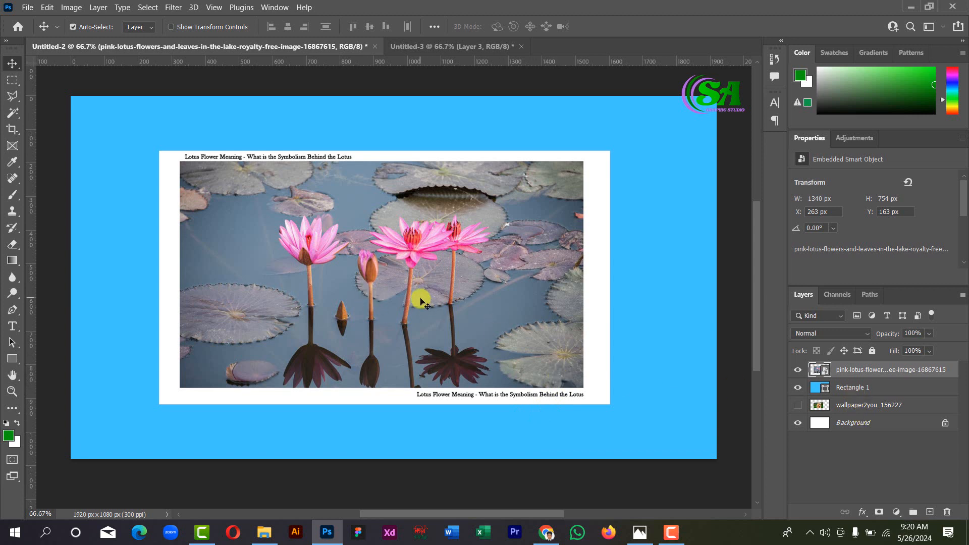
# Select the lotus photo inside its white frame with the Rectangular Marquee Tool, excluding the captions
pyautogui.moveTo(16, 84); pyautogui.dragTo(79, 86)
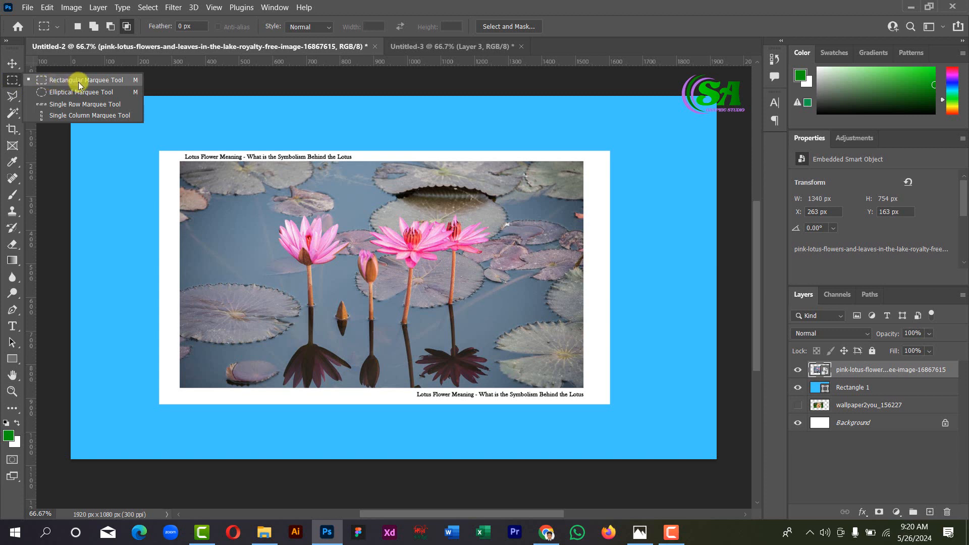
pyautogui.click(80, 82)
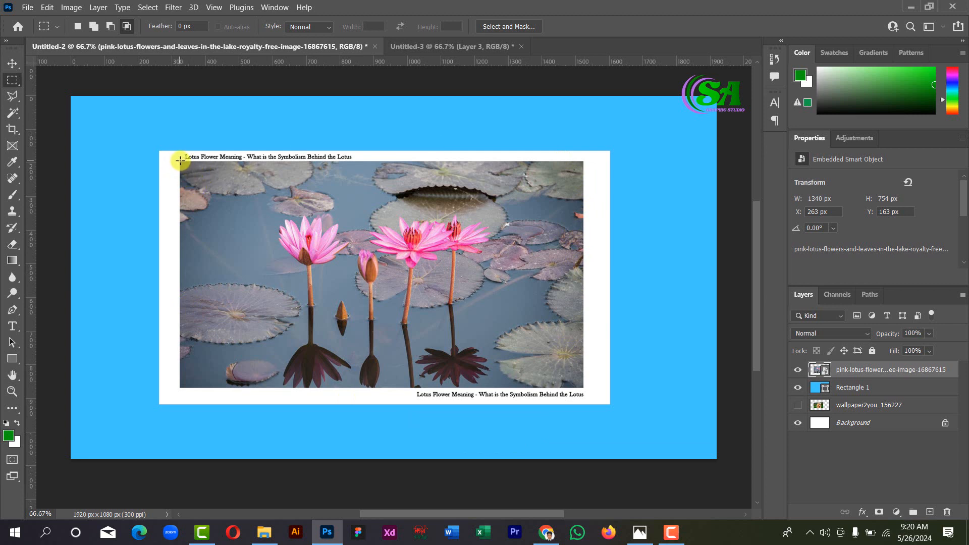
pyautogui.moveTo(180, 161); pyautogui.dragTo(585, 370)
pyautogui.click(575, 390)
pyautogui.hotkey('ctrl', 'z')
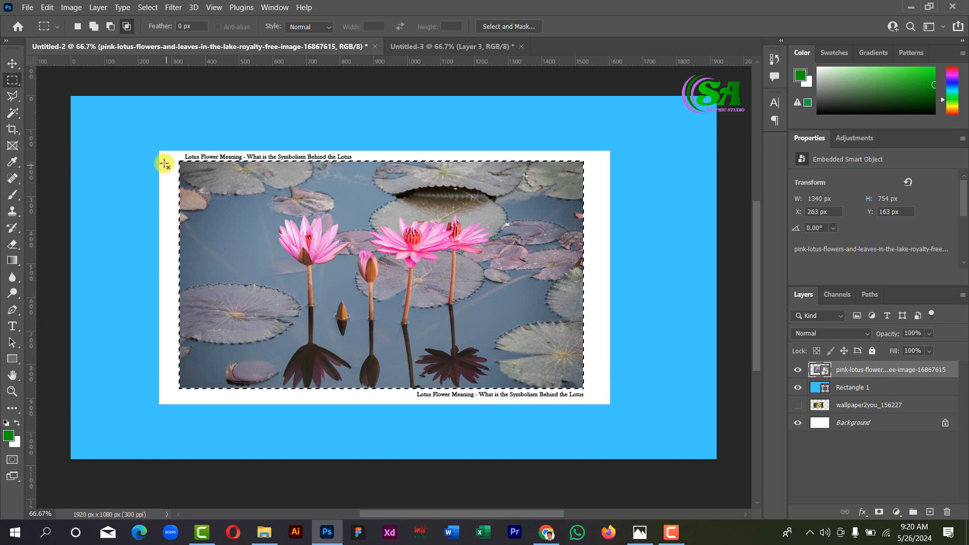
# Invert the selection to cover everything outside the lotus photo, and rasterize the pink-lotus-flowers layer
pyautogui.press('v')
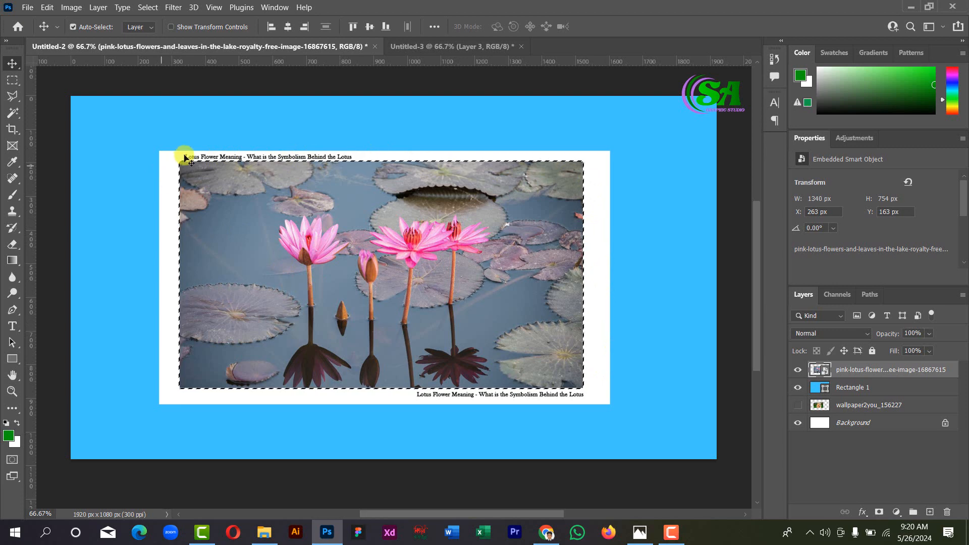
pyautogui.click(147, 6)
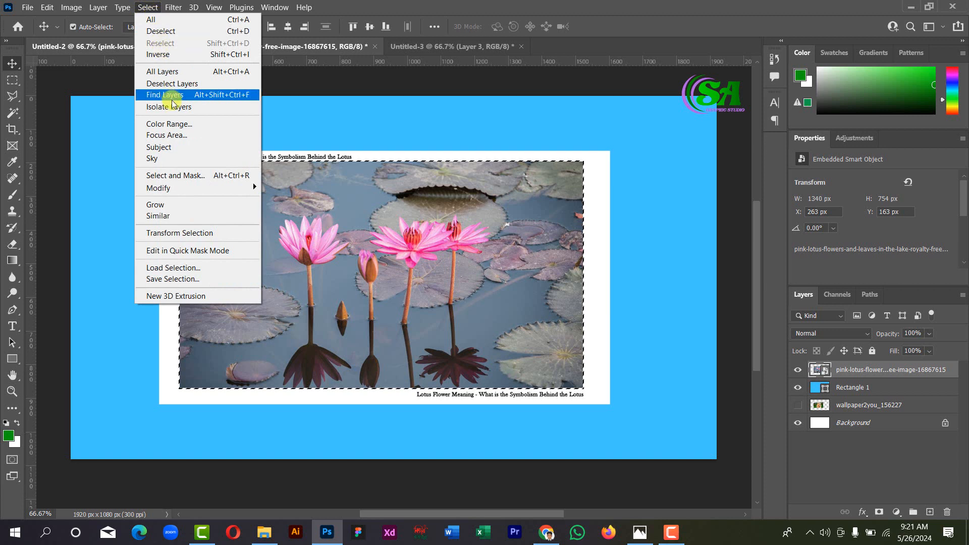
pyautogui.click(178, 54)
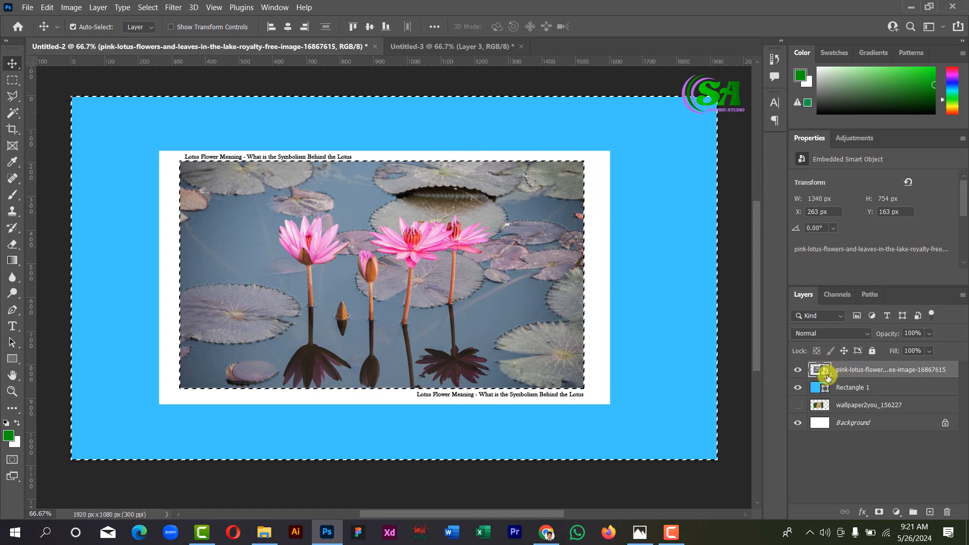
pyautogui.rightClick(864, 373)
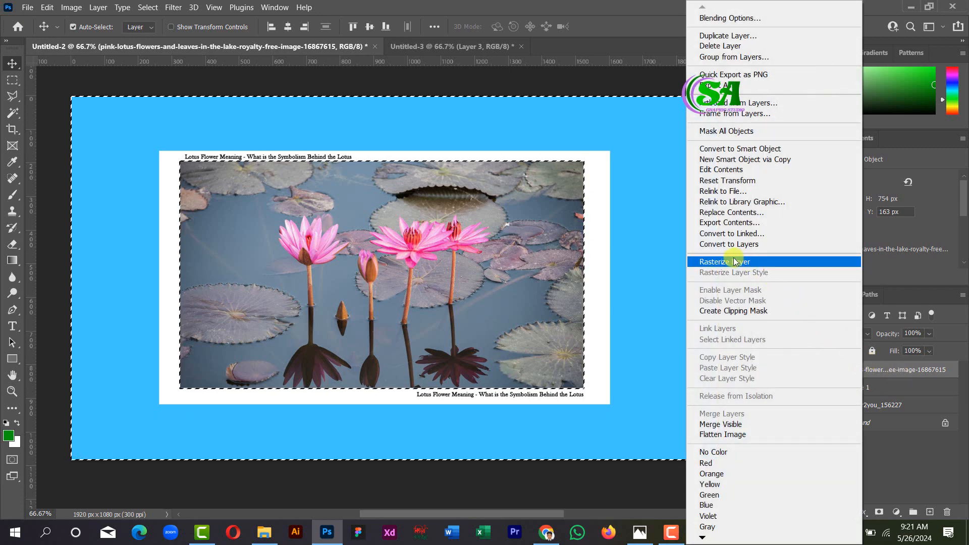
pyautogui.click(712, 264)
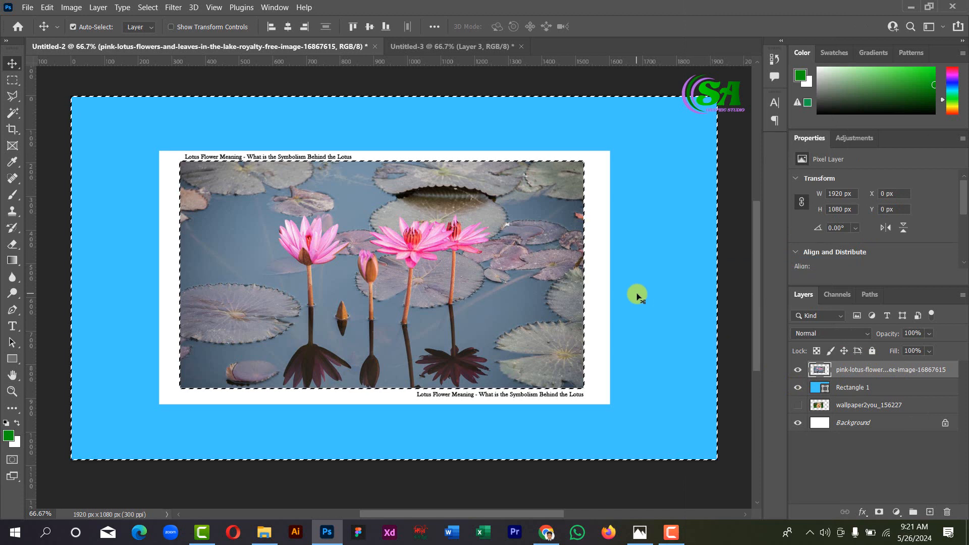
# Delete the white frame and captions around the lotus photo, deselect, and move the cropped photo across the blue background
pyautogui.press('Delete')
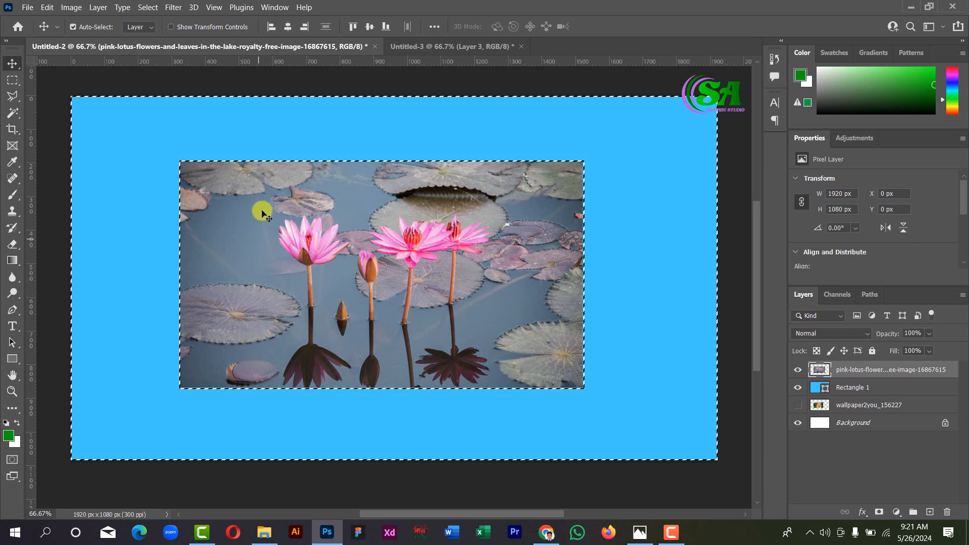
pyautogui.press('ctrl')
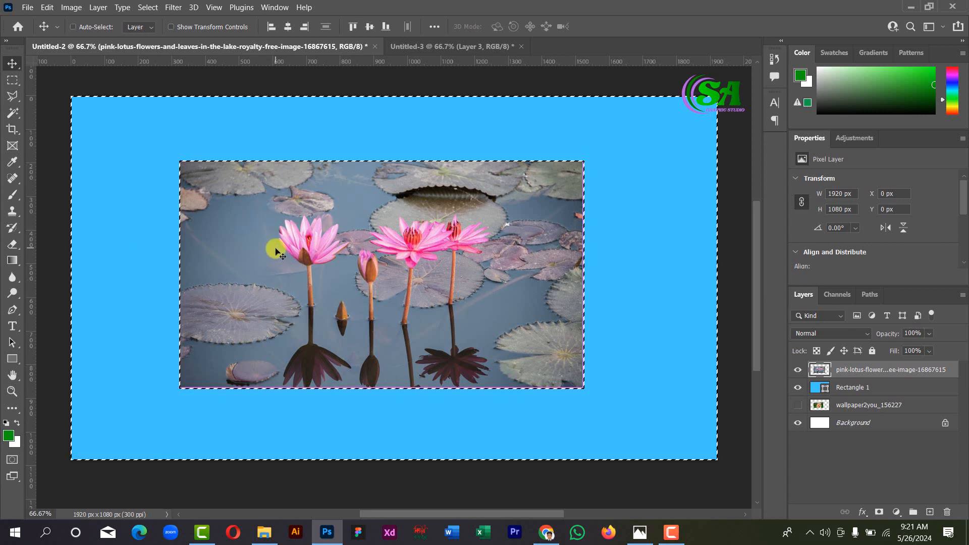
pyautogui.hotkey('ctrl', 'd')
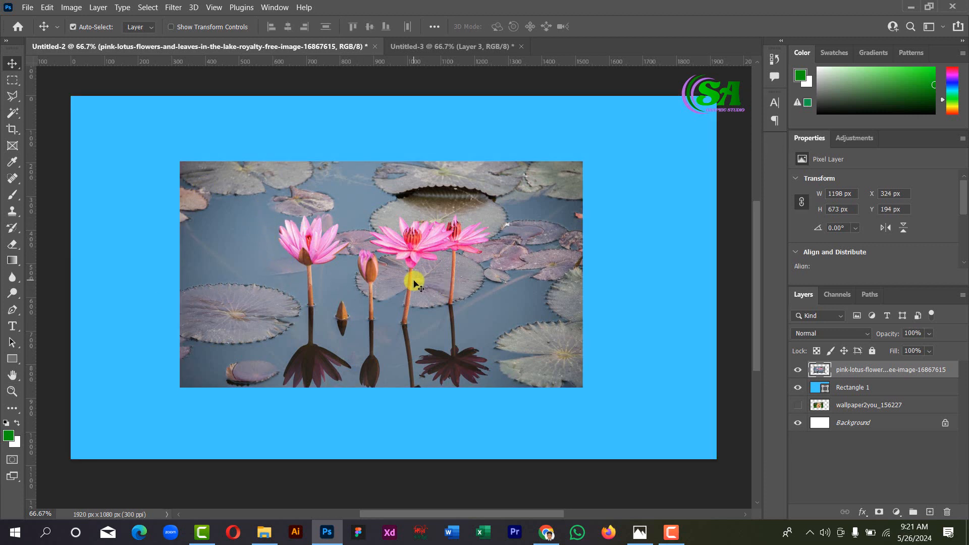
pyautogui.moveTo(397, 283); pyautogui.dragTo(435, 288)
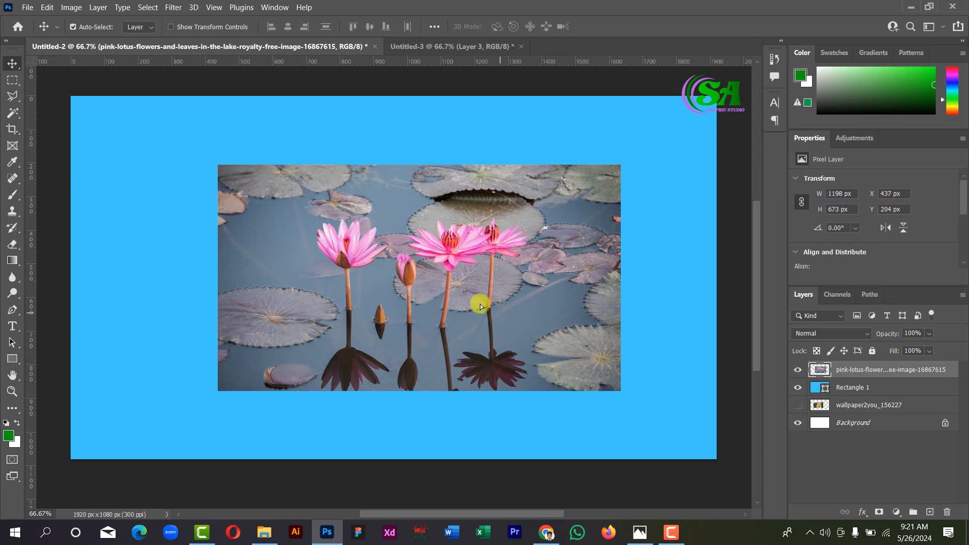
pyautogui.moveTo(480, 302); pyautogui.dragTo(475, 309)
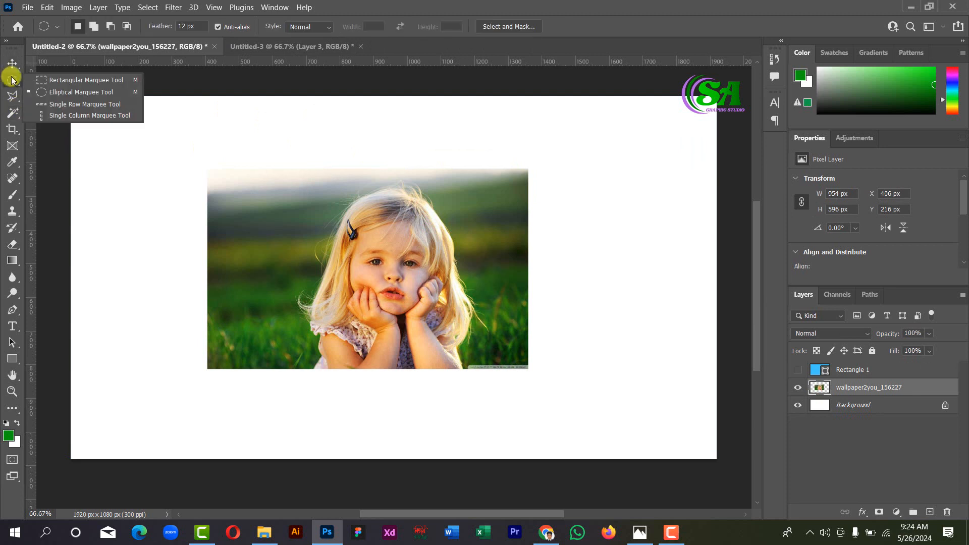
# Select the girl's face with the Elliptical Marquee Tool using a 12 px feather, about 377 x 568 px
pyautogui.click(12, 80)
pyautogui.click(74, 94)
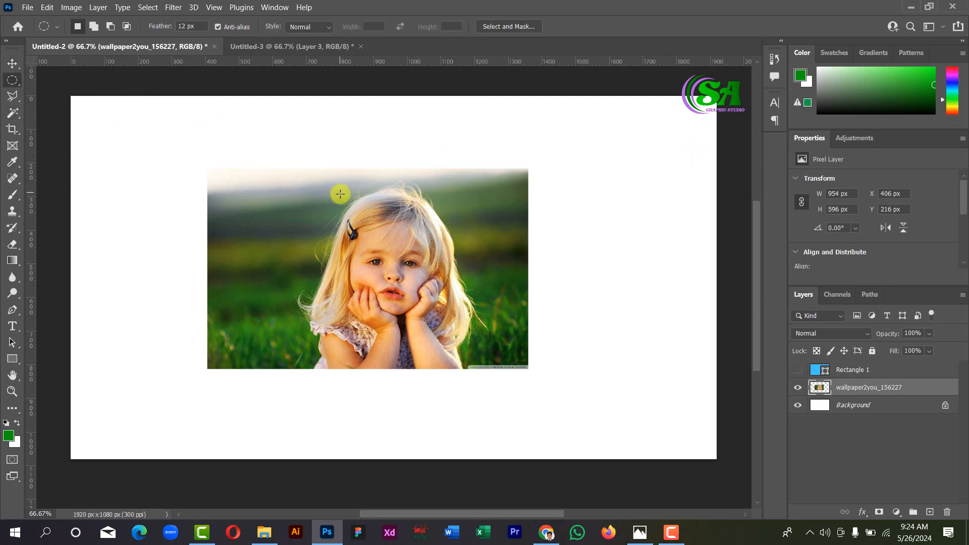
pyautogui.moveTo(340, 194); pyautogui.dragTo(446, 363)
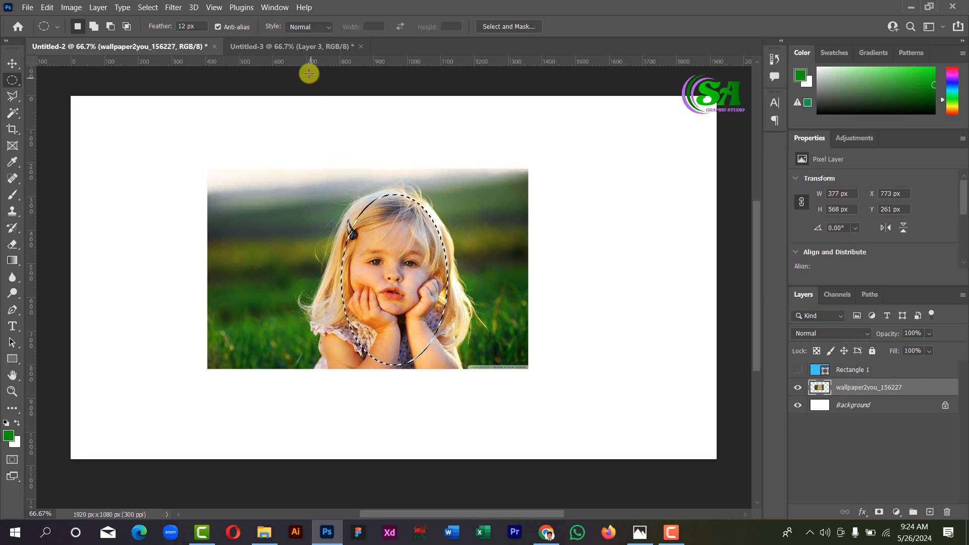
# Copy the oval face selection into the Untitled-3 document with Layer 3 hidden, and move the pasted portrait higher on the canvas
pyautogui.click(296, 45)
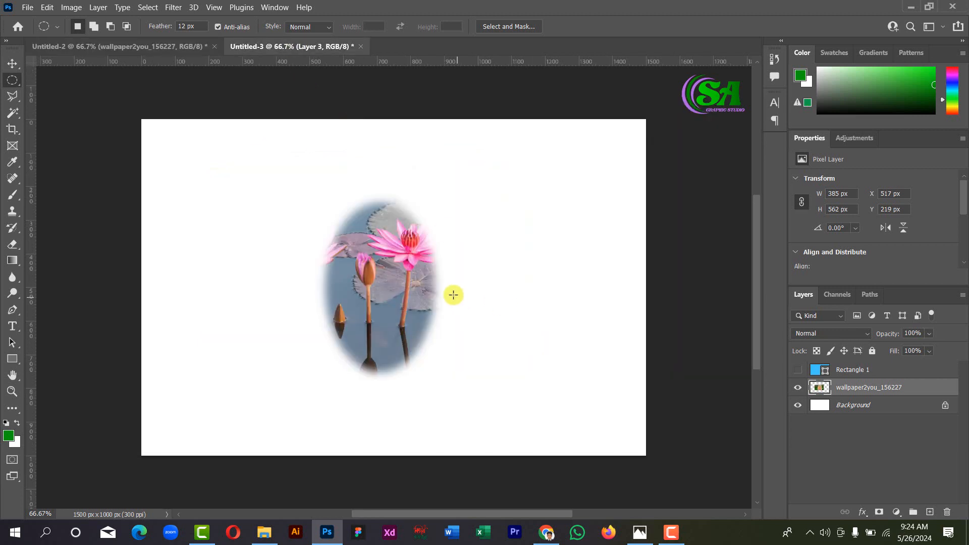
pyautogui.click(11, 64)
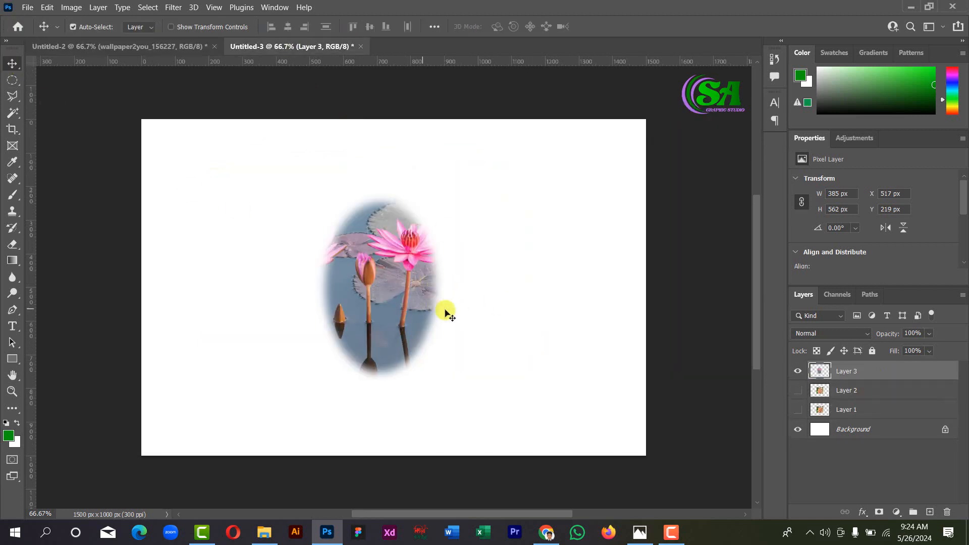
pyautogui.click(796, 372)
pyautogui.hotkey('ctrl', 'v')
pyautogui.click(404, 327)
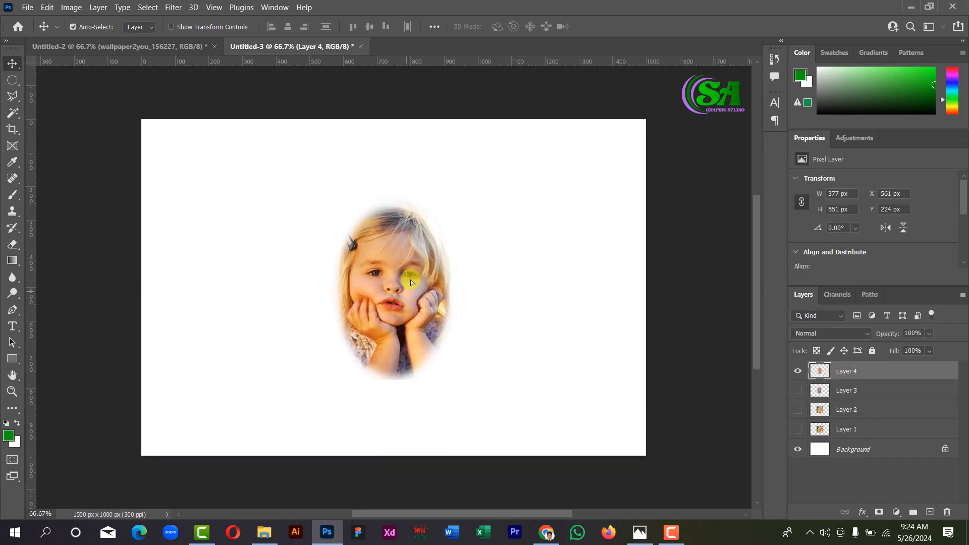
pyautogui.moveTo(410, 282); pyautogui.dragTo(413, 256)
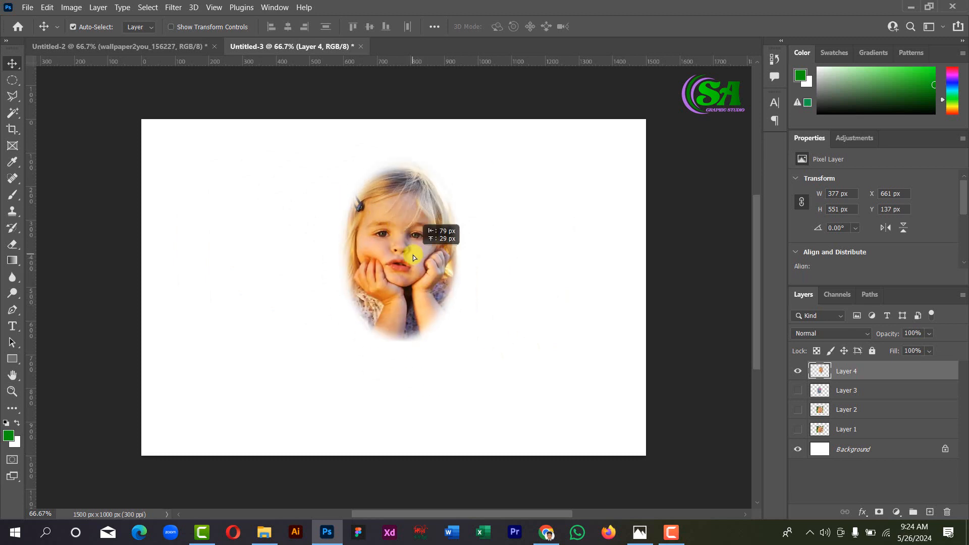
# Return to the Untitled-2 document and clear the oval selection on the girl photo
pyautogui.click(134, 45)
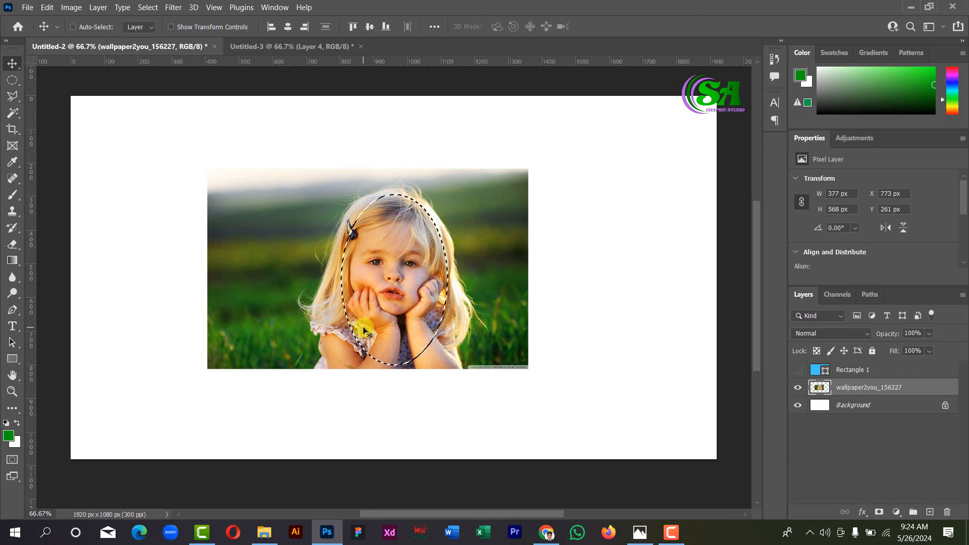
pyautogui.hotkey('ctrl', 'd')
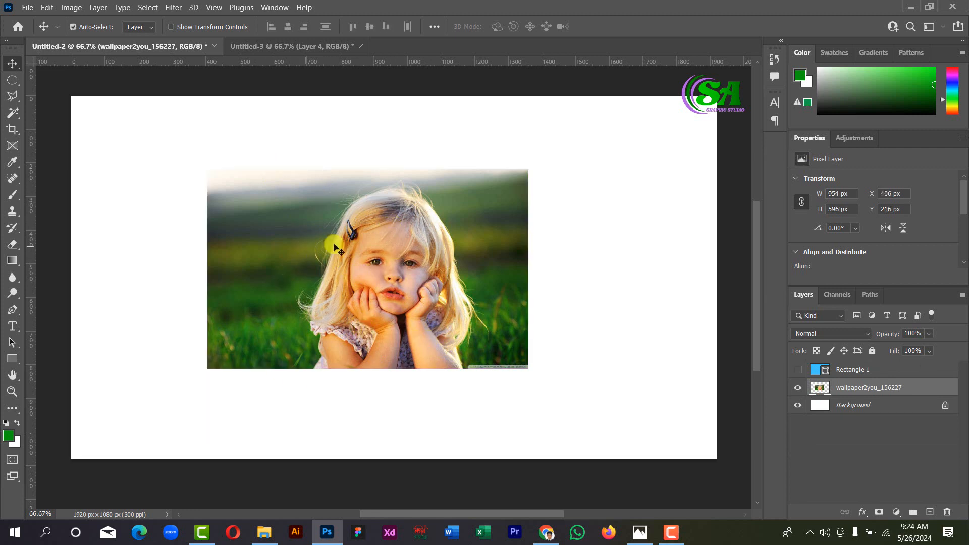
# Try drawing elliptical selections over the girl's face, including one constrained to a circle and drawn from its centre
pyautogui.click(8, 90)
pyautogui.click(48, 86)
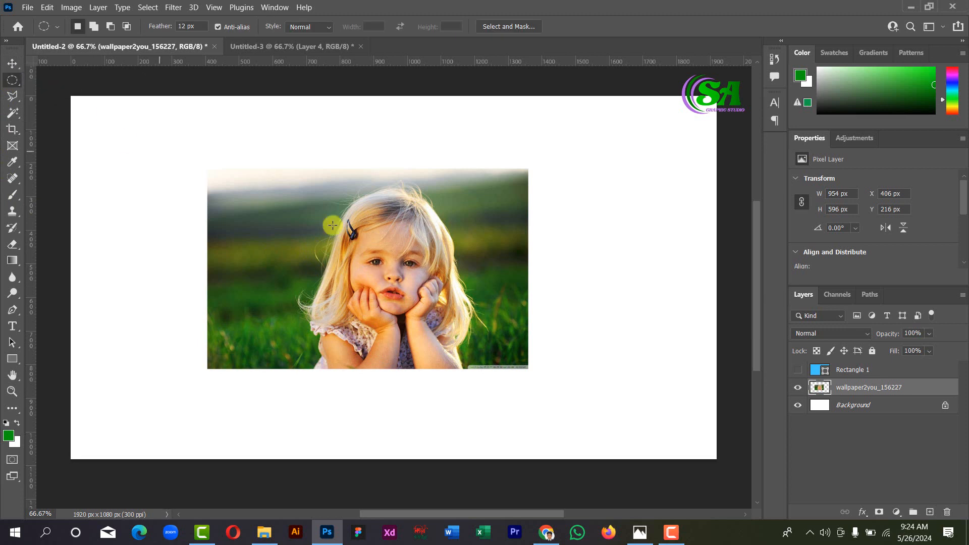
pyautogui.moveTo(335, 195); pyautogui.dragTo(383, 237)
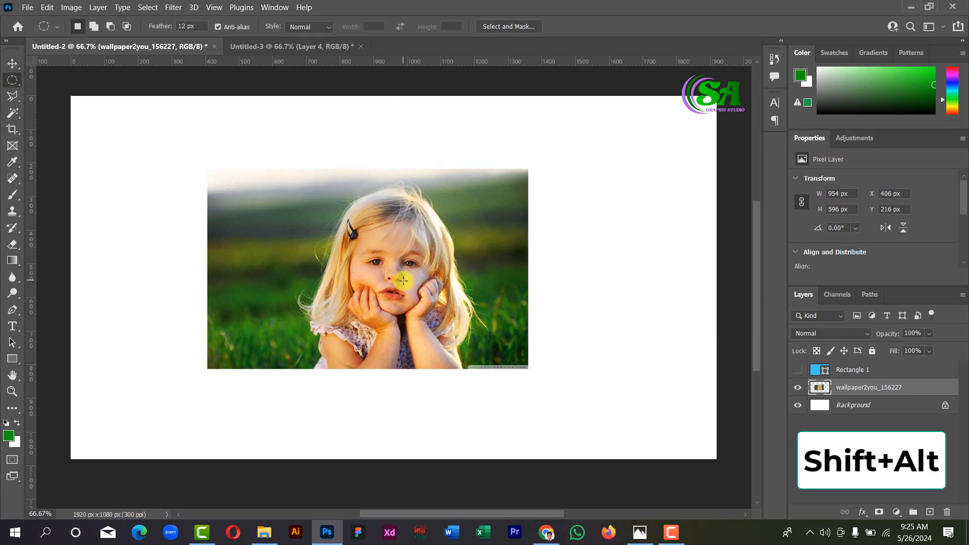
pyautogui.moveTo(379, 243)
pyautogui.mouseDown()
pyautogui.moveTo(422, 287)
pyautogui.moveTo(396, 283)
pyautogui.moveTo(415, 297)
pyautogui.moveTo(399, 287)
pyautogui.moveTo(371, 250)
pyautogui.moveTo(465, 328)
pyautogui.moveTo(434, 315)
pyautogui.mouseUp()
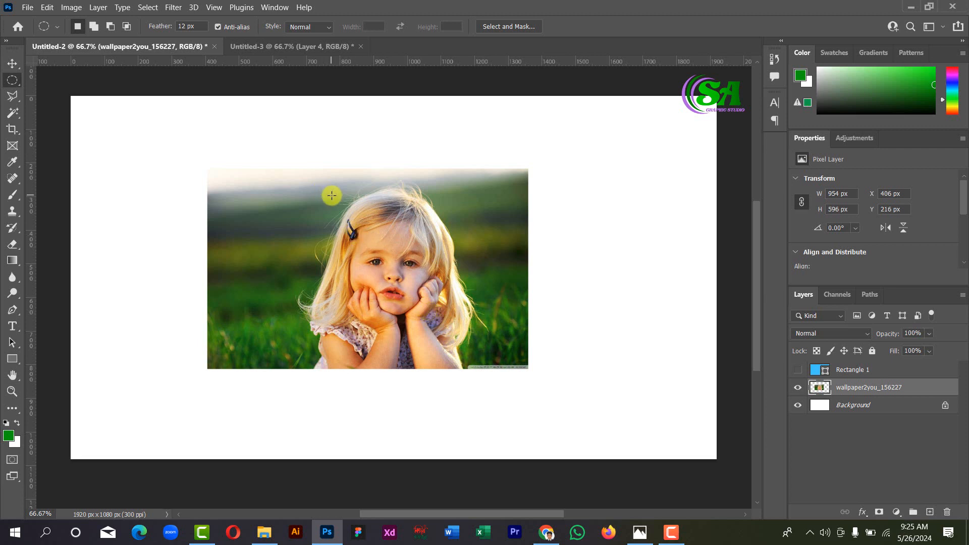
# Select an ellipse of about 475 x 535 px over the girl's face with a 12 px feather, delete its contents and deselect
pyautogui.moveTo(332, 195); pyautogui.dragTo(470, 355)
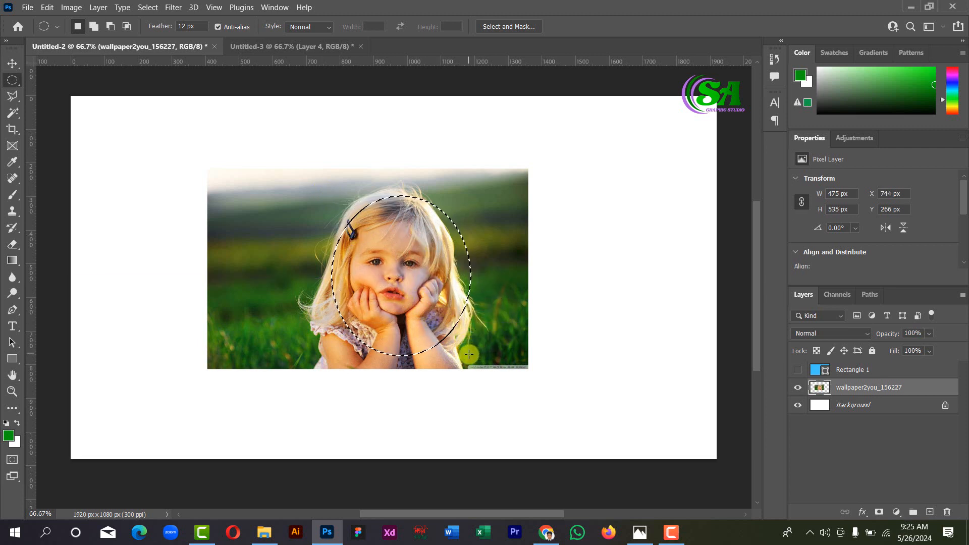
pyautogui.press('Delete')
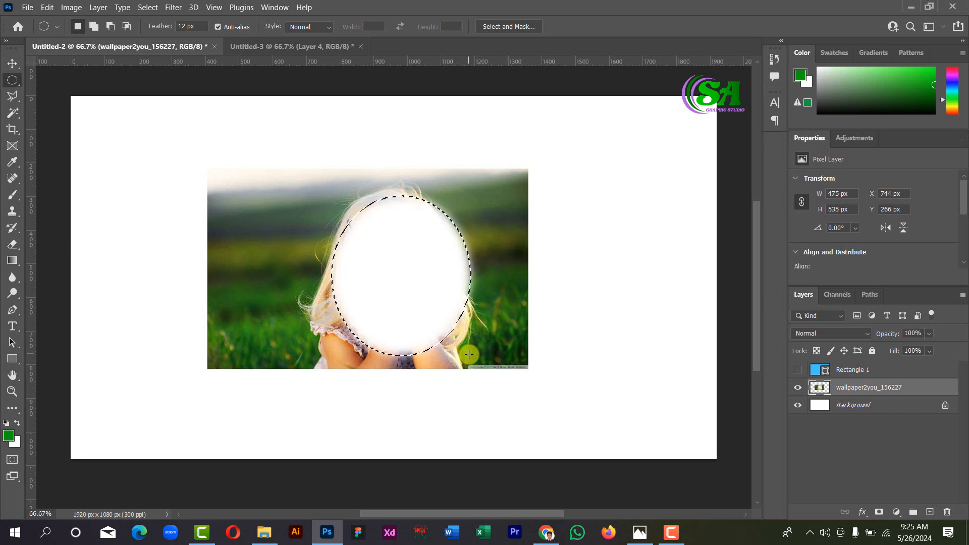
pyautogui.hotkey('ctrl', 'd')
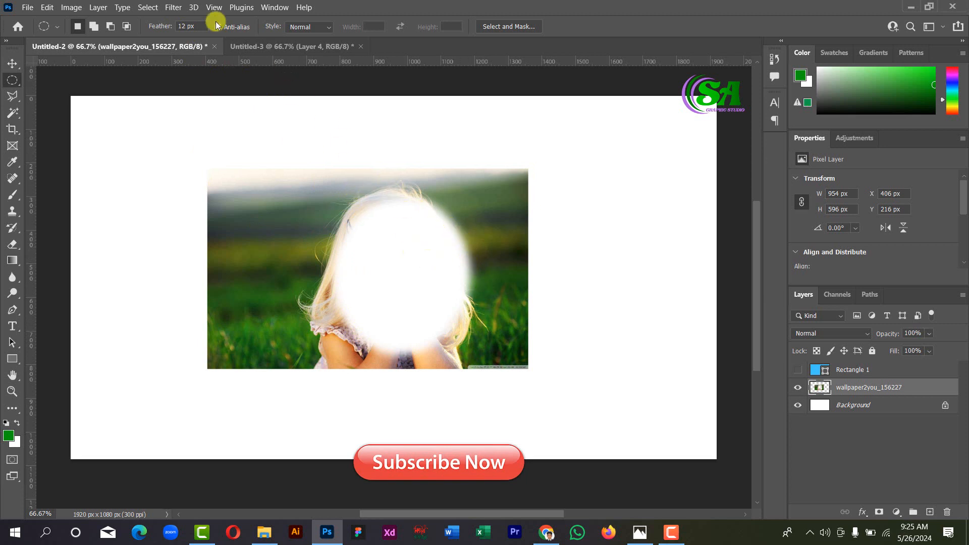
# Set the Elliptical Marquee feather to 0 px, undo the feathered deletion and clear the selection
pyautogui.click(174, 27)
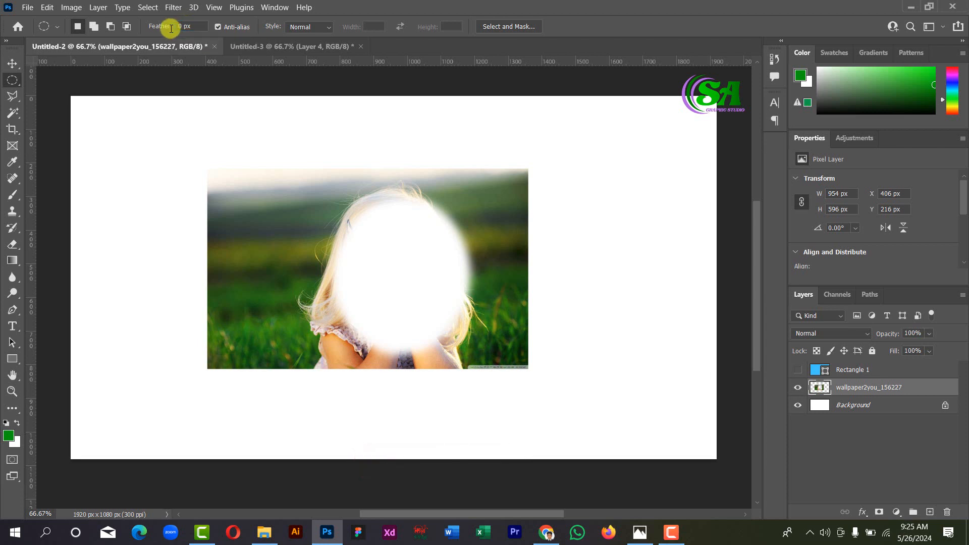
pyautogui.hotkey('ctrl', 'z')
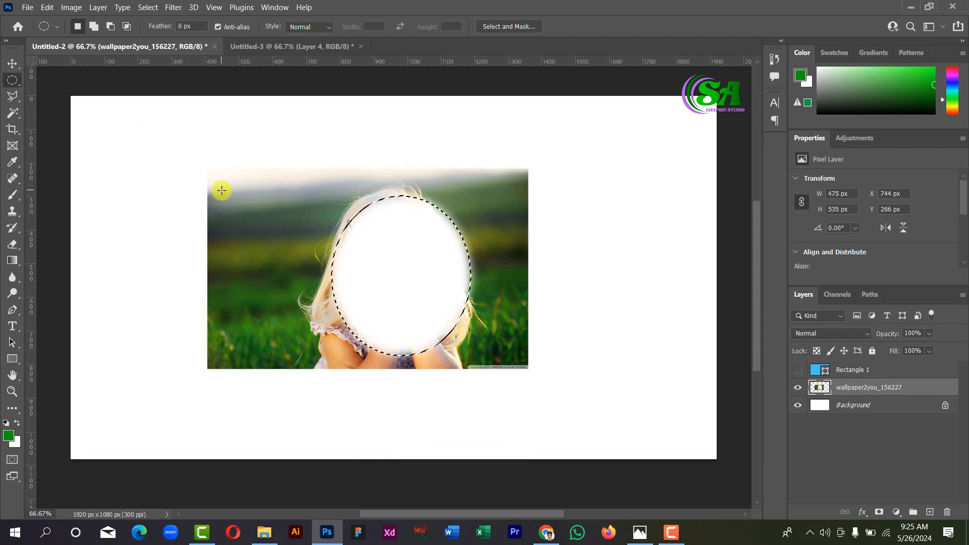
pyautogui.hotkey('ctrl', 'z')
pyautogui.hotkey('ctrl', 'd')
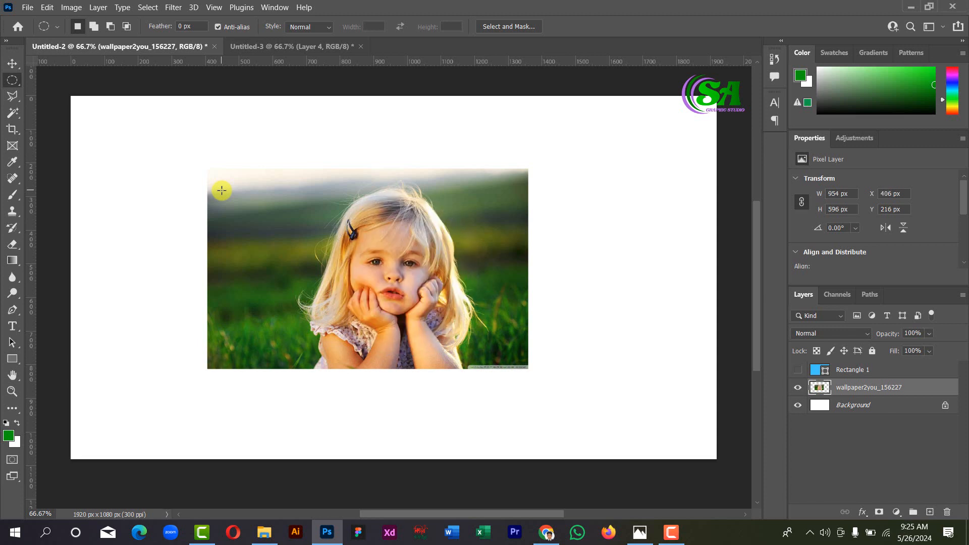
# Delete an unfeathered ellipse of about 328 x 446 px from the girl's face and deselect
pyautogui.moveTo(352, 195); pyautogui.dragTo(462, 345)
pyautogui.press('Delete')
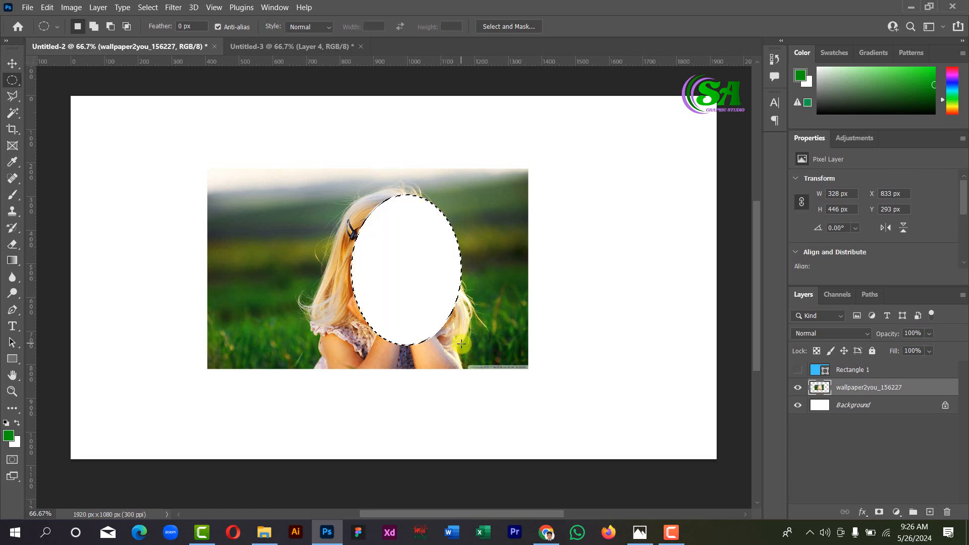
pyautogui.hotkey('ctrl', 'd')
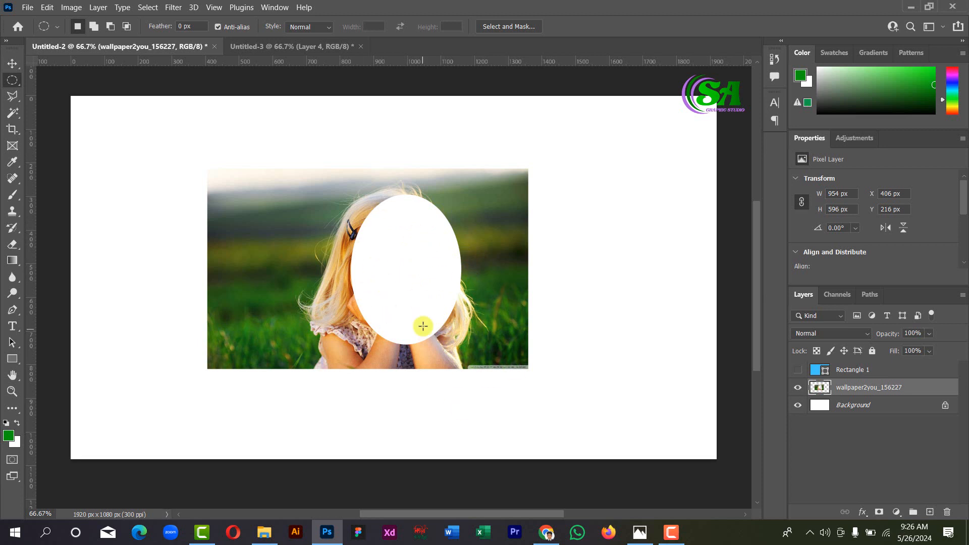
# Undo the hard-edged face deletion, deselect, and move the girl photo to about X 572, Y 225 px
pyautogui.click(11, 60)
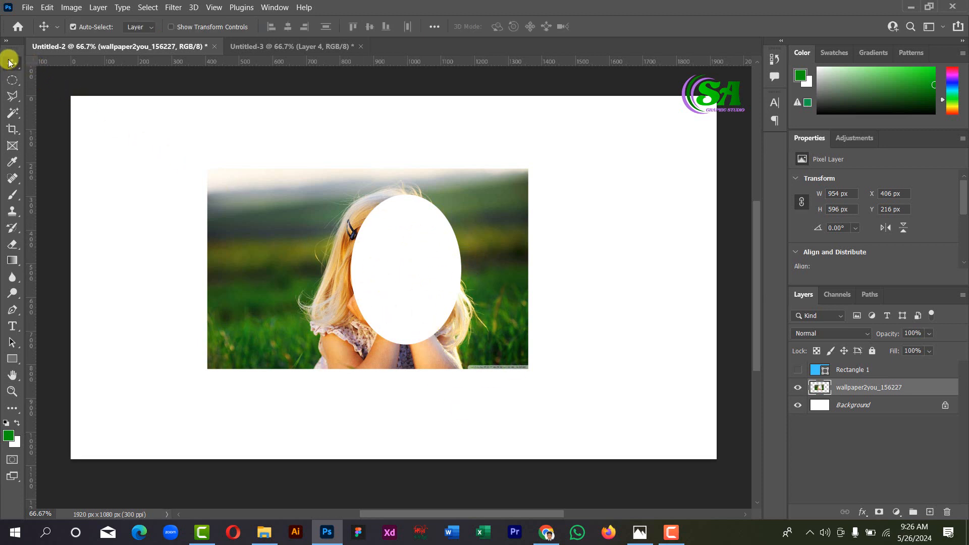
pyautogui.hotkey('ctrl', 'z')
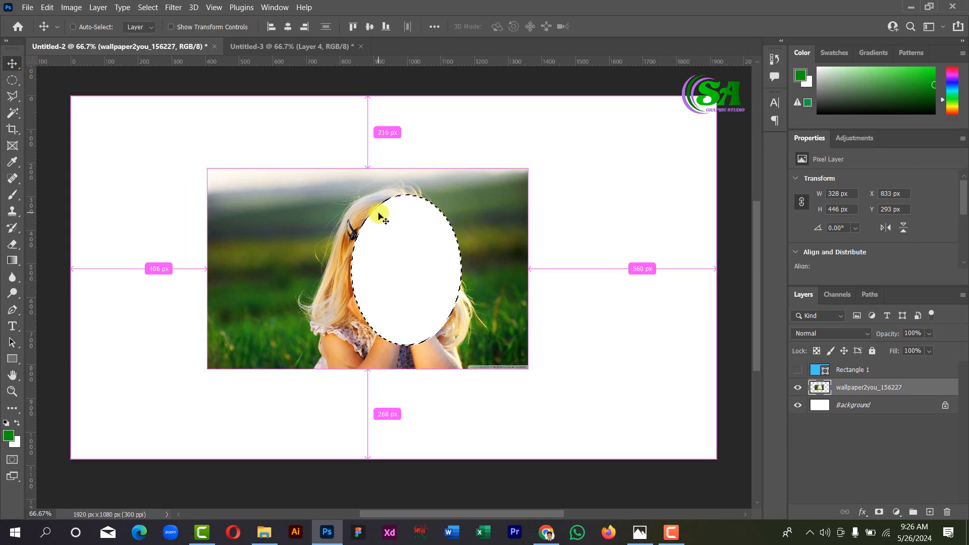
pyautogui.hotkey('ctrl', 'z')
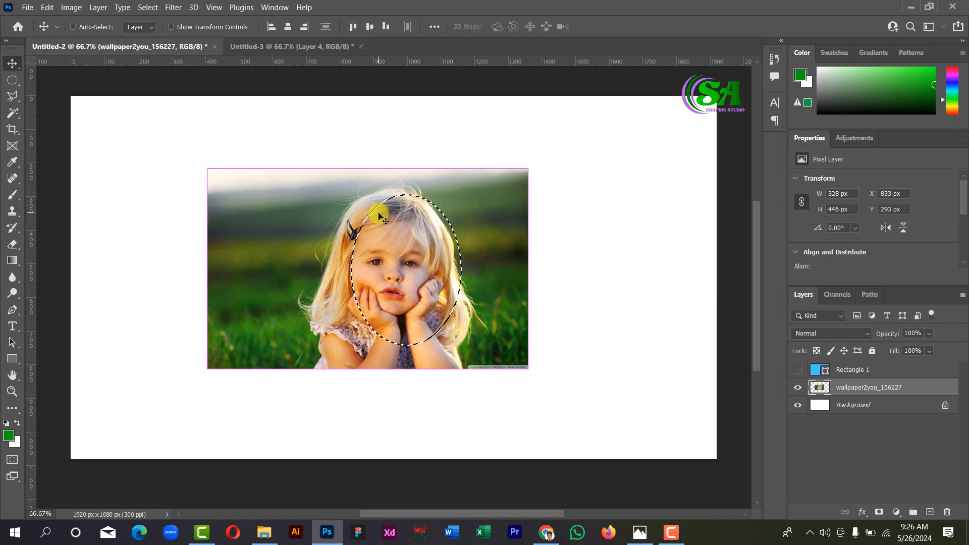
pyautogui.hotkey('ctrl', 'd')
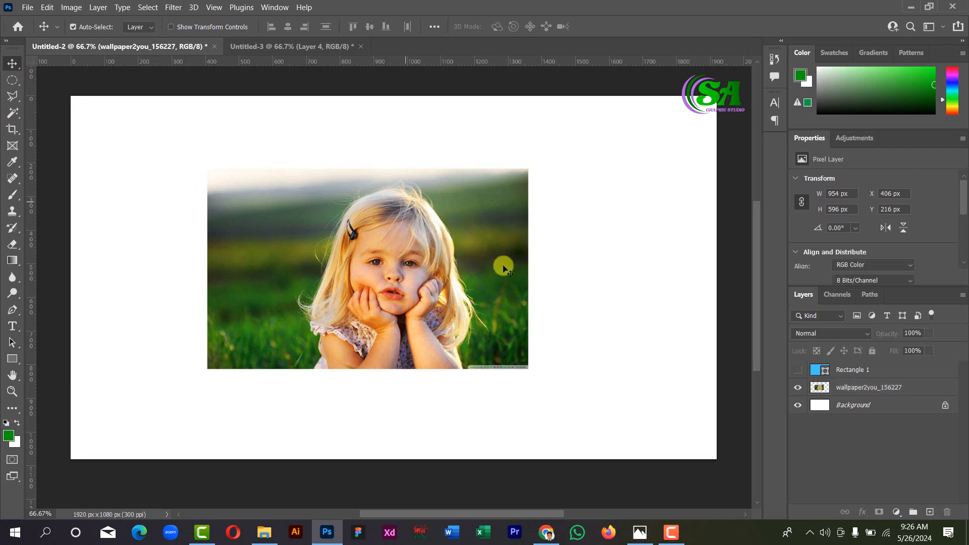
pyautogui.moveTo(440, 280)
pyautogui.mouseDown()
pyautogui.moveTo(398, 278)
pyautogui.moveTo(479, 289)
pyautogui.moveTo(460, 278)
pyautogui.mouseUp()
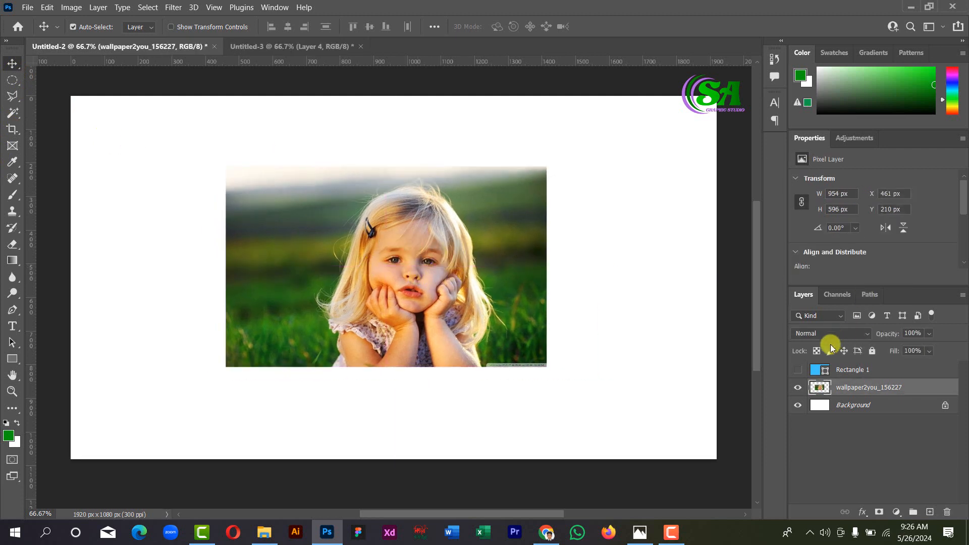
pyautogui.moveTo(422, 183); pyautogui.dragTo(460, 188)
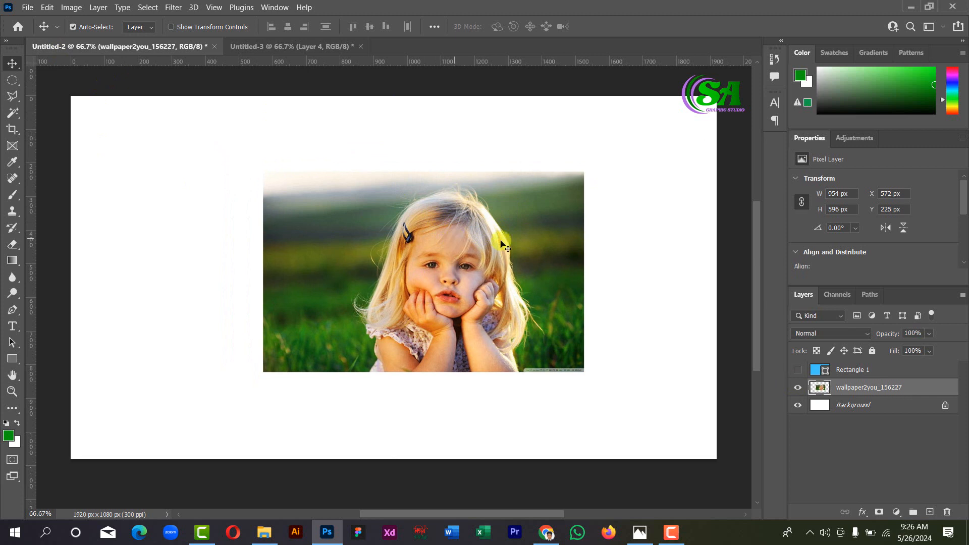
# Hide the girl photo layer and draw a rectangular selection with a 25 px feather across the middle of the canvas
pyautogui.click(798, 388)
pyautogui.click(10, 81)
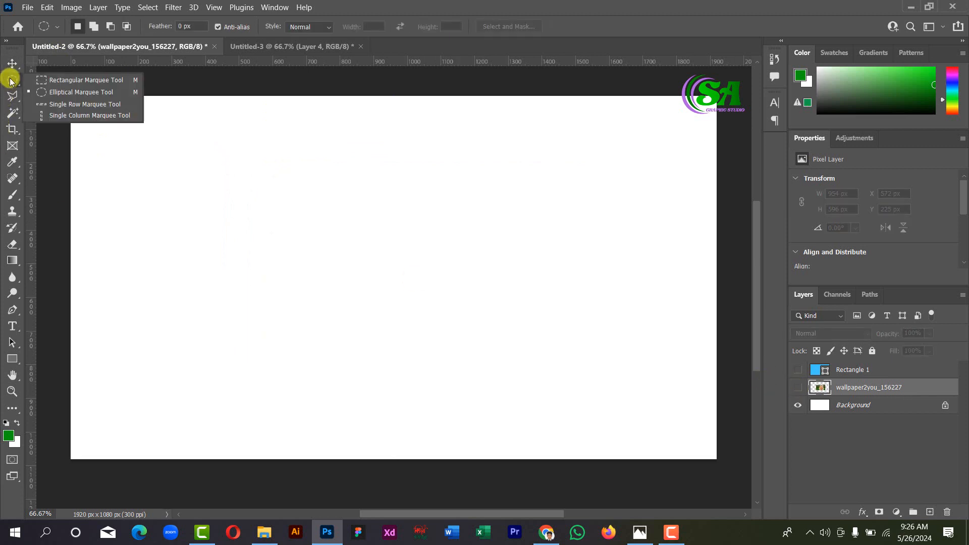
pyautogui.click(99, 86)
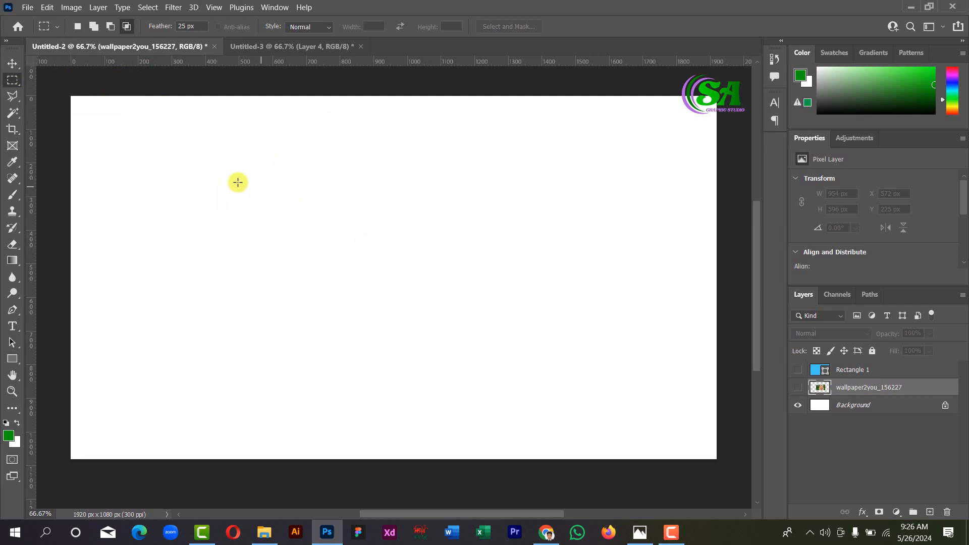
pyautogui.moveTo(228, 173); pyautogui.dragTo(310, 208)
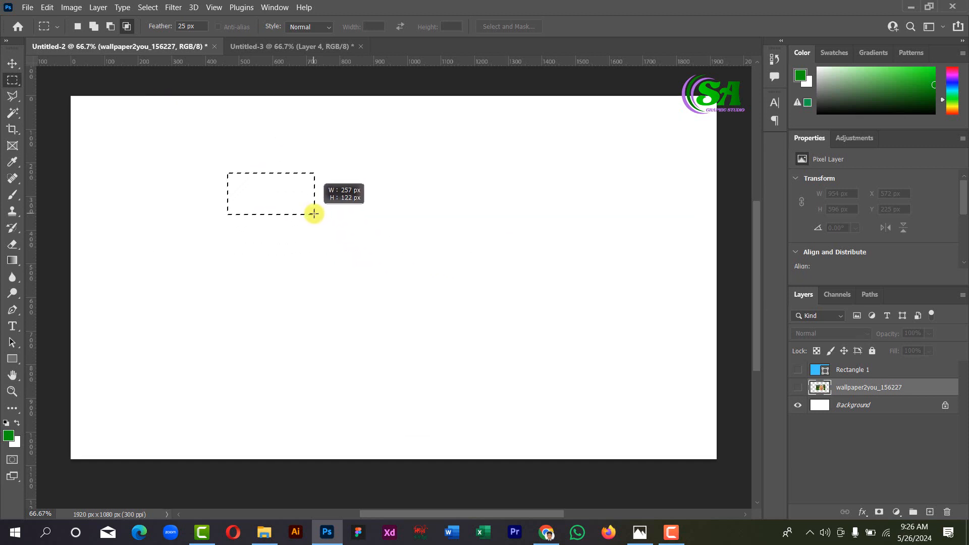
pyautogui.moveTo(314, 215); pyautogui.dragTo(539, 360)
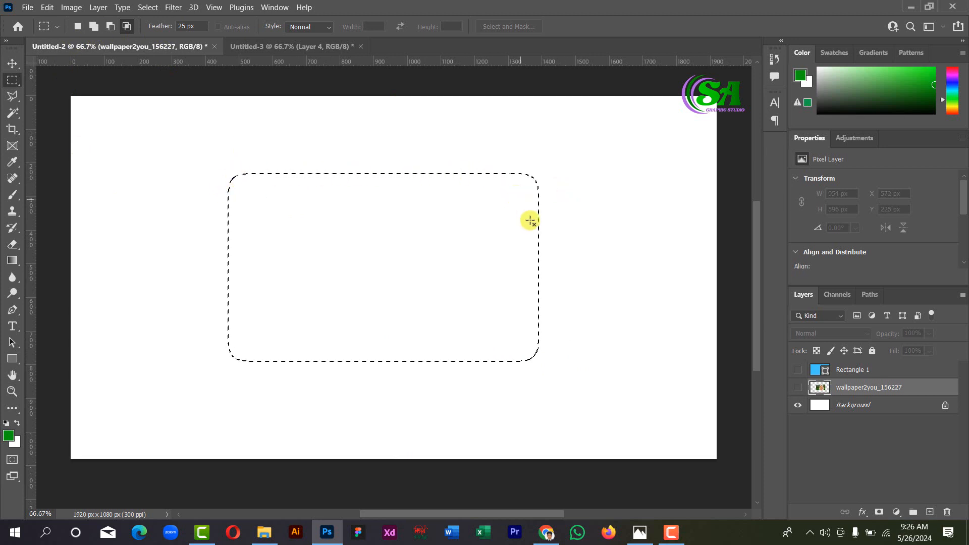
# Set the Rectangular Marquee feather to 0 px and clear the round-cornered selection
pyautogui.click(185, 27)
pyautogui.press('BackSpace')
pyautogui.write('0')
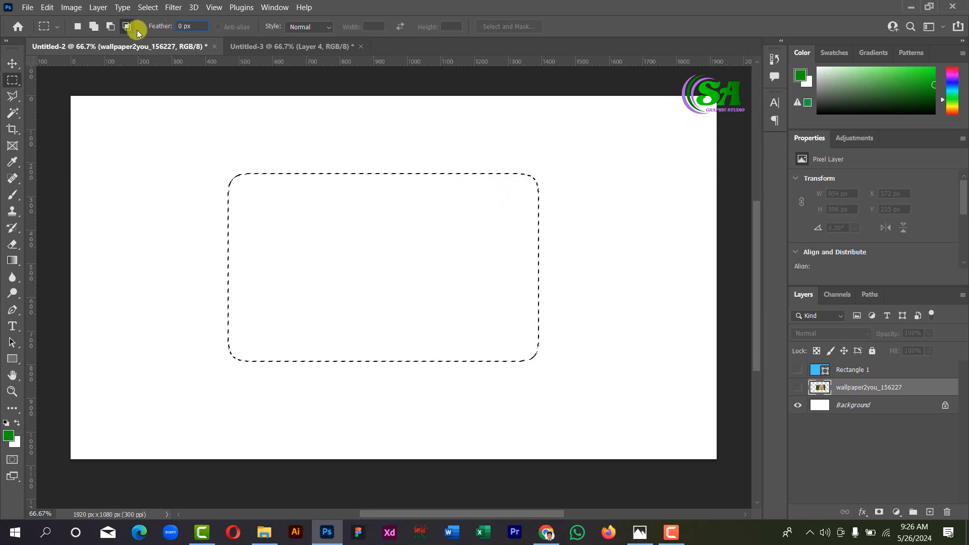
pyautogui.hotkey('ctrl', 'd')
# Draw an unfeathered rectangular selection of about 871 x 514 px near the middle of the canvas
pyautogui.rightClick(10, 78)
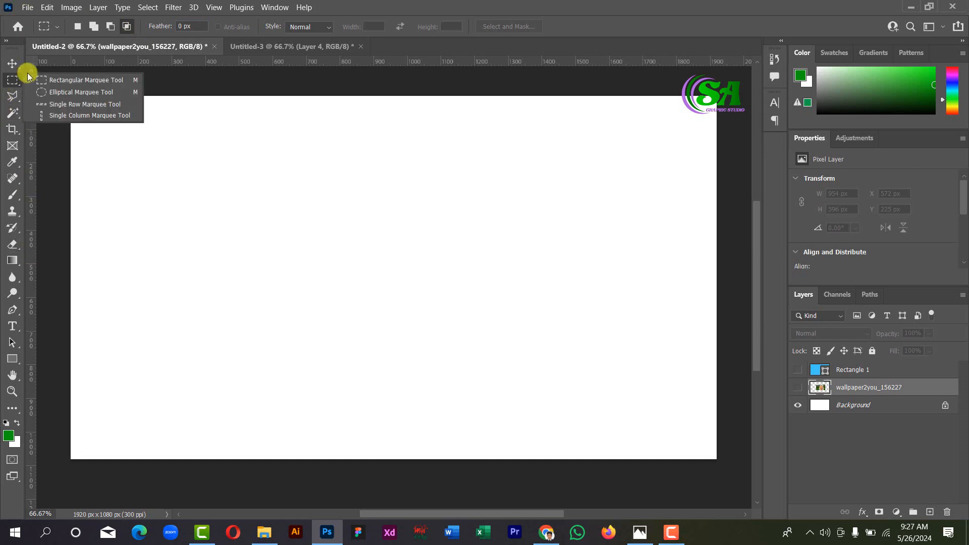
pyautogui.click(62, 80)
pyautogui.moveTo(258, 199); pyautogui.dragTo(552, 373)
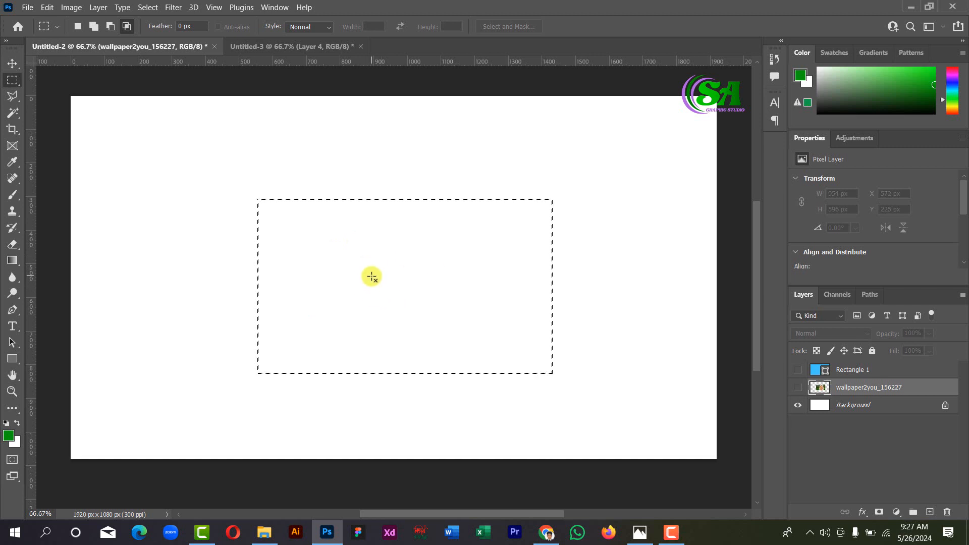
# Add a new layer above the hidden girl photo and name it green
pyautogui.click(928, 512)
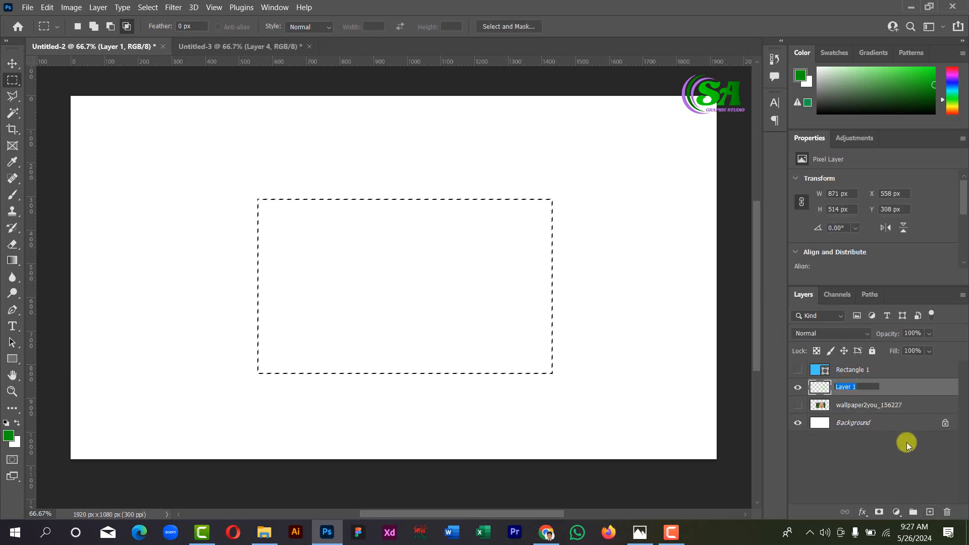
pyautogui.press('BackSpace')
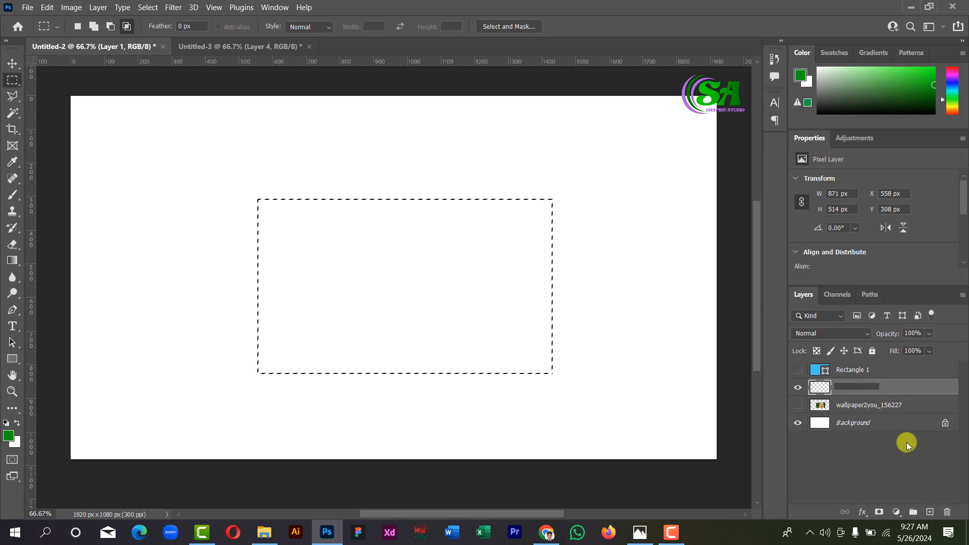
pyautogui.write('green')
pyautogui.press('Return')
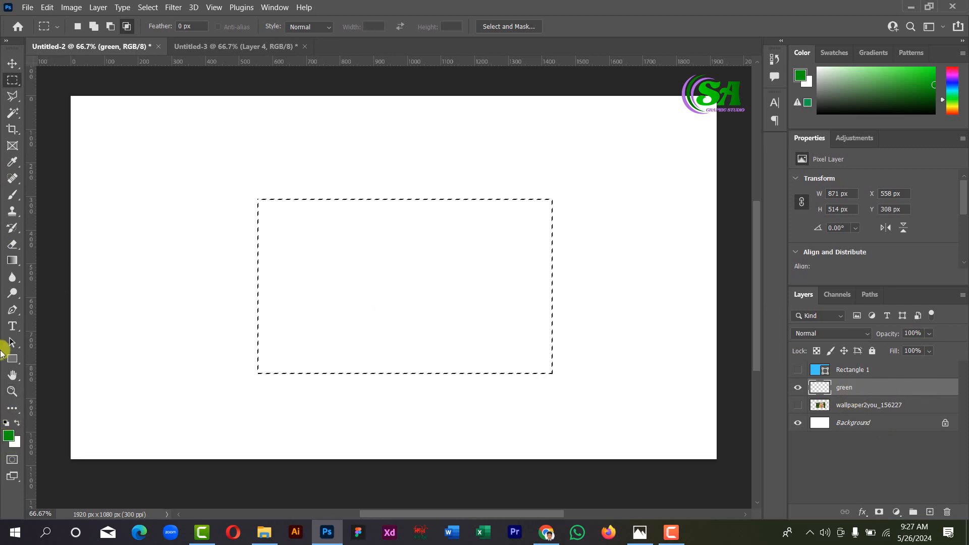
# Fill the rectangular selection with green 0e9300, deselect, and move the rectangle to about X 525, Y 263 px
pyautogui.click(7, 441)
pyautogui.moveTo(793, 197)
pyautogui.mouseDown()
pyautogui.moveTo(805, 214)
pyautogui.moveTo(795, 186)
pyautogui.moveTo(796, 198)
pyautogui.mouseUp()
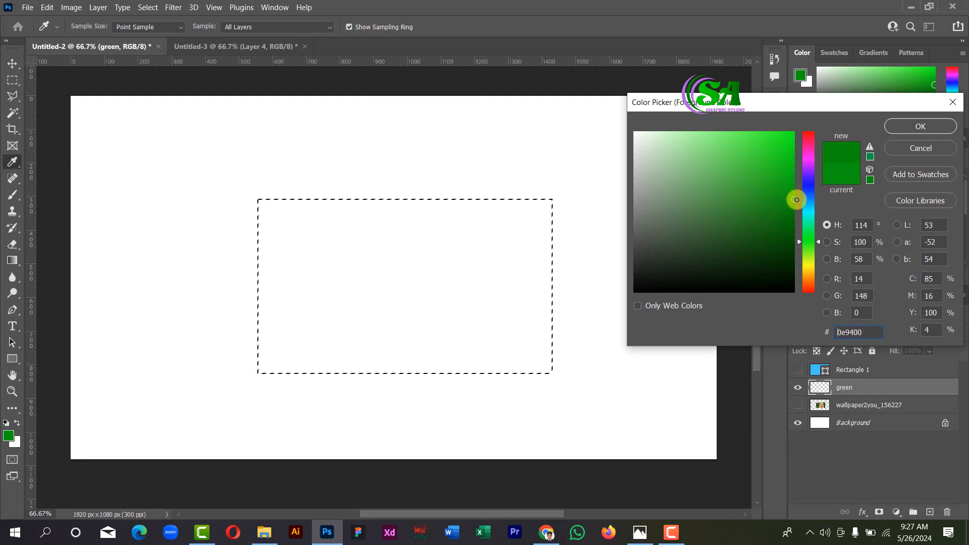
pyautogui.click(920, 126)
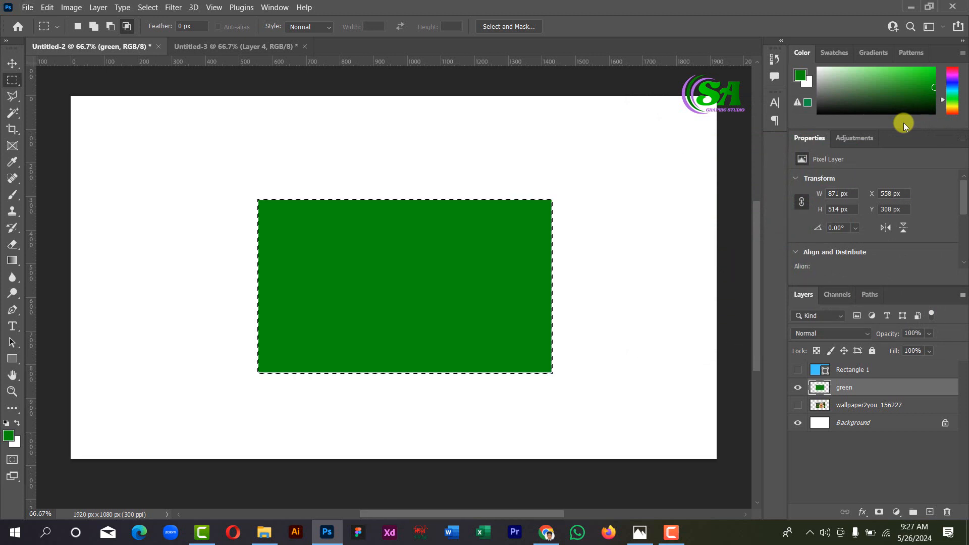
pyautogui.hotkey('alt', 'BackSpace')
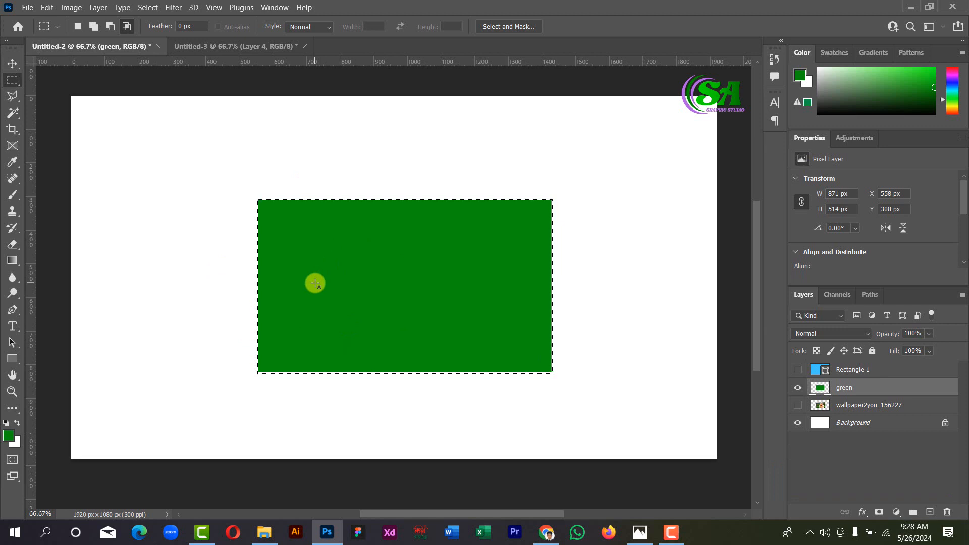
pyautogui.click(394, 276)
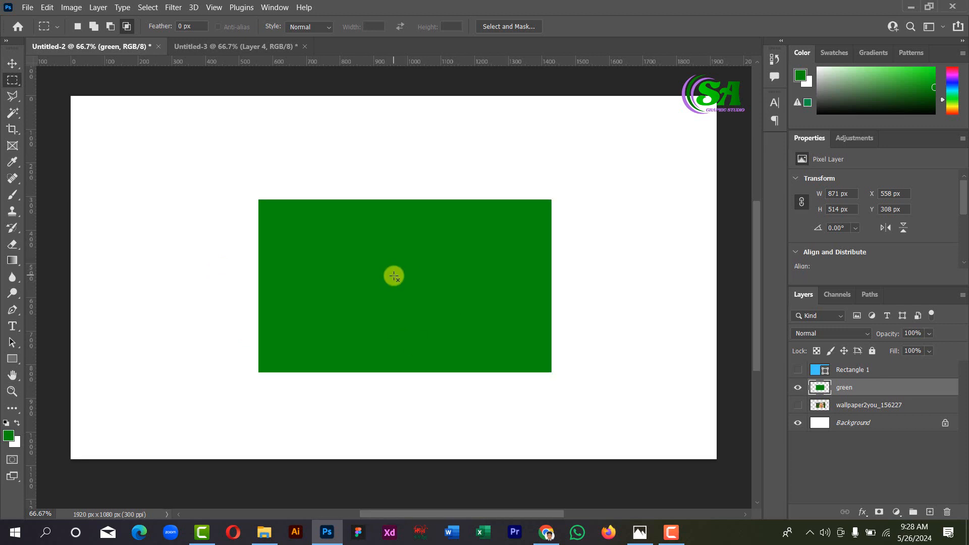
pyautogui.click(12, 63)
pyautogui.moveTo(467, 297)
pyautogui.mouseDown()
pyautogui.moveTo(472, 280)
pyautogui.moveTo(457, 281)
pyautogui.mouseUp()
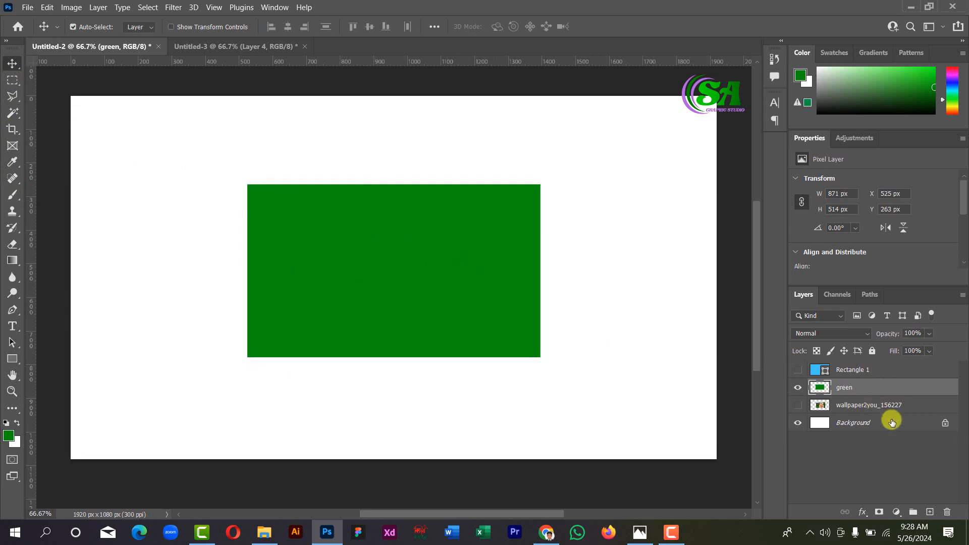
# On a new layer named red, draw a circular selection about 301 px wide and center it on the green rectangle at about X 810, Y 371 px
pyautogui.click(930, 512)
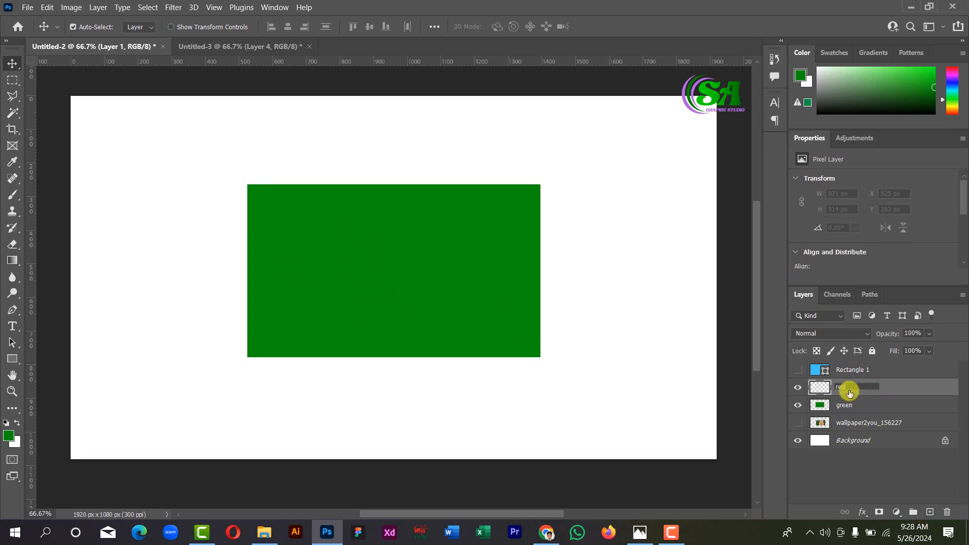
pyautogui.click(12, 80)
pyautogui.click(62, 91)
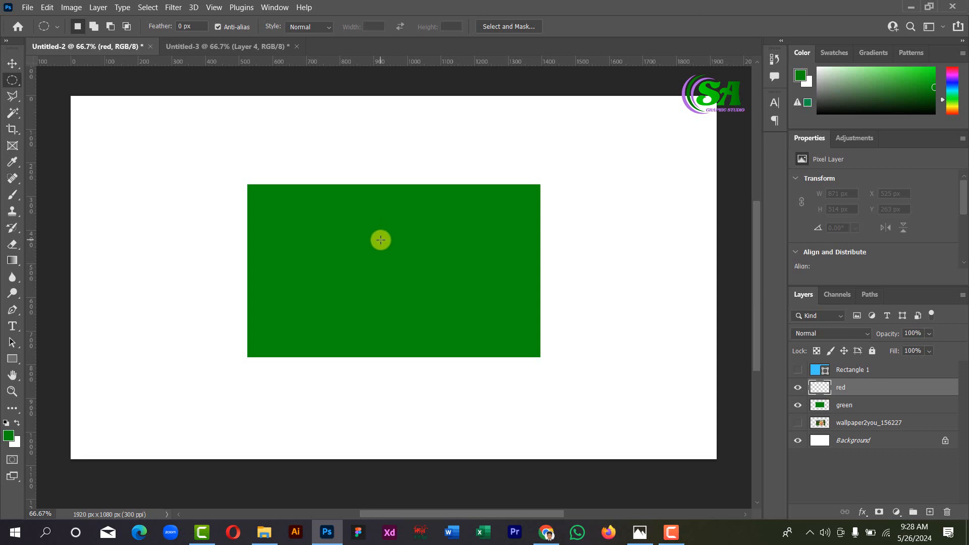
pyautogui.hotkey('shift', 'alt')
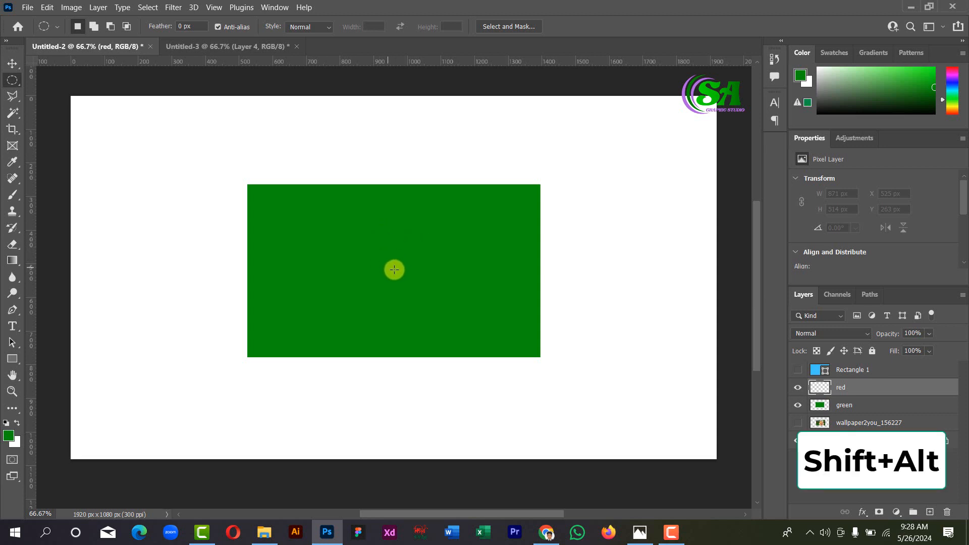
pyautogui.moveTo(387, 260); pyautogui.dragTo(443, 310)
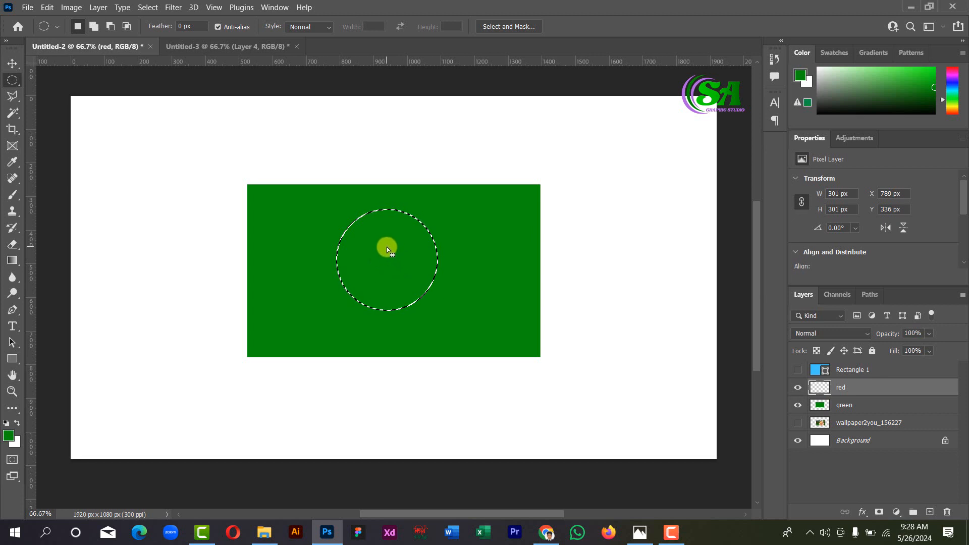
pyautogui.moveTo(381, 252)
pyautogui.mouseDown()
pyautogui.moveTo(397, 271)
pyautogui.moveTo(370, 242)
pyautogui.moveTo(391, 263)
pyautogui.mouseUp()
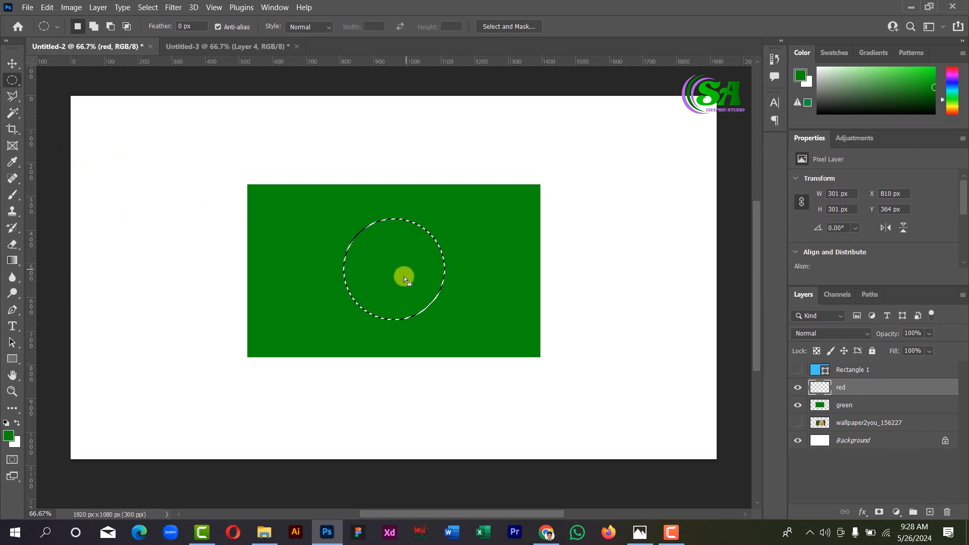
pyautogui.moveTo(401, 269); pyautogui.dragTo(396, 298)
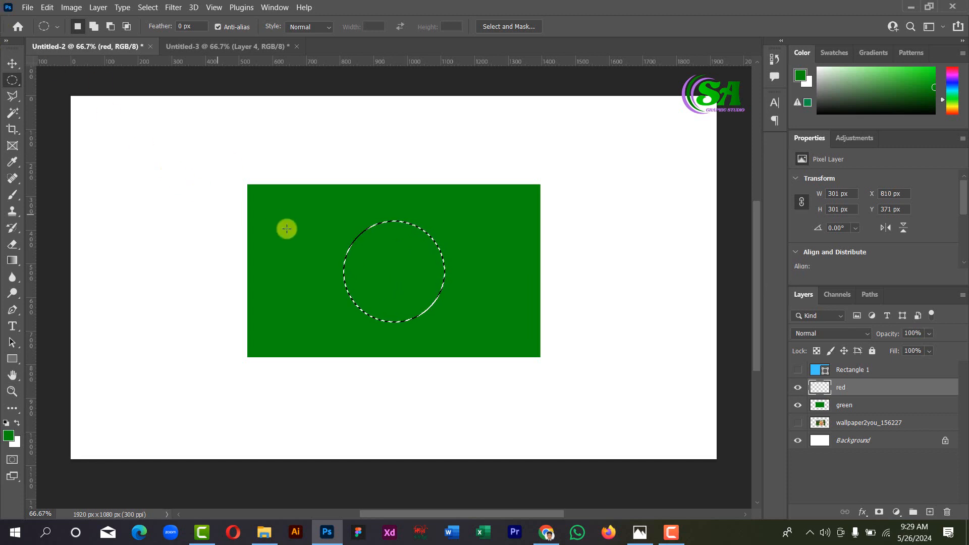
# Fill the circular selection on the red layer with red df0000 and deselect
pyautogui.click(8, 438)
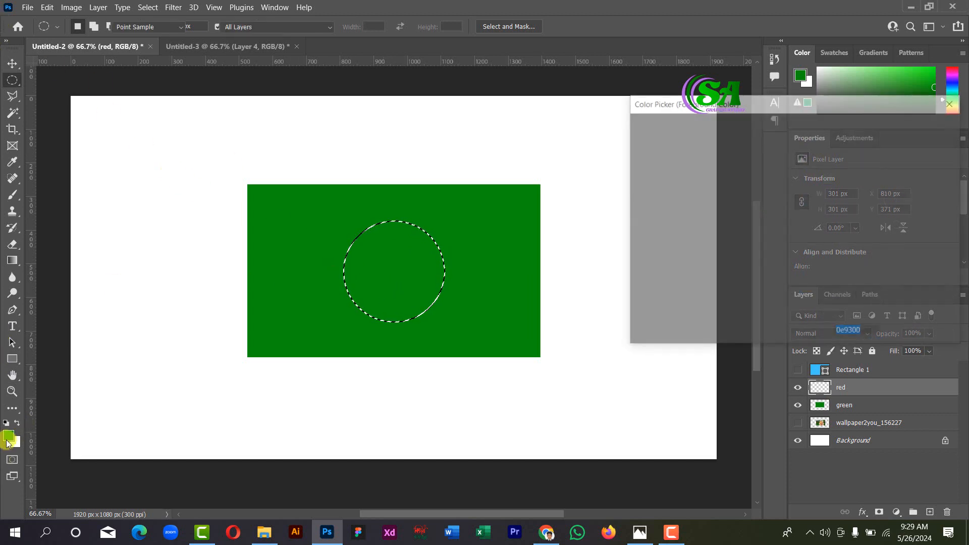
pyautogui.moveTo(808, 145)
pyautogui.mouseDown()
pyautogui.moveTo(810, 132)
pyautogui.moveTo(791, 138)
pyautogui.mouseUp()
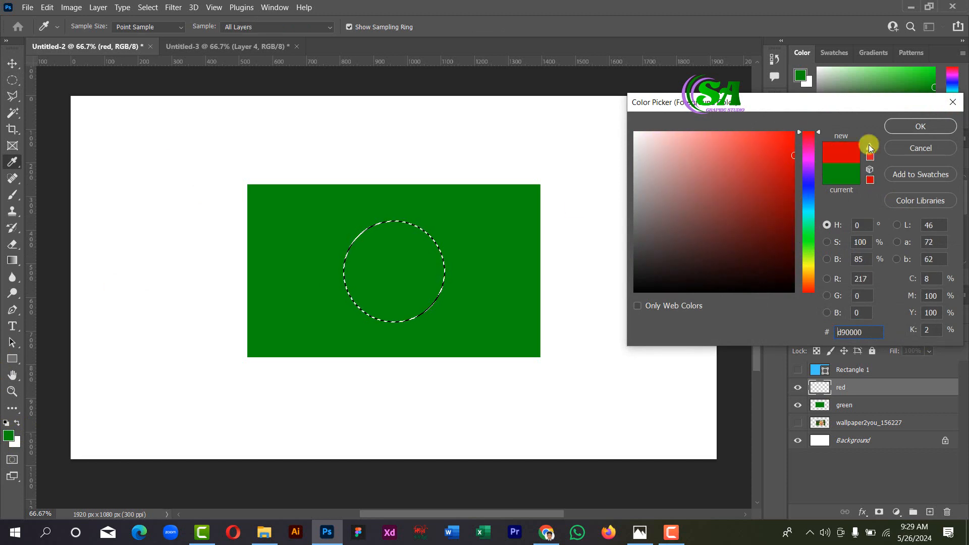
pyautogui.click(921, 126)
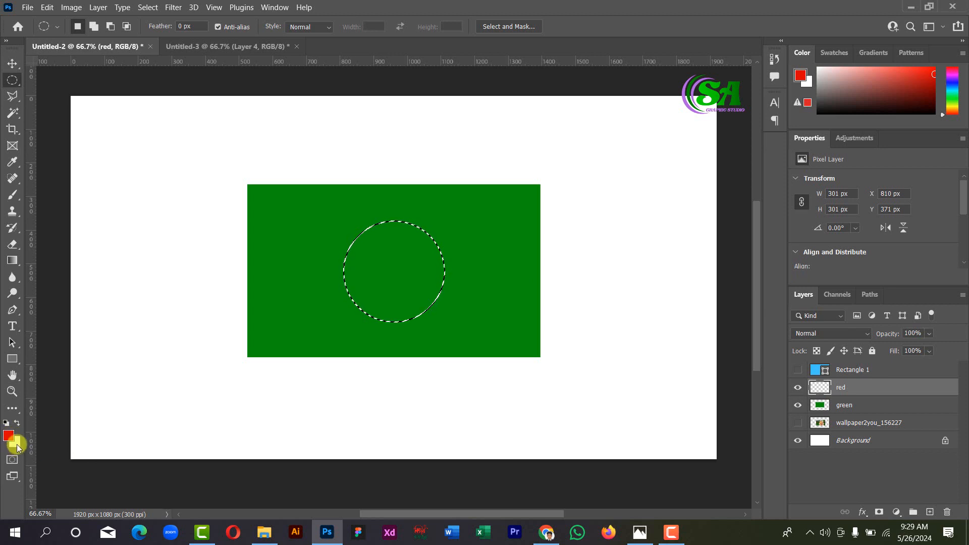
pyautogui.click(9, 437)
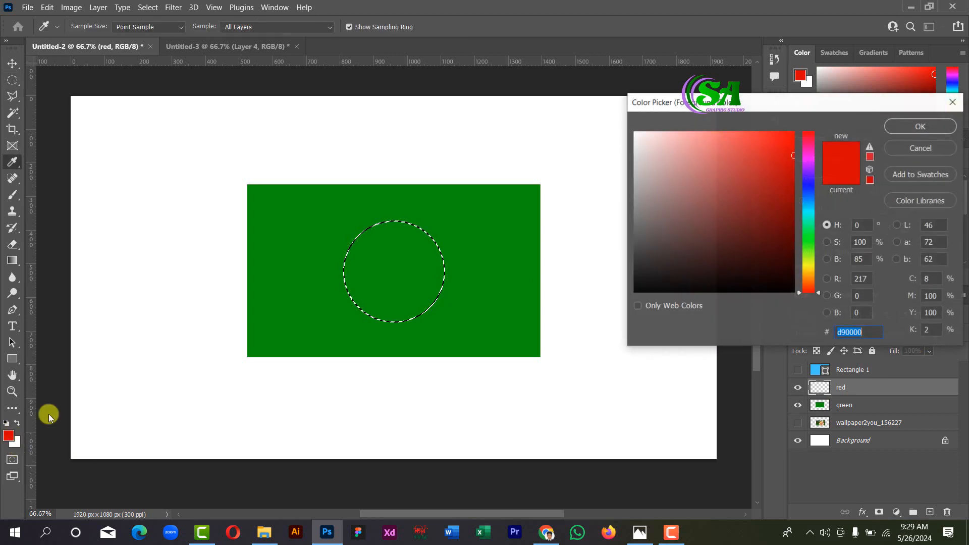
pyautogui.click(796, 151)
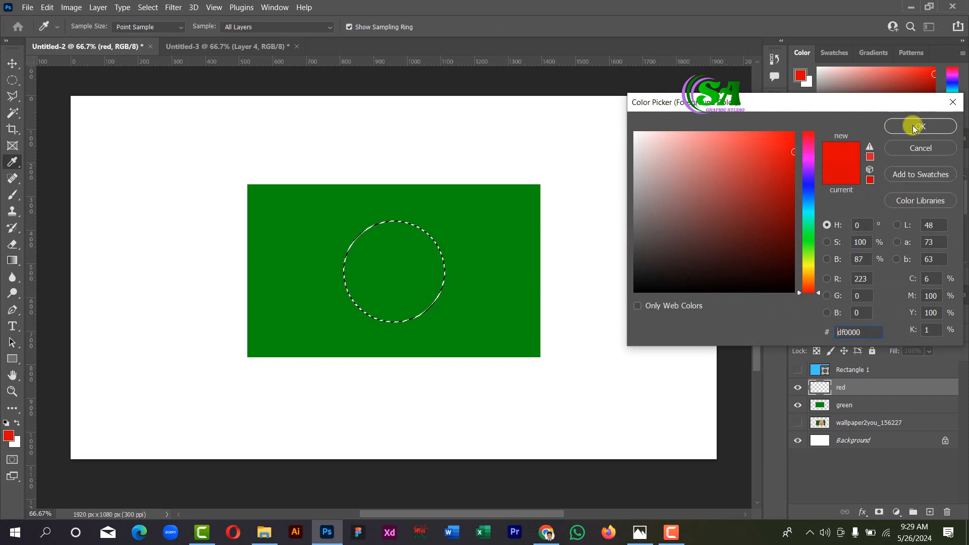
pyautogui.click(948, 125)
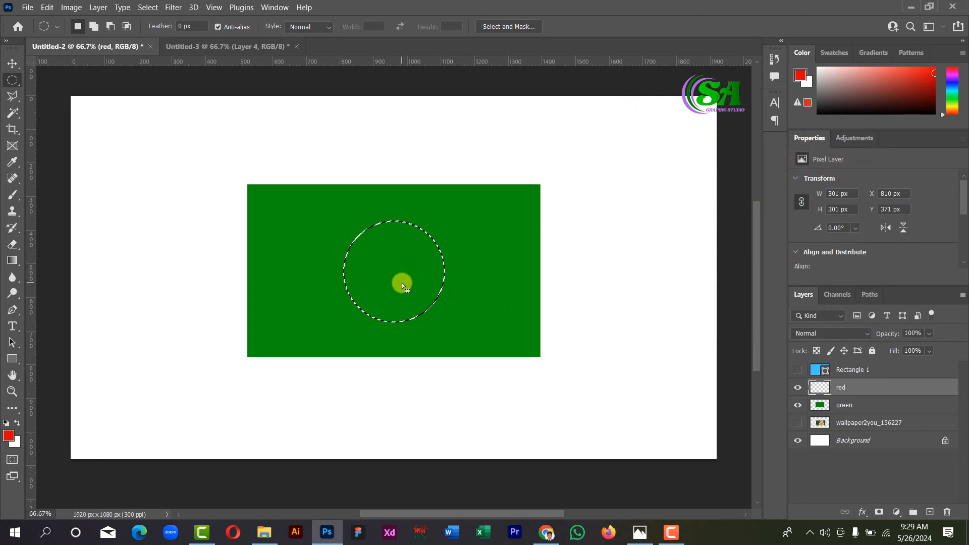
pyautogui.hotkey('alt', 'BackSpace')
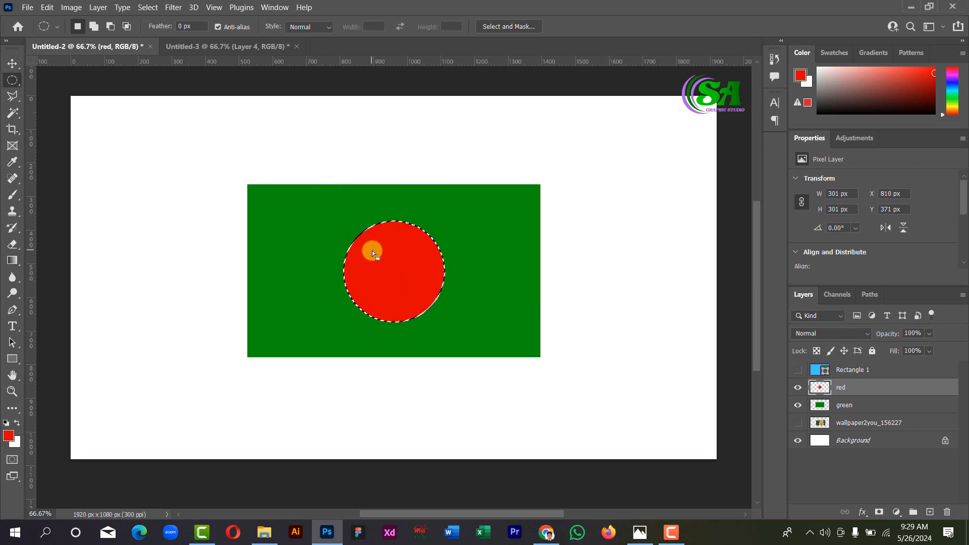
pyautogui.click(372, 253)
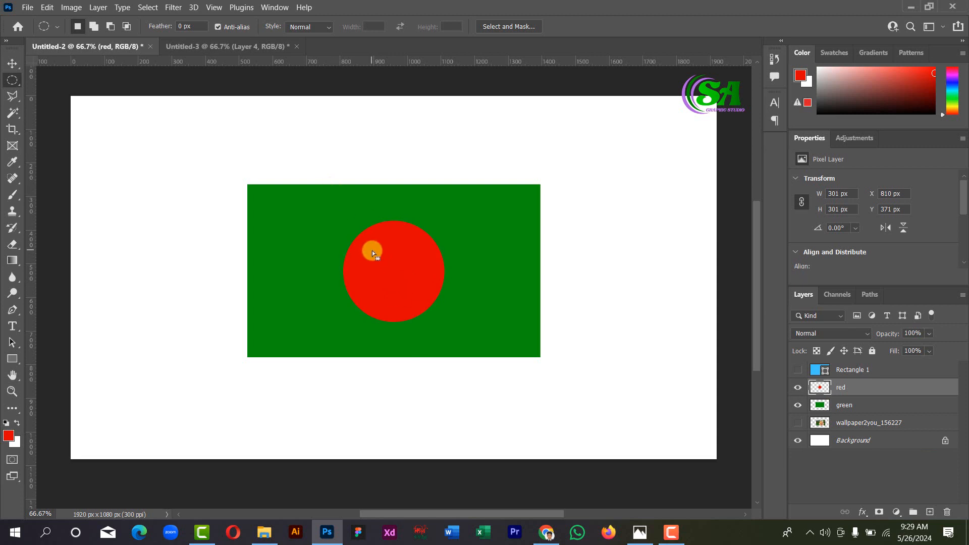
# Examine the red circle's edge up close and its placement on the green rectangle across the whole canvas
pyautogui.click(12, 63)
pyautogui.click(210, 217)
pyautogui.scroll(6, 341, 278)
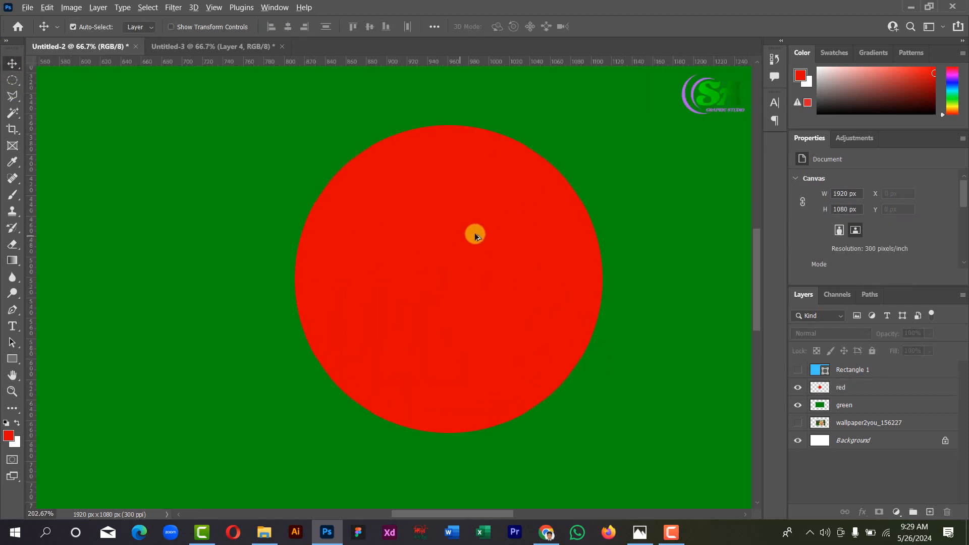
pyautogui.scroll(-6, 485, 228)
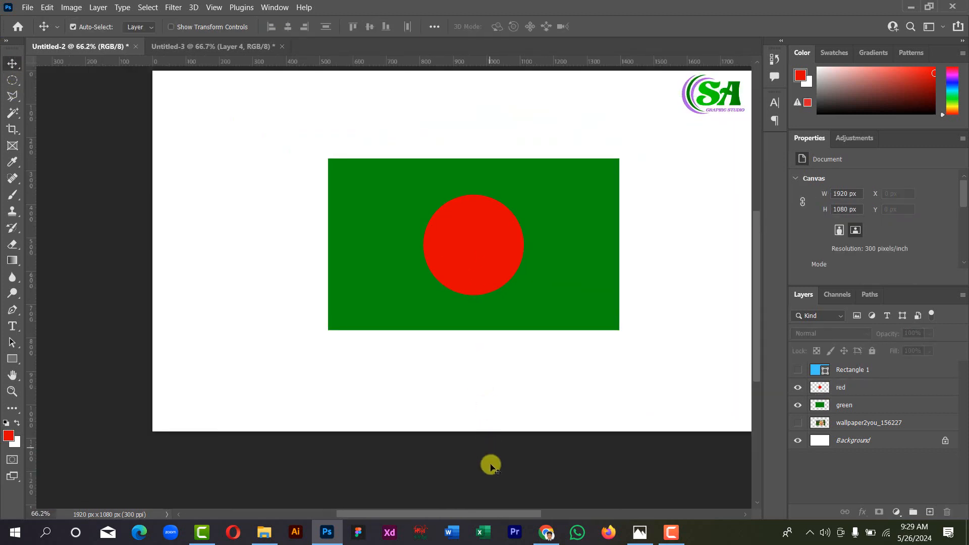
pyautogui.moveTo(495, 516); pyautogui.dragTo(530, 508)
pyautogui.scroll(2, 404, 331)
pyautogui.scroll(-3, 402, 331)
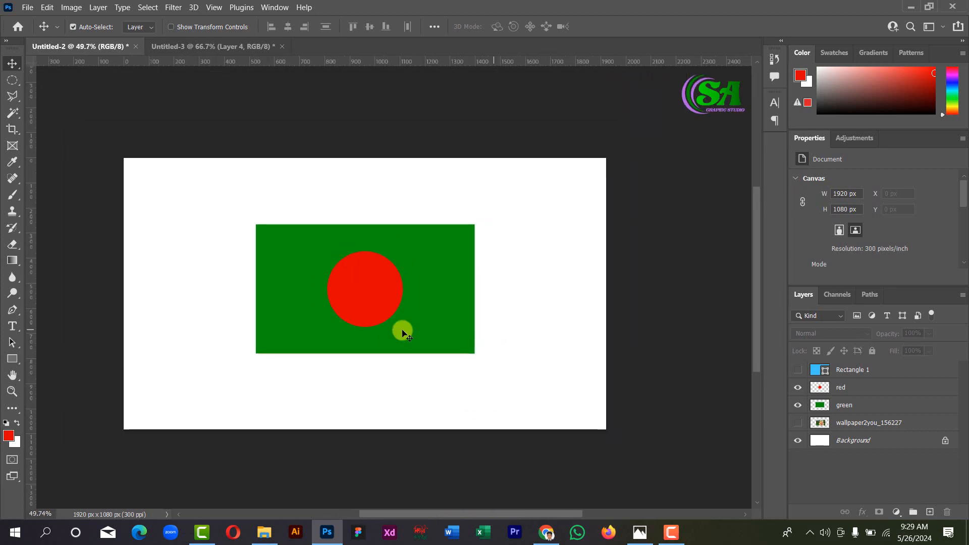
pyautogui.scroll(1, 334, 319)
pyautogui.scroll(-3, 333, 319)
pyautogui.scroll(-1, 309, 260)
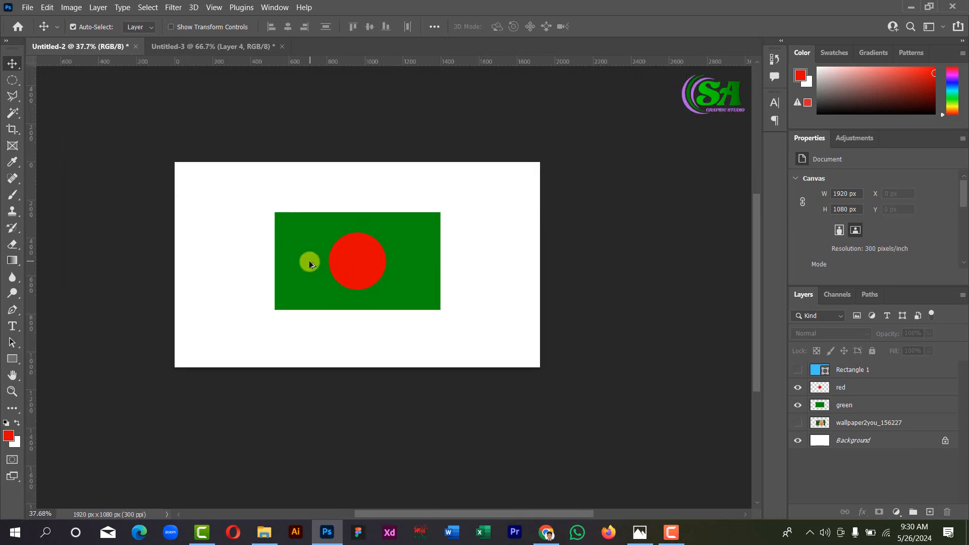
pyautogui.scroll(1, 309, 261)
# Create a new layer directly above the red layer and name it 01
pyautogui.click(845, 390)
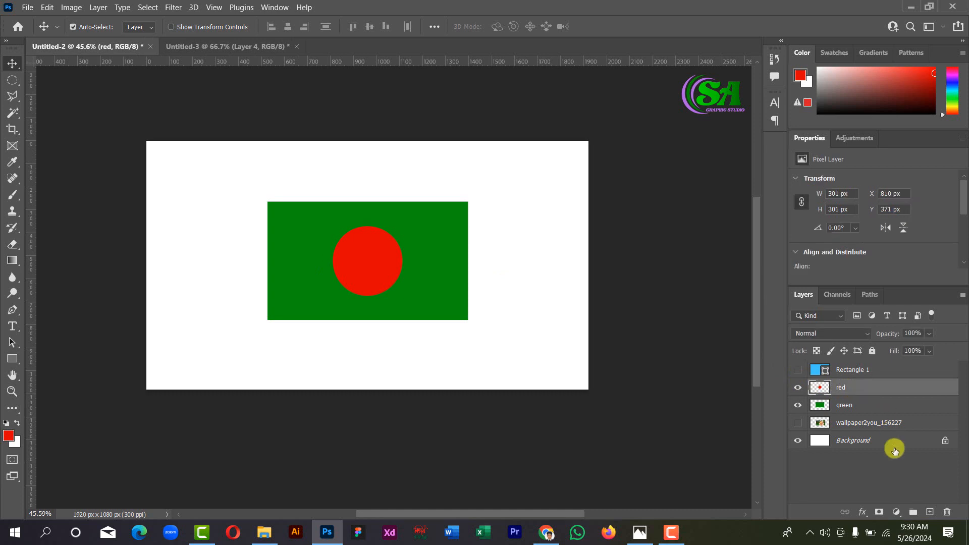
pyautogui.click(932, 512)
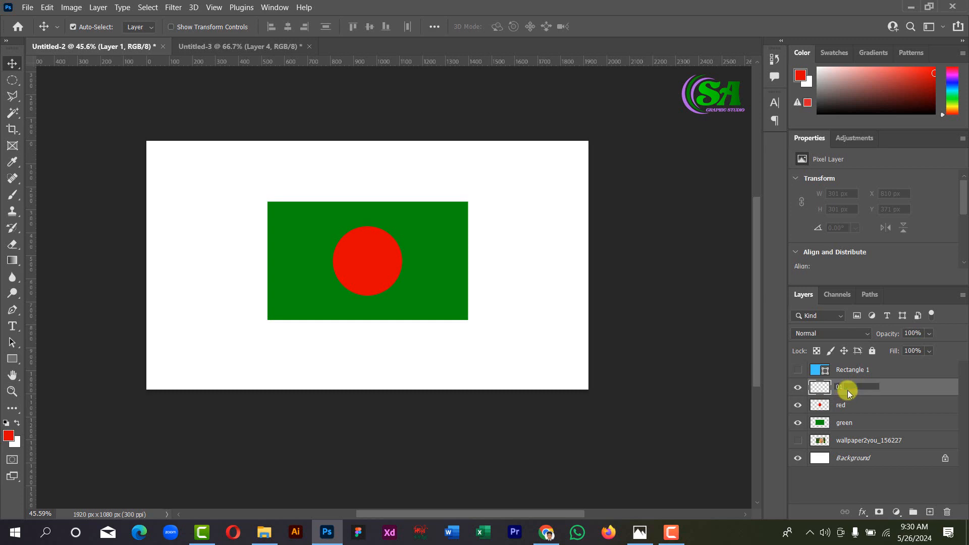
pyautogui.press('Return')
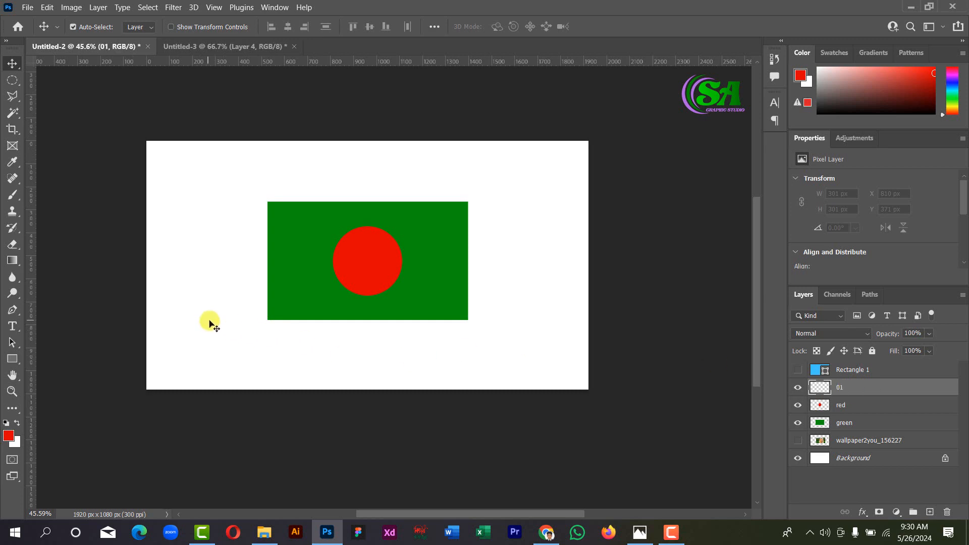
# Try moving the green rectangle on its own, undo the first move, and shift it to about X 549, Y 265 px
pyautogui.moveTo(440, 250)
pyautogui.mouseDown()
pyautogui.moveTo(477, 237)
pyautogui.moveTo(454, 262)
pyautogui.mouseUp()
pyautogui.hotkey('ctrl', 'z')
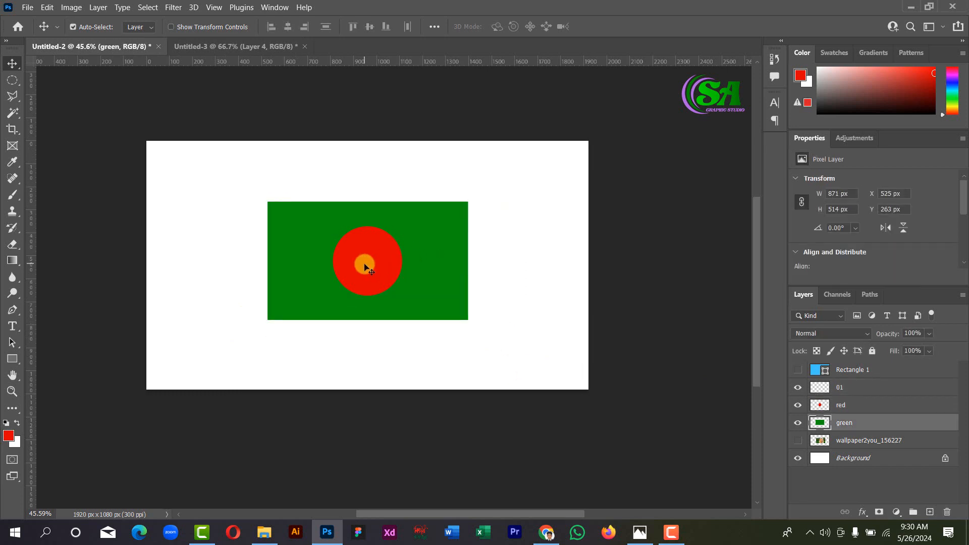
pyautogui.moveTo(290, 222)
pyautogui.mouseDown()
pyautogui.moveTo(370, 234)
pyautogui.moveTo(253, 225)
pyautogui.moveTo(302, 222)
pyautogui.mouseUp()
pyautogui.moveTo(442, 242)
pyautogui.mouseDown()
pyautogui.moveTo(538, 203)
pyautogui.moveTo(415, 249)
pyautogui.moveTo(444, 245)
pyautogui.mouseUp()
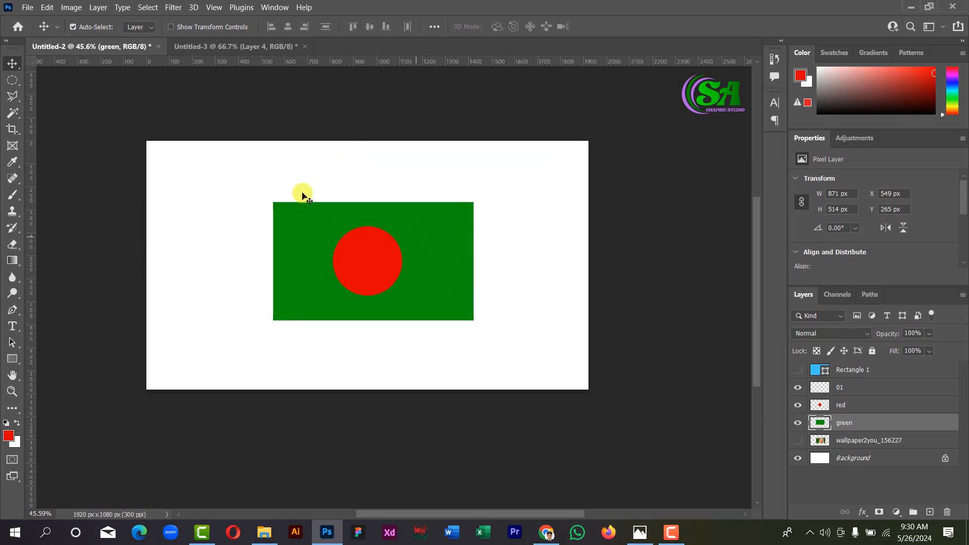
# Select the red circle and green rectangle together, move them to the canvas's upper-left corner, and deselect them
pyautogui.moveTo(199, 179); pyautogui.dragTo(414, 325)
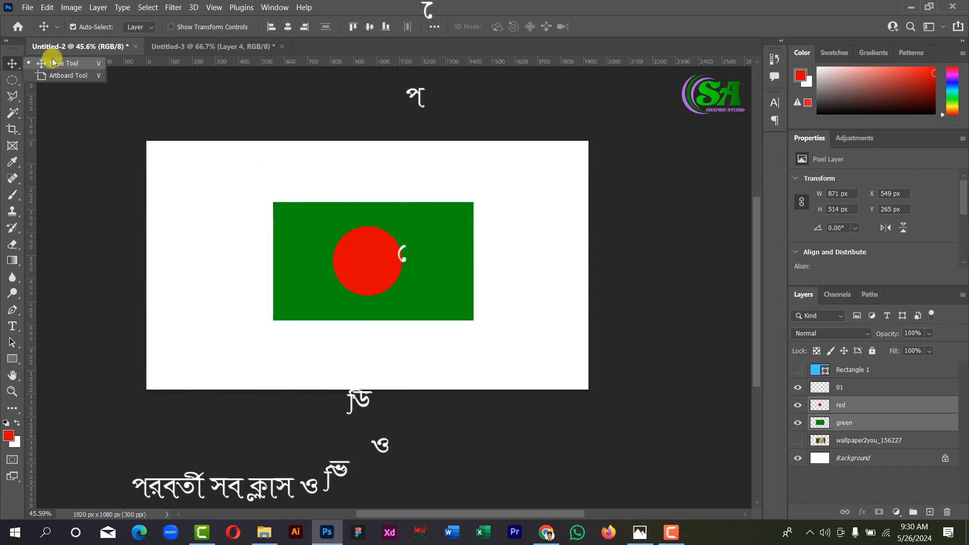
pyautogui.moveTo(244, 168); pyautogui.dragTo(480, 309)
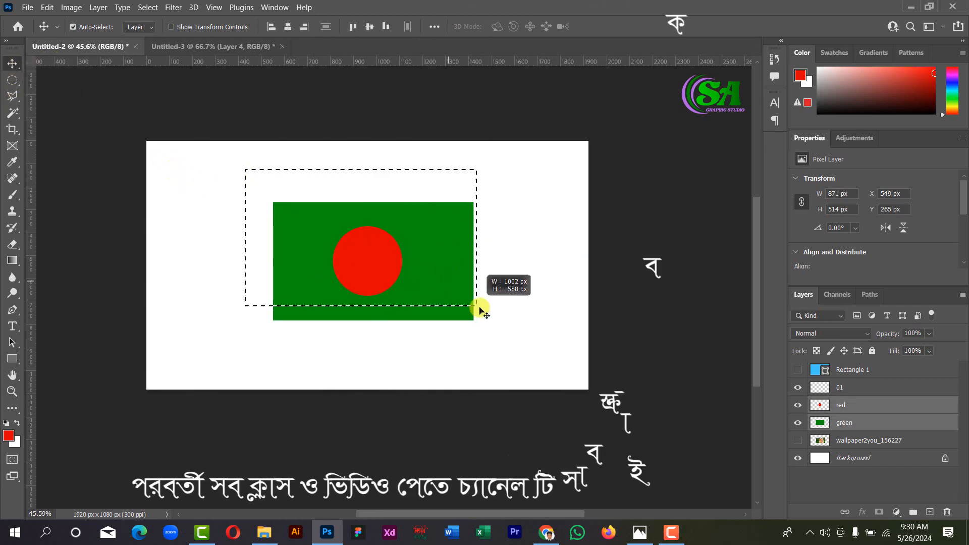
pyautogui.moveTo(492, 273); pyautogui.dragTo(315, 225)
pyautogui.click(438, 298)
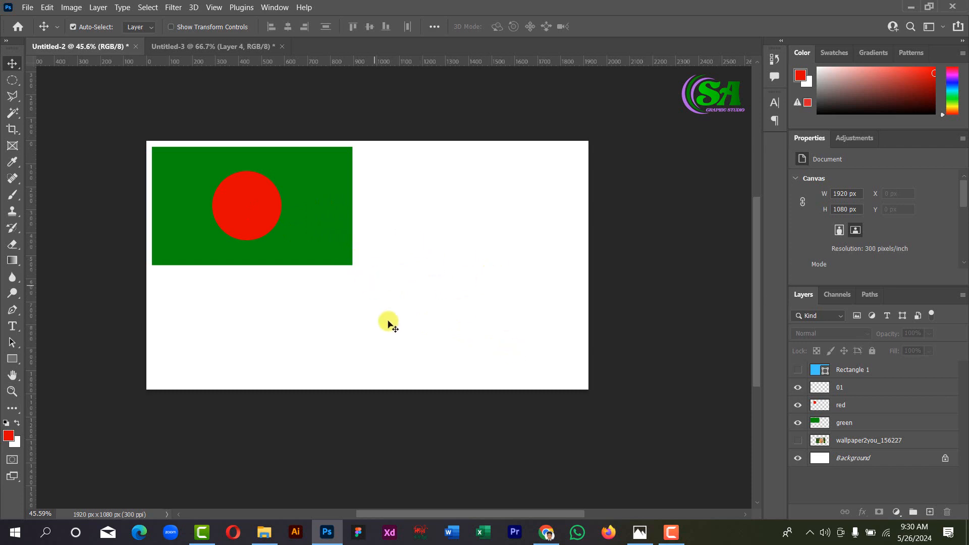
# Move the green rectangle alone away from the circle and back behind it at about X 29, Y 26 px
pyautogui.moveTo(297, 235); pyautogui.dragTo(408, 290)
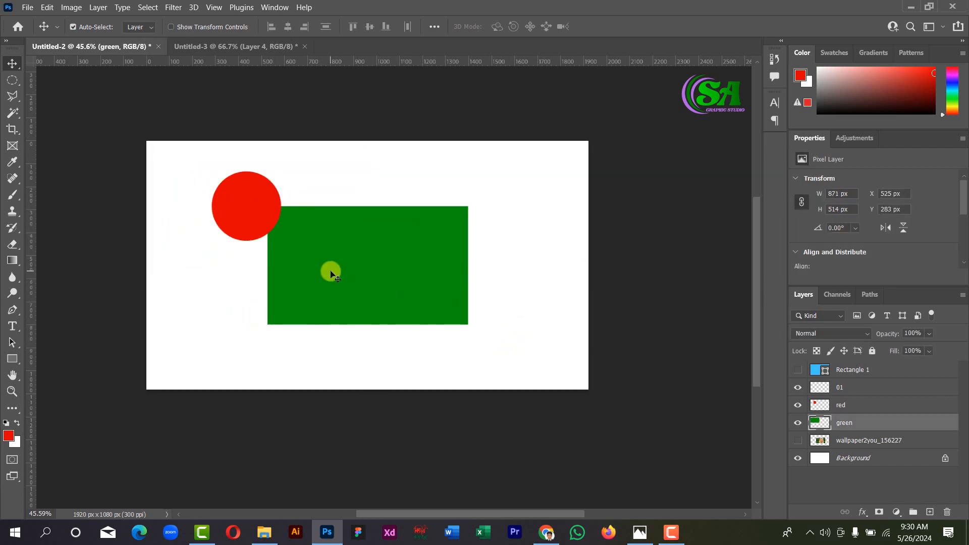
pyautogui.moveTo(323, 267); pyautogui.dragTo(217, 215)
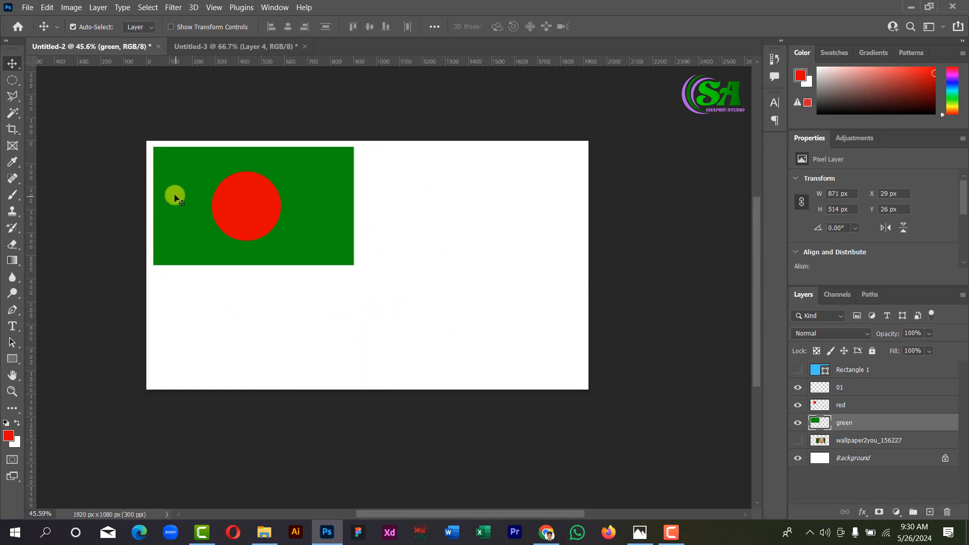
# Select the red and green layers together, move the flag to about X 615, Y 223 px, and center the circle on the rectangle
pyautogui.moveTo(13, 63); pyautogui.dragTo(34, 63)
pyautogui.moveTo(381, 292); pyautogui.dragTo(222, 176)
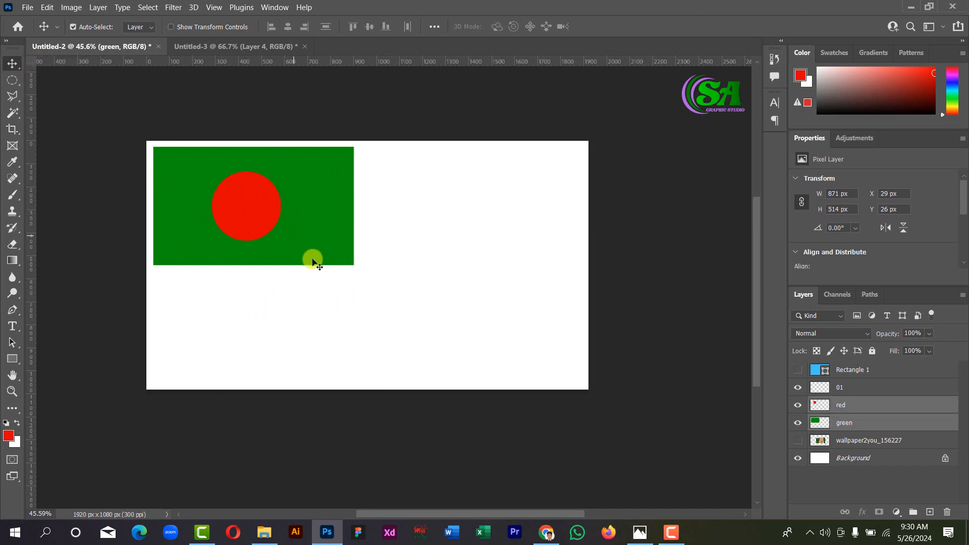
pyautogui.click(339, 295)
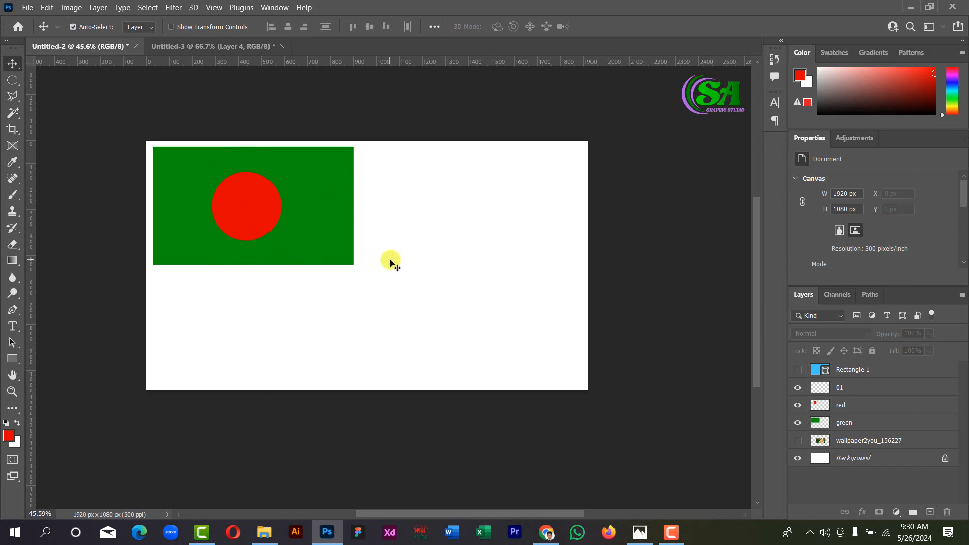
pyautogui.moveTo(390, 288); pyautogui.dragTo(224, 203)
pyautogui.moveTo(277, 222); pyautogui.dragTo(407, 266)
pyautogui.moveTo(387, 230); pyautogui.dragTo(392, 256)
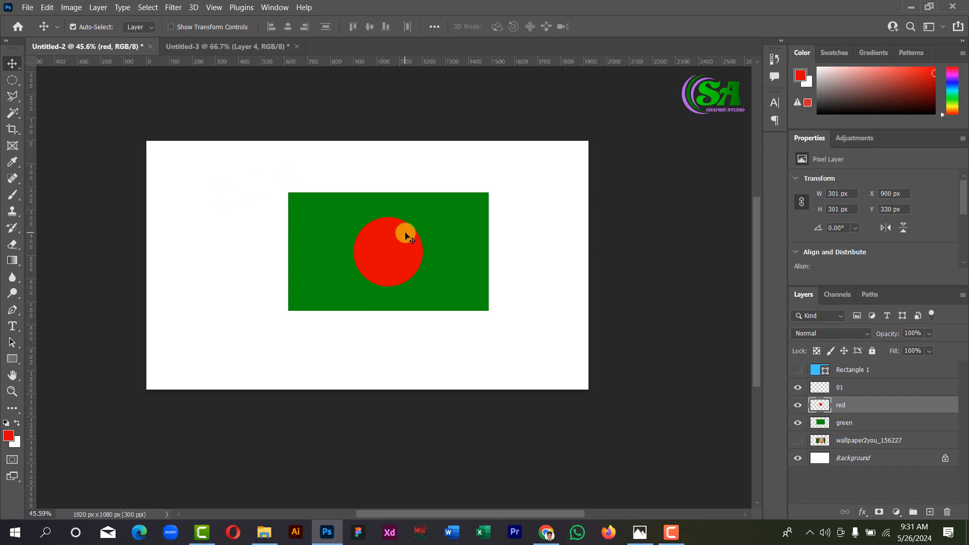
# Select the red circle and green rectangle together and align their horizontal centers
pyautogui.moveTo(402, 233); pyautogui.dragTo(404, 236)
pyautogui.moveTo(276, 181); pyautogui.dragTo(429, 329)
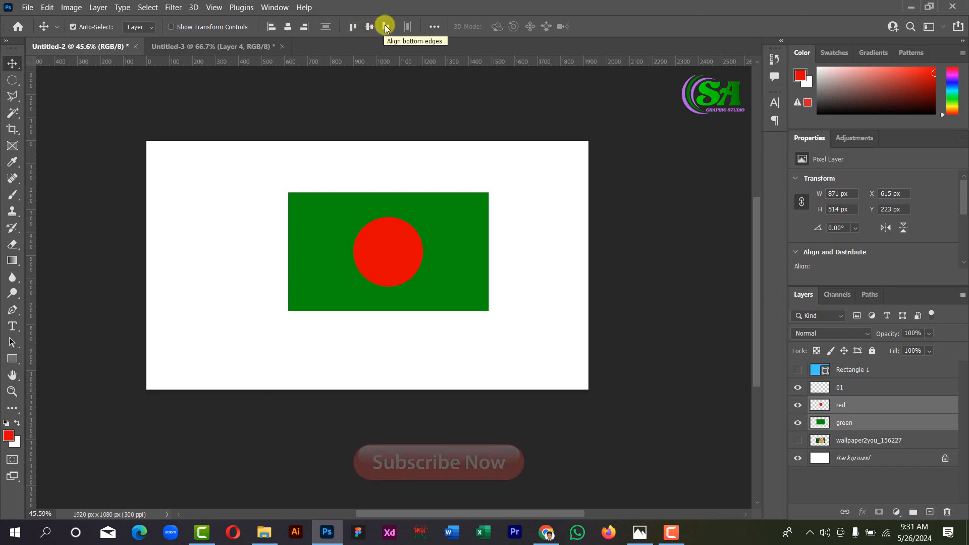
pyautogui.click(288, 27)
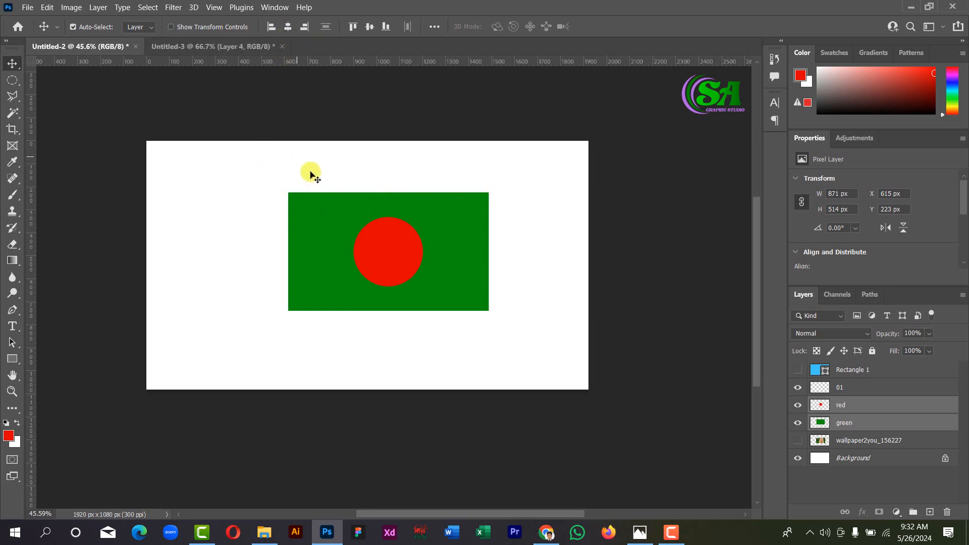
# Select both flag layers and move them together to about X 701, Y 143 px
pyautogui.moveTo(297, 157); pyautogui.dragTo(458, 327)
pyautogui.moveTo(253, 168); pyautogui.dragTo(535, 321)
pyautogui.moveTo(340, 268)
pyautogui.mouseDown()
pyautogui.moveTo(356, 261)
pyautogui.moveTo(349, 257)
pyautogui.mouseUp()
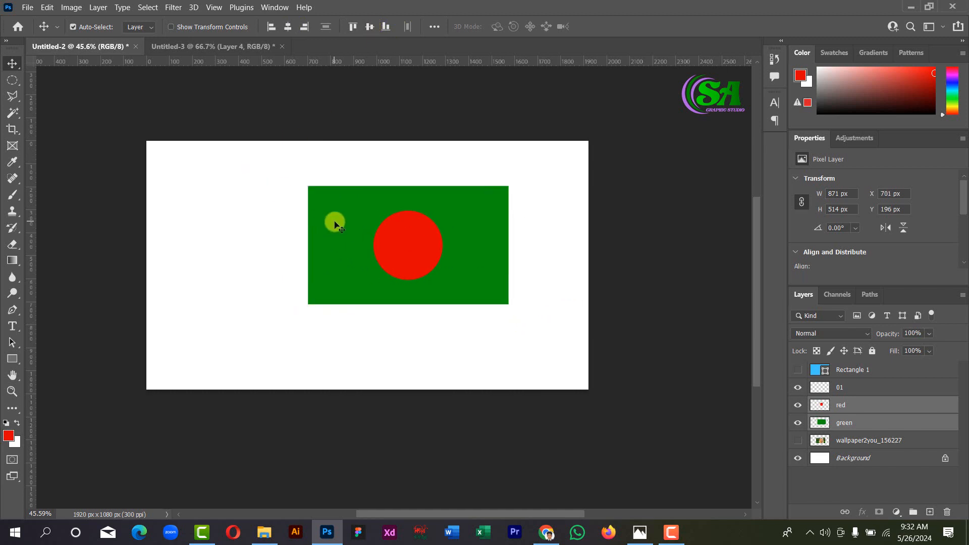
pyautogui.moveTo(335, 222); pyautogui.dragTo(334, 208)
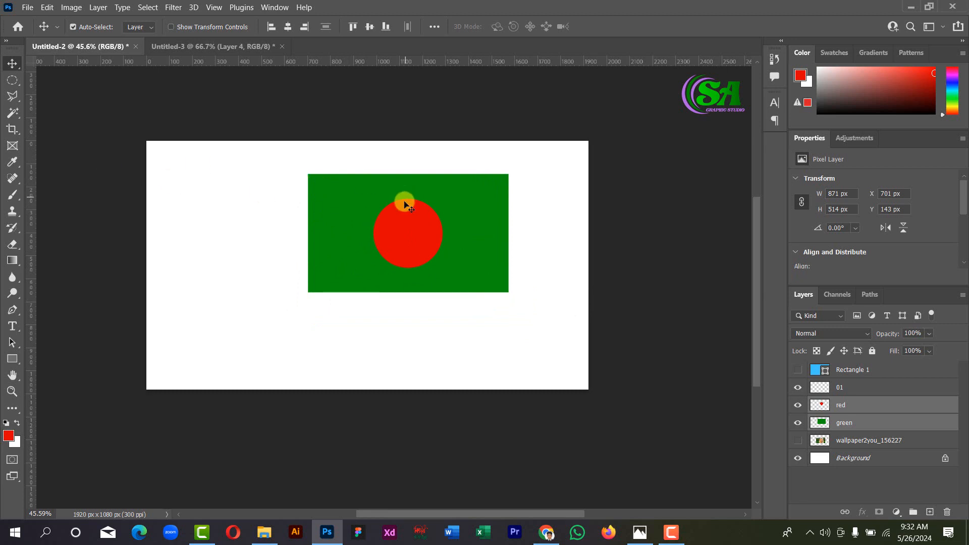
# Scale the red and green layers together to about 90% with Free Transform, making the flag about 786 by 464 px
pyautogui.moveTo(264, 165); pyautogui.dragTo(472, 266)
pyautogui.hotkey('ctrl', 't')
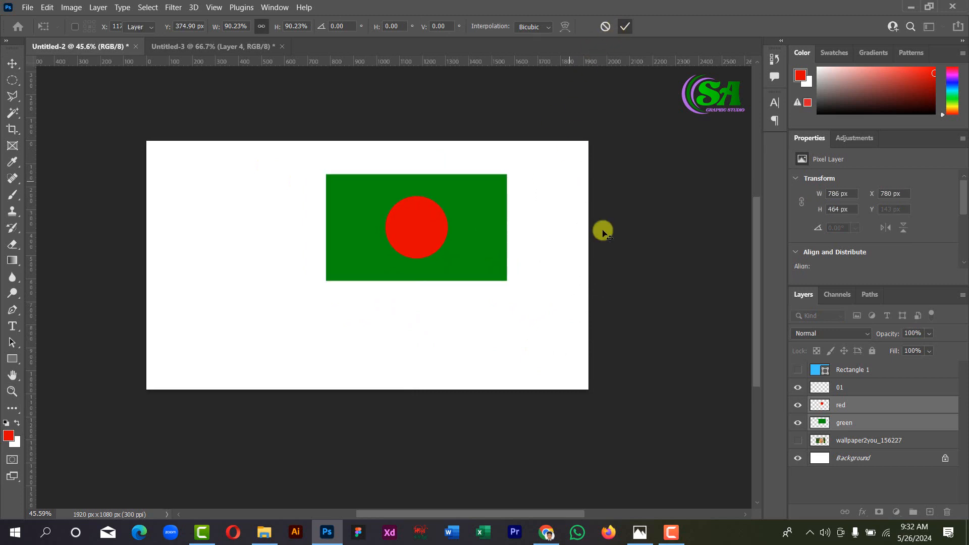
pyautogui.press('Return')
# On layer 01, draw a narrow vertical rectangular selection about 75 by 895 px along the flag's left edge for a pole
pyautogui.click(858, 392)
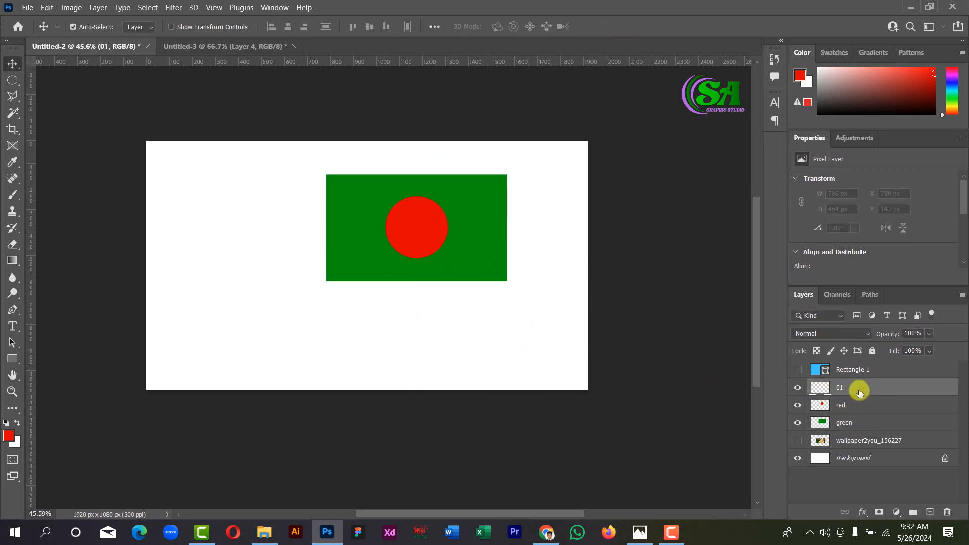
pyautogui.click(13, 79)
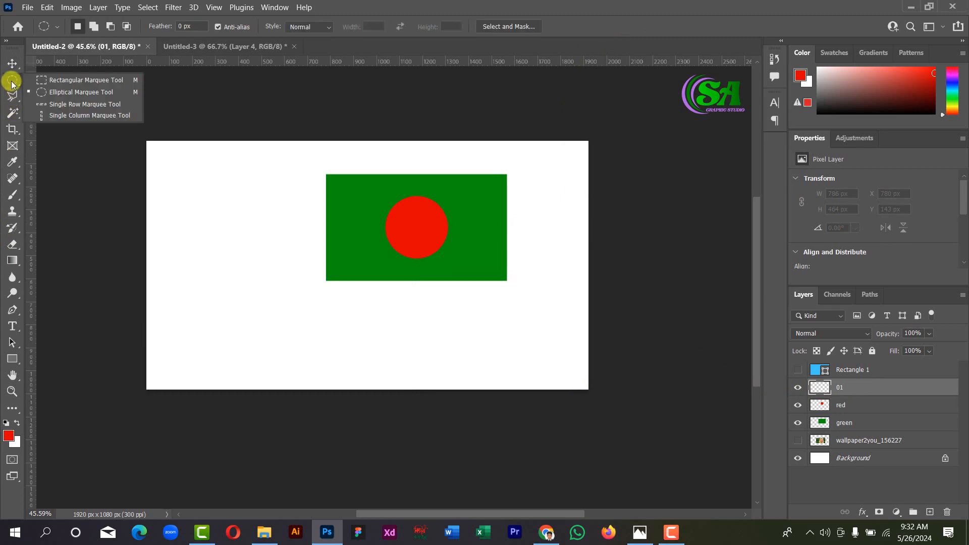
pyautogui.click(74, 81)
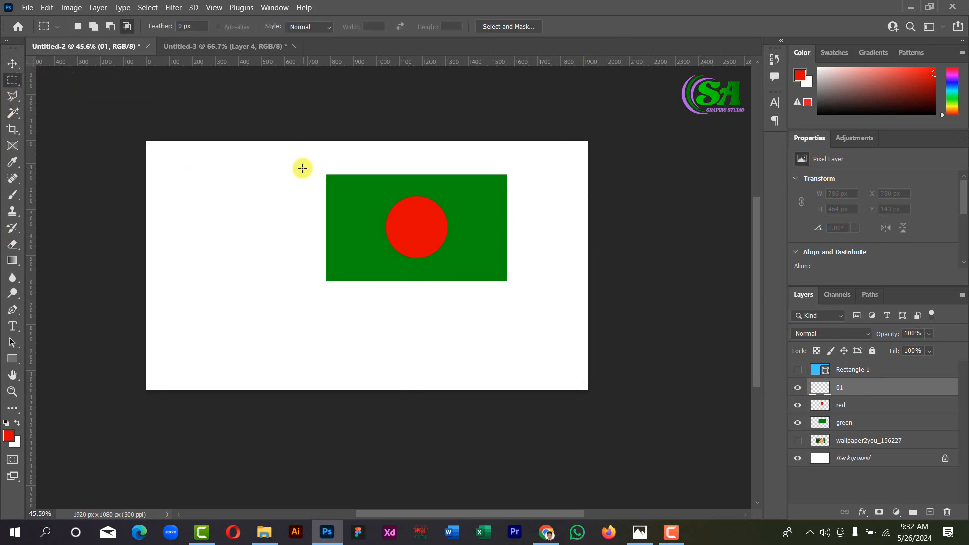
pyautogui.moveTo(300, 166); pyautogui.dragTo(328, 366)
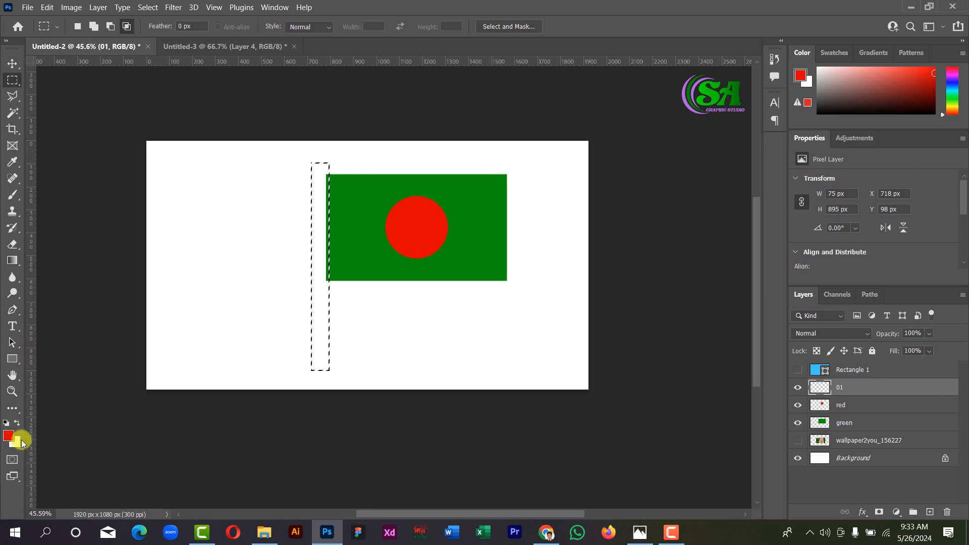
# Set the foreground color to gray 909090, fill the pole selection on layer 01 with it, and deselect
pyautogui.click(9, 435)
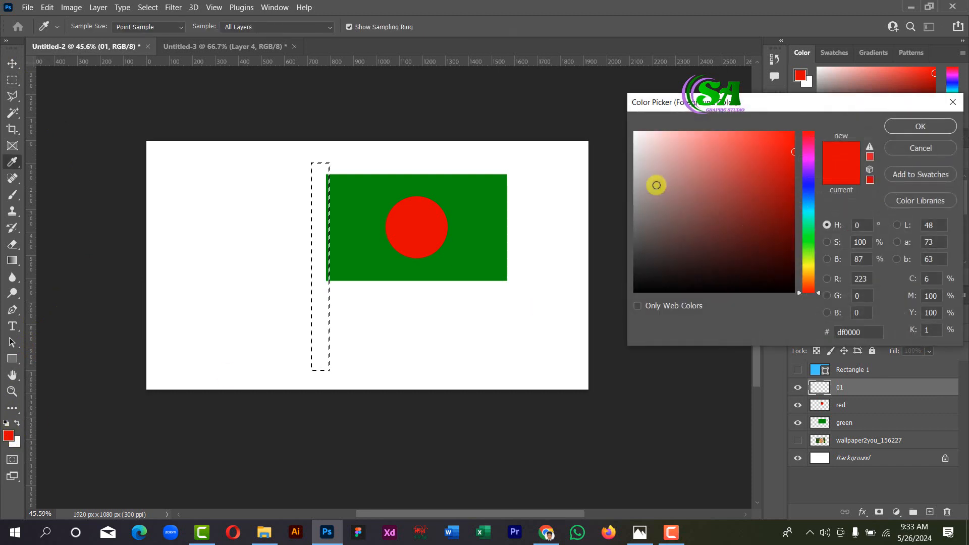
pyautogui.moveTo(656, 185); pyautogui.dragTo(632, 202)
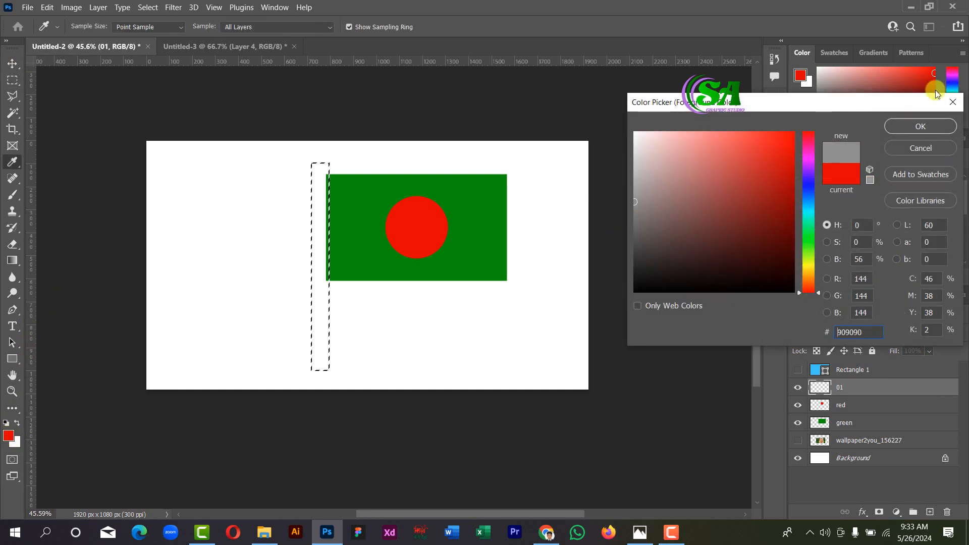
pyautogui.click(902, 132)
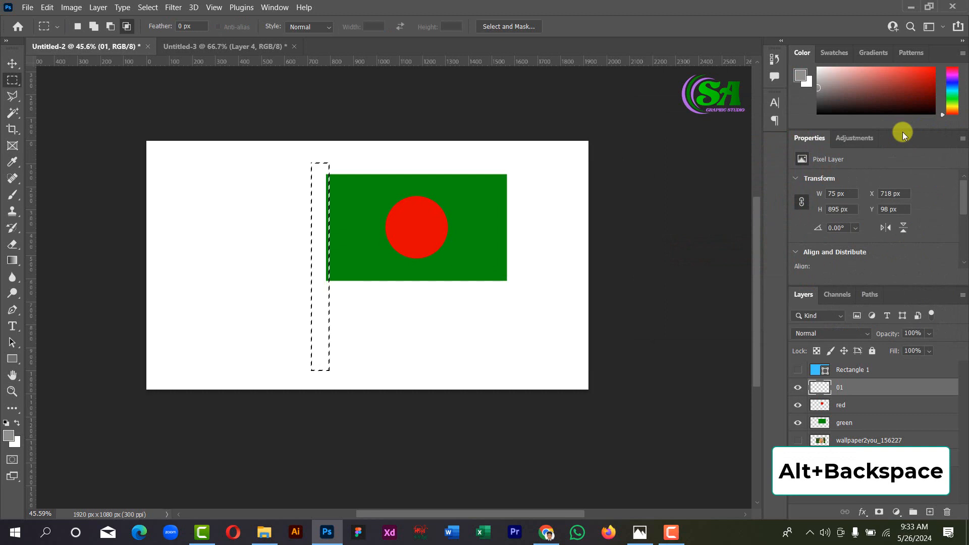
pyautogui.hotkey('alt', 'BackSpace')
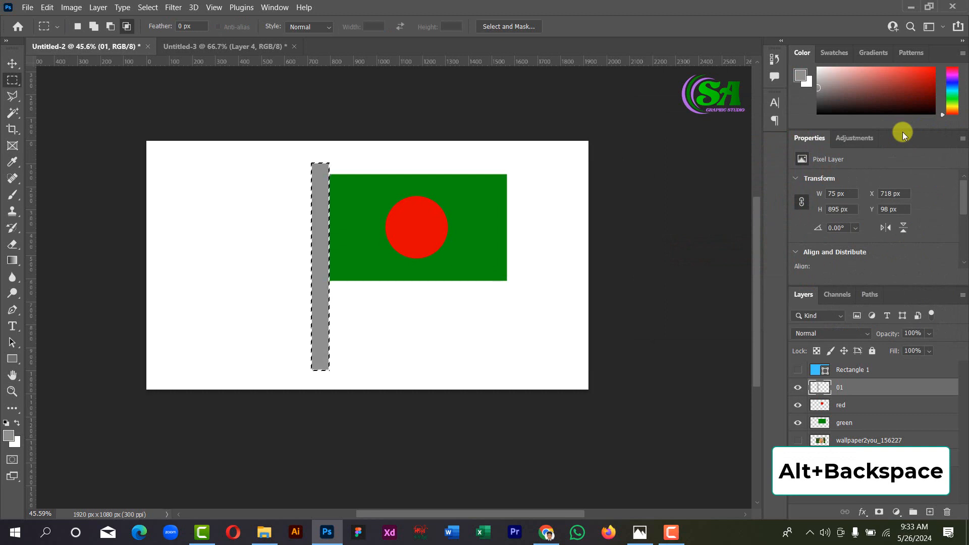
pyautogui.hotkey('ctrl', 'd')
# Start Free Transform on the gray pole, try resizing it proportionally from its right side, and undo each resize
pyautogui.click(13, 63)
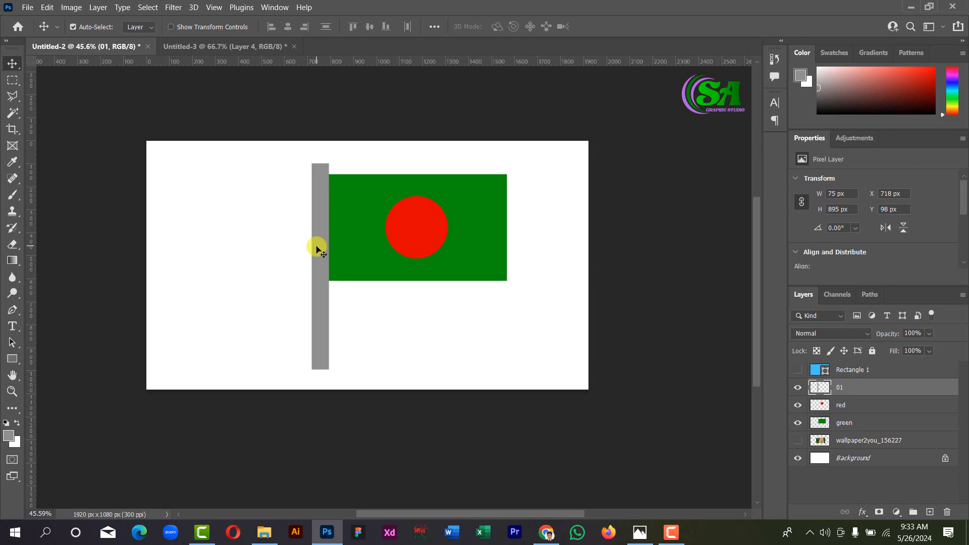
pyautogui.press('ctrl')
pyautogui.hotkey('ctrl', 't')
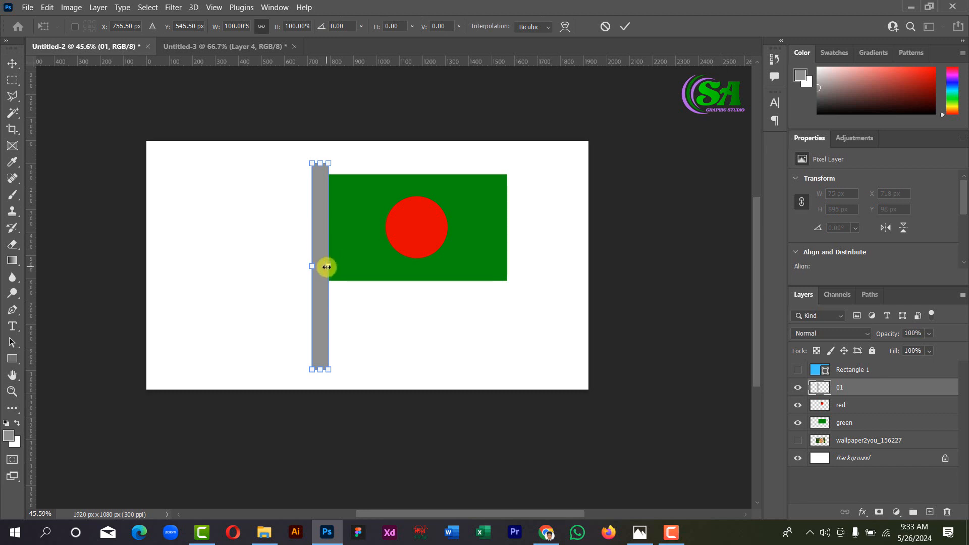
pyautogui.moveTo(327, 266); pyautogui.dragTo(296, 328)
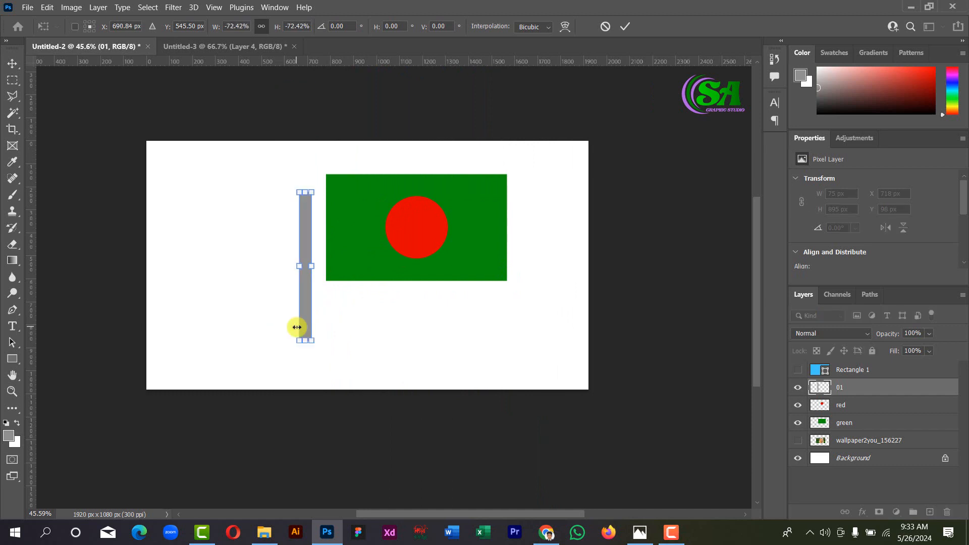
pyautogui.hotkey('ctrl', 'z')
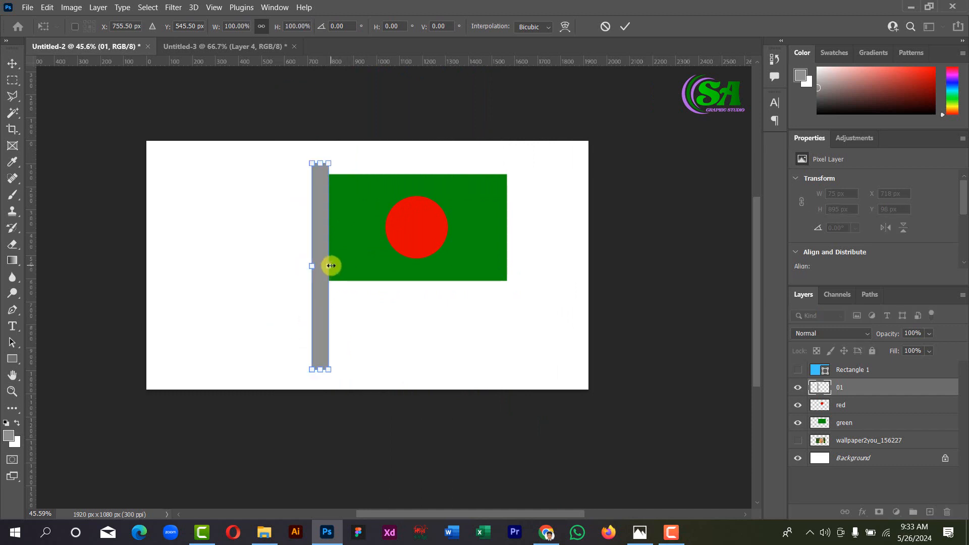
pyautogui.moveTo(330, 265); pyautogui.dragTo(342, 271)
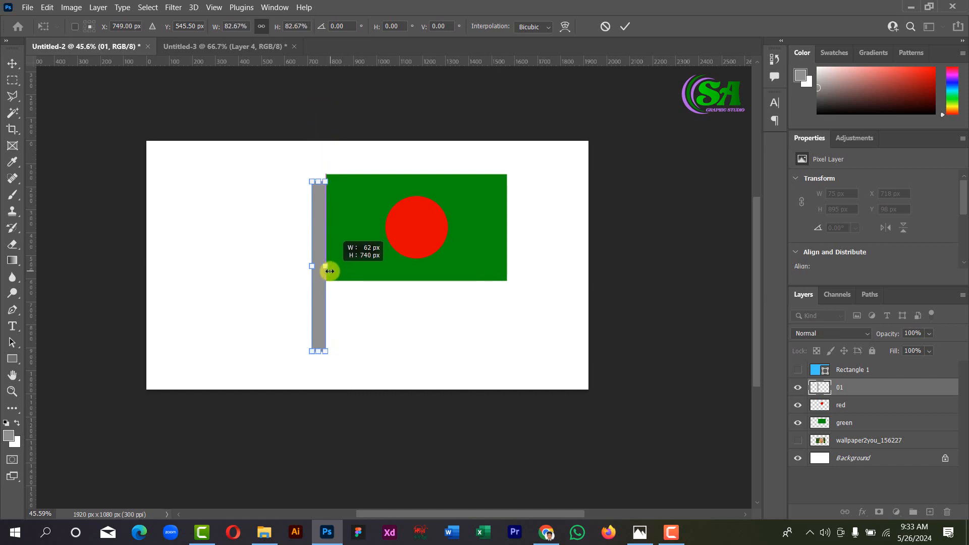
pyautogui.moveTo(329, 271); pyautogui.dragTo(325, 265)
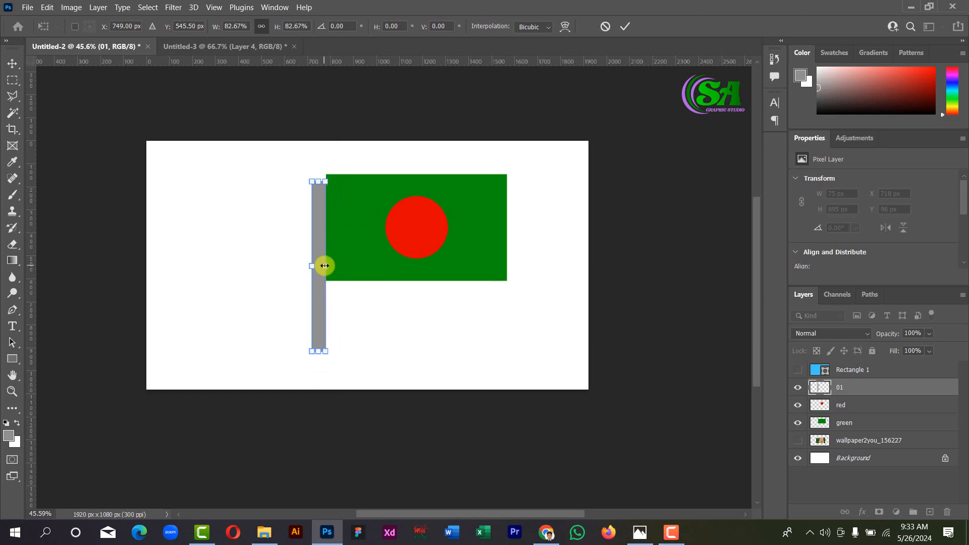
pyautogui.hotkey('ctrl', 'z')
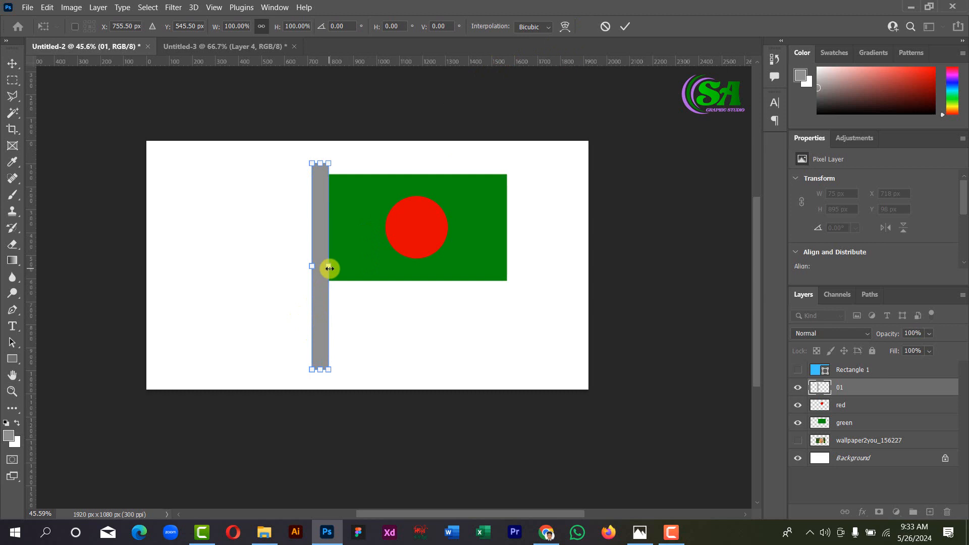
# Resize the gray pole to about 40 by 850 px, place it against the flag's left edge with their tops level, and apply the transform
pyautogui.moveTo(329, 266); pyautogui.dragTo(235, 279)
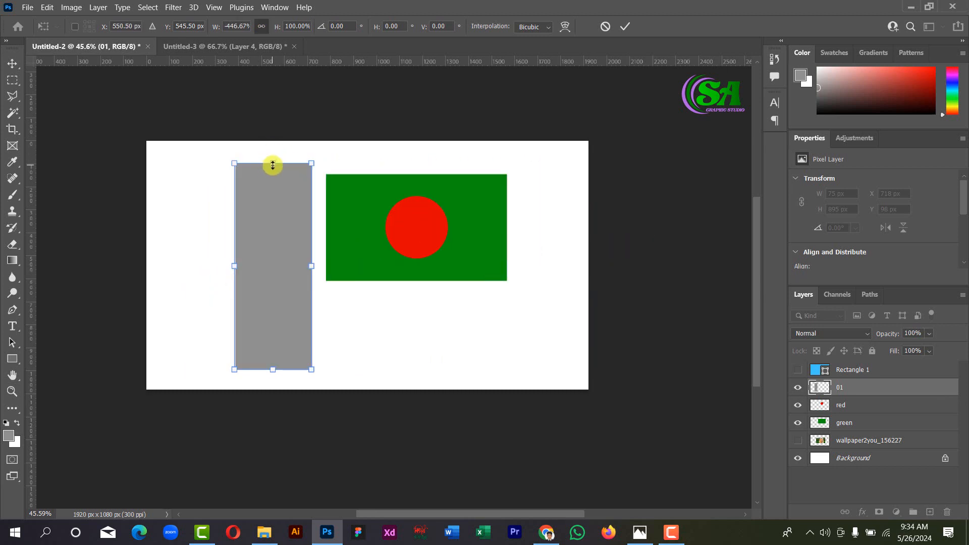
pyautogui.moveTo(273, 164)
pyautogui.mouseDown()
pyautogui.moveTo(275, 145)
pyautogui.moveTo(268, 197)
pyautogui.moveTo(274, 182)
pyautogui.mouseUp()
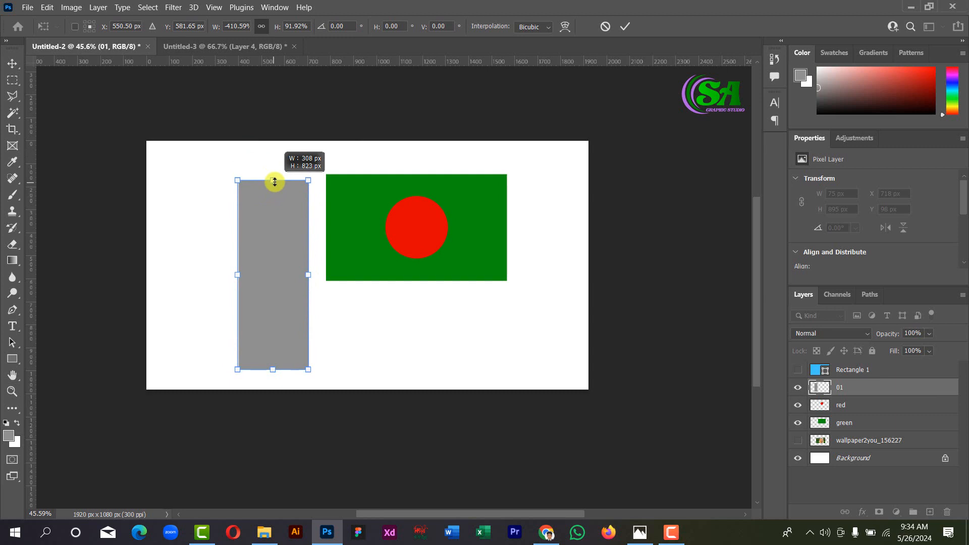
pyautogui.moveTo(275, 181); pyautogui.dragTo(298, 179)
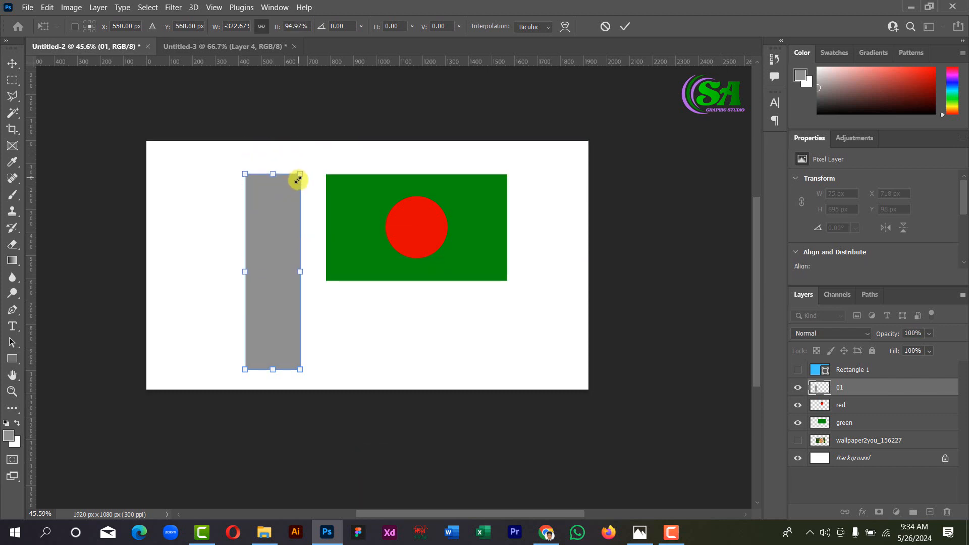
pyautogui.moveTo(268, 264); pyautogui.dragTo(296, 261)
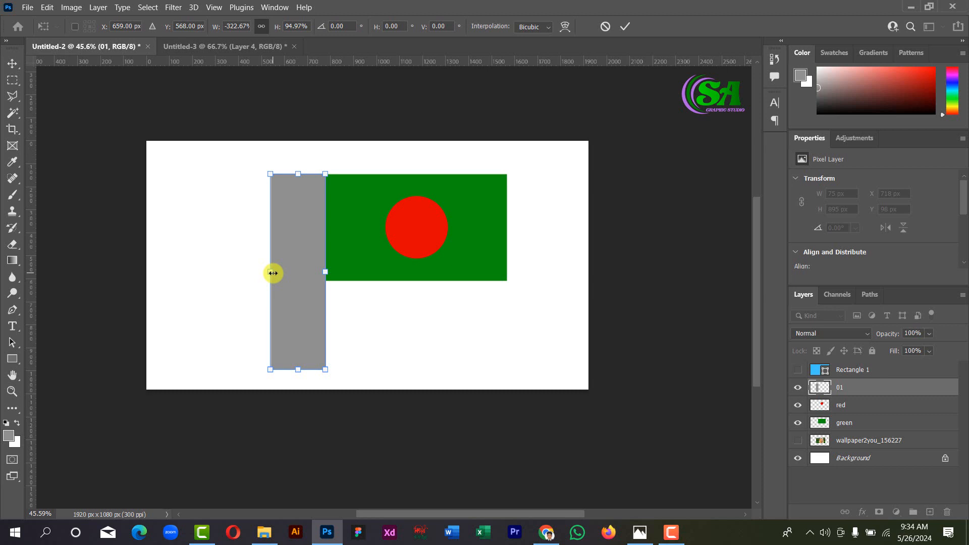
pyautogui.moveTo(273, 273); pyautogui.dragTo(319, 274)
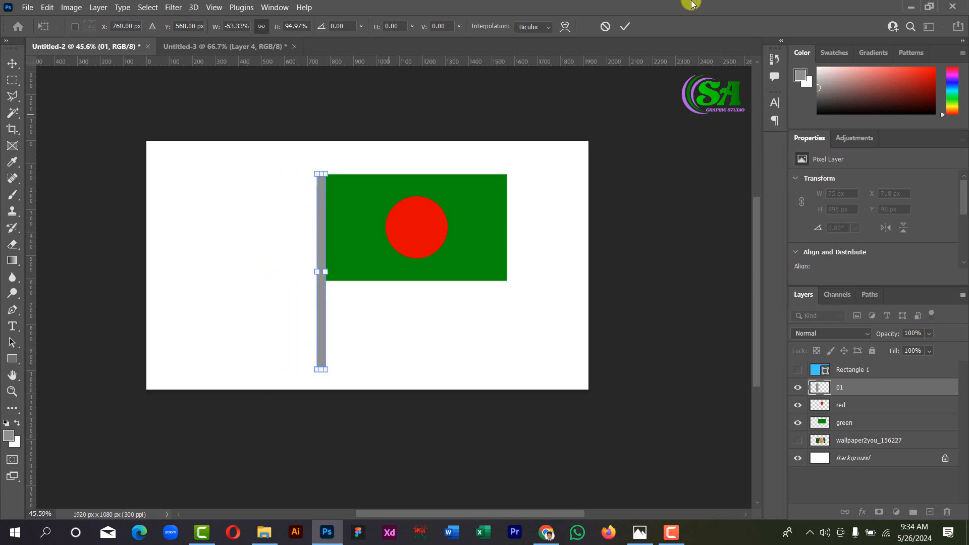
pyautogui.click(626, 24)
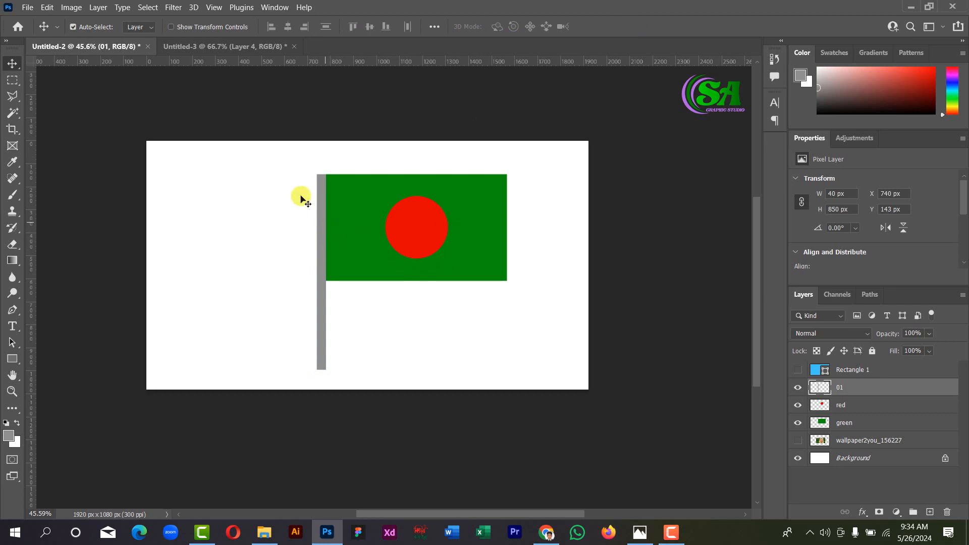
# Select the red and green layers together, shift them left to X 760 px so they overlap the pole, and deselect the layers
pyautogui.moveTo(343, 158); pyautogui.dragTo(493, 303)
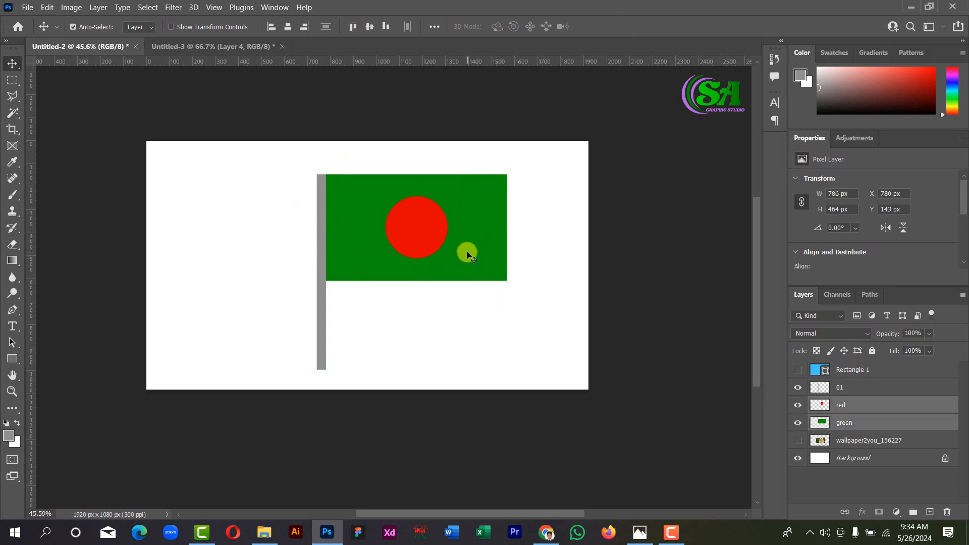
pyautogui.moveTo(467, 253); pyautogui.dragTo(462, 254)
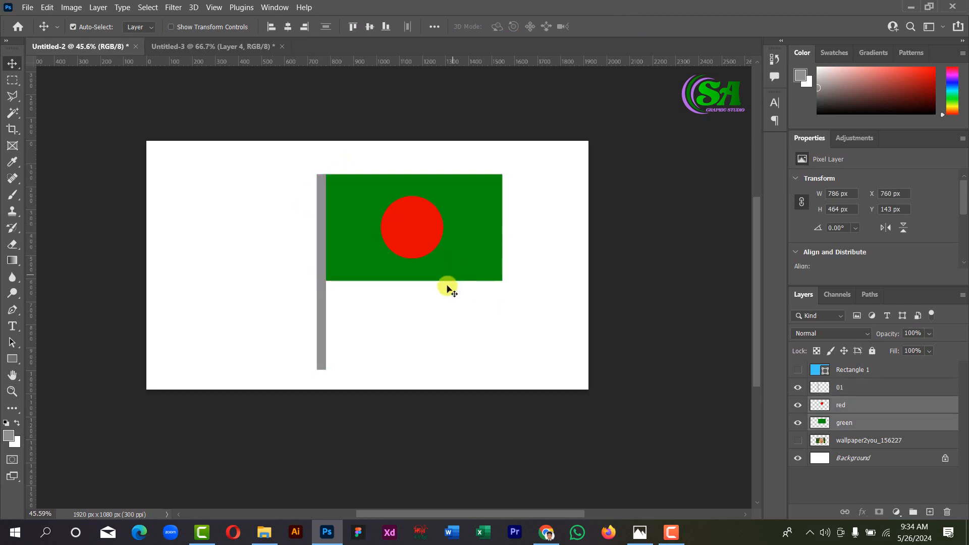
pyautogui.click(381, 314)
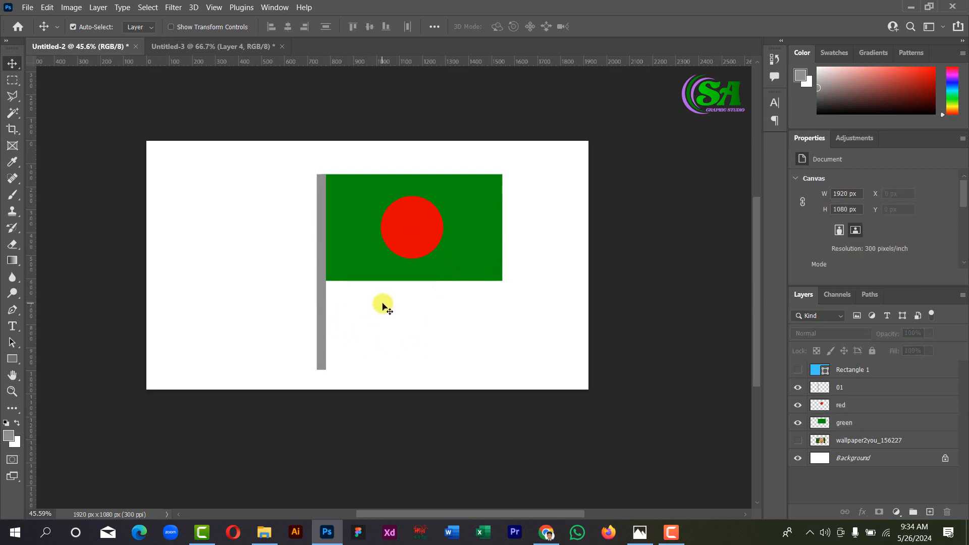
# Move the gray pole straight up to Y 101 px so it extends above the flag's top edge
pyautogui.scroll(-3, 382, 304)
pyautogui.scroll(5, 382, 305)
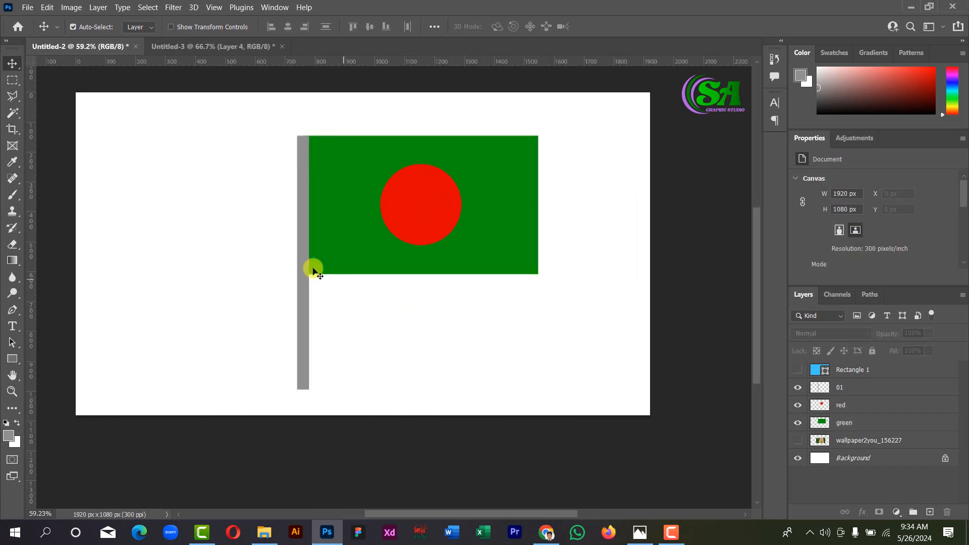
pyautogui.click(303, 234)
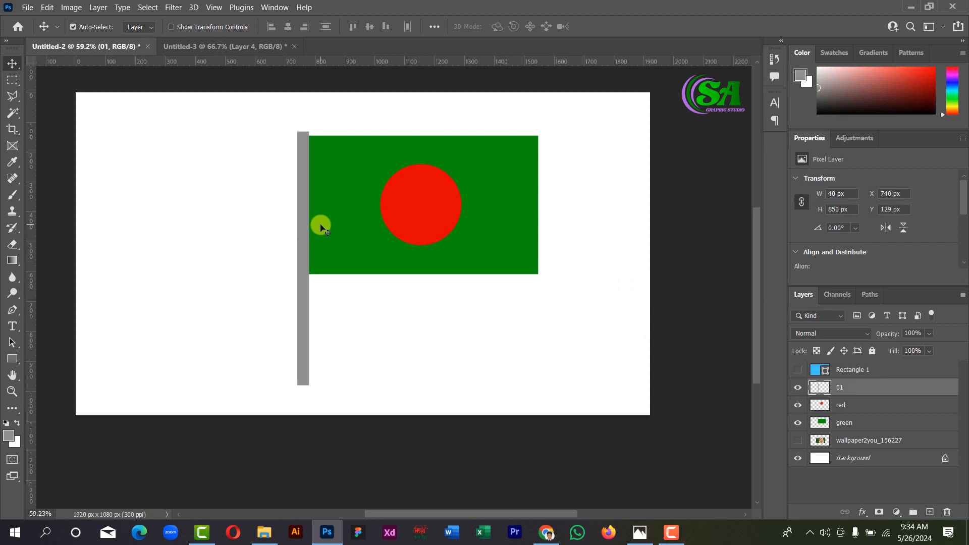
pyautogui.moveTo(321, 228); pyautogui.dragTo(321, 224)
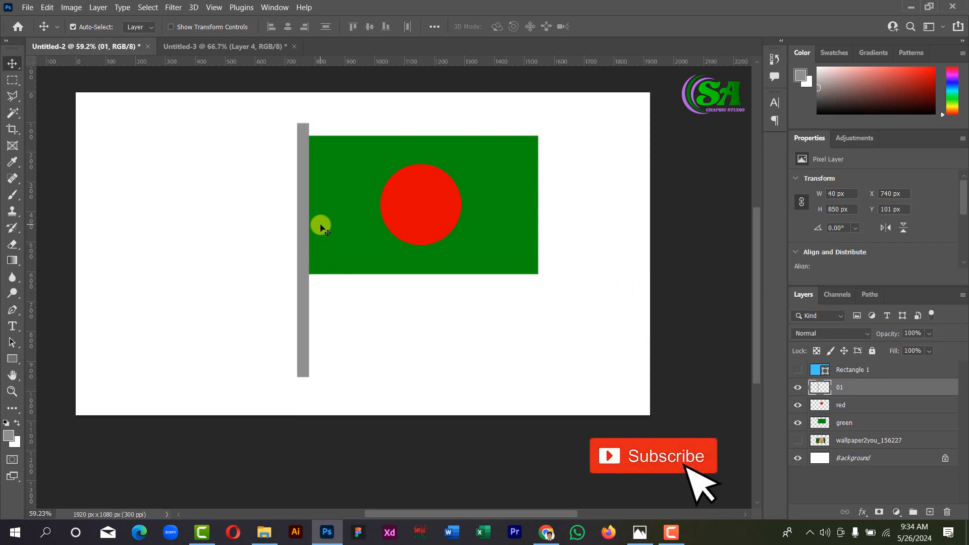
pyautogui.scroll(-2, 368, 202)
pyautogui.scroll(2, 525, 243)
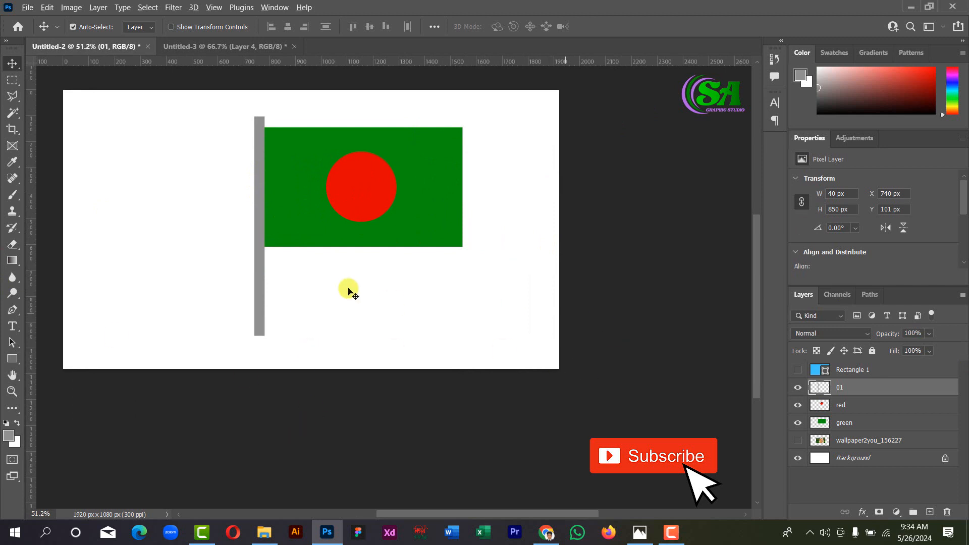
# Select layers 01, red and green together and move the whole flag toward the canvas's upper-left corner, to about X 154, Y 55 px
pyautogui.click(393, 251)
pyautogui.moveTo(511, 513); pyautogui.dragTo(454, 476)
pyautogui.moveTo(316, 169); pyautogui.dragTo(533, 350)
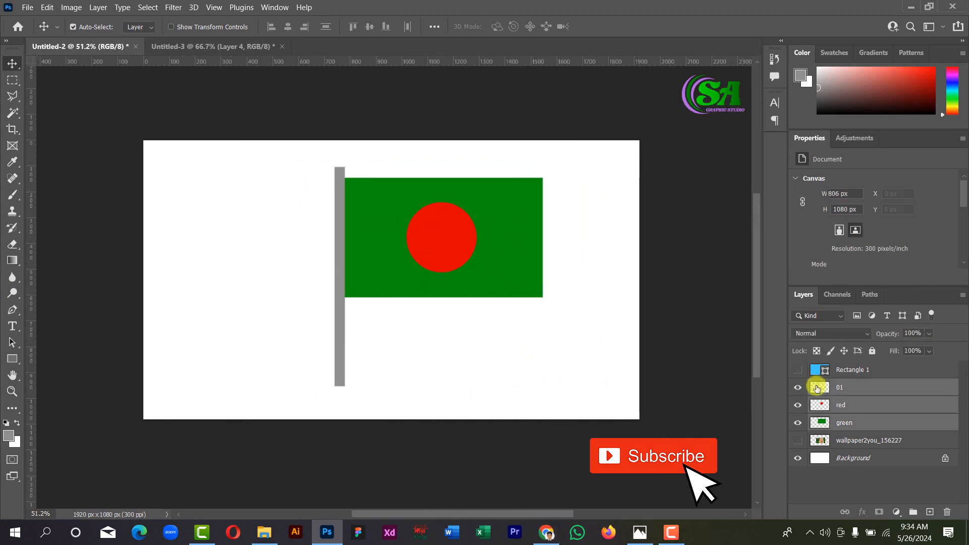
pyautogui.click(673, 378)
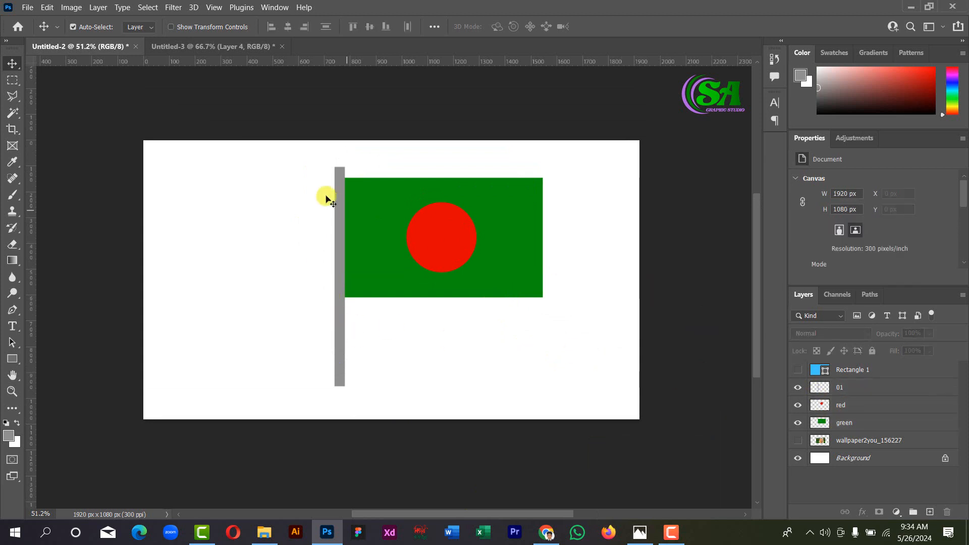
pyautogui.moveTo(303, 163); pyautogui.dragTo(515, 358)
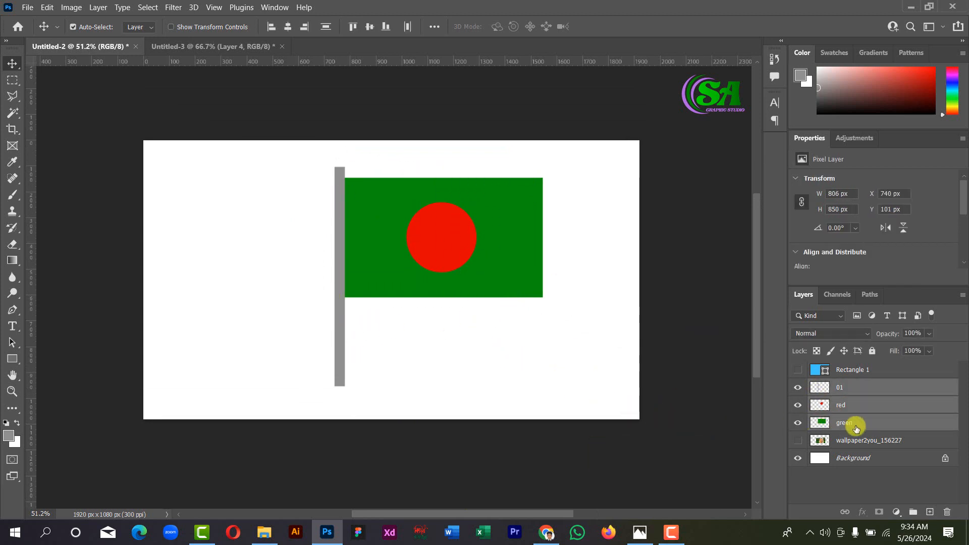
pyautogui.moveTo(321, 167); pyautogui.dragTo(505, 329)
pyautogui.moveTo(462, 257); pyautogui.dragTo(308, 242)
# Scale the three flag layers together to about 48.83% with Free Transform and place them at about X 72, Y 51 px
pyautogui.hotkey('ctrl', 't')
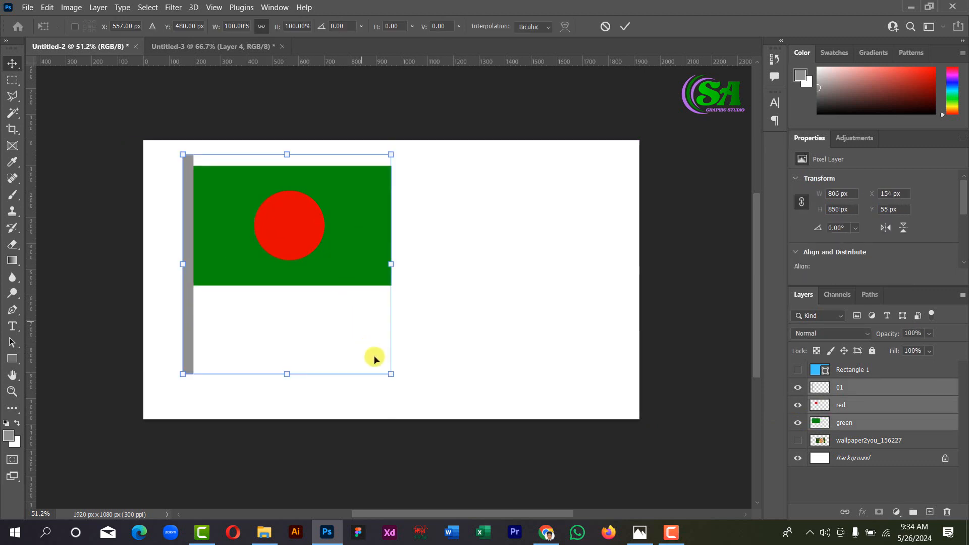
pyautogui.moveTo(391, 374); pyautogui.dragTo(272, 275)
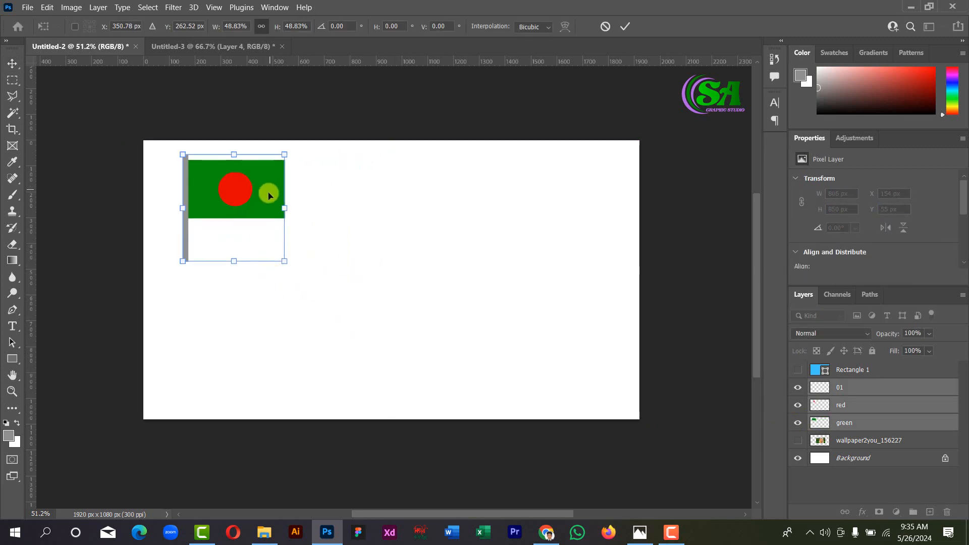
pyautogui.moveTo(268, 193); pyautogui.dragTo(246, 192)
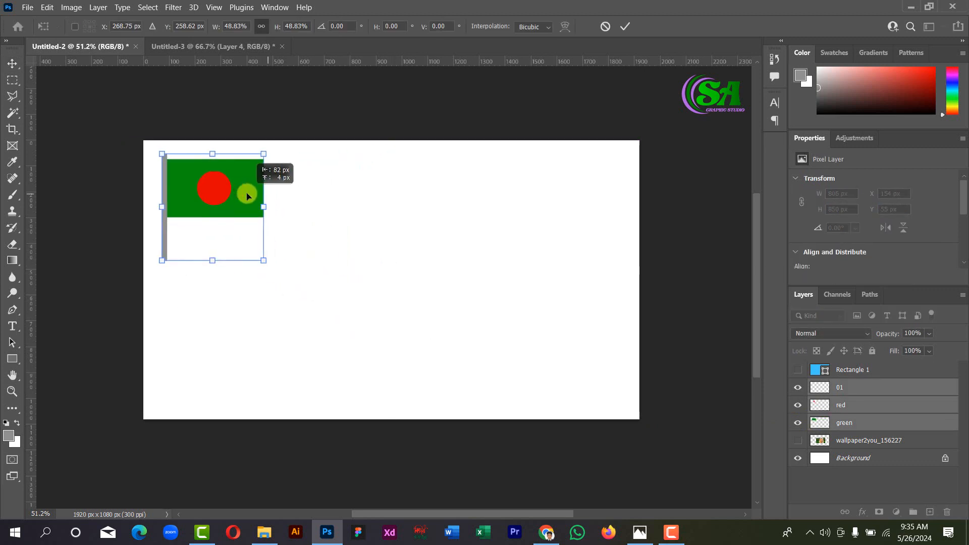
pyautogui.click(631, 26)
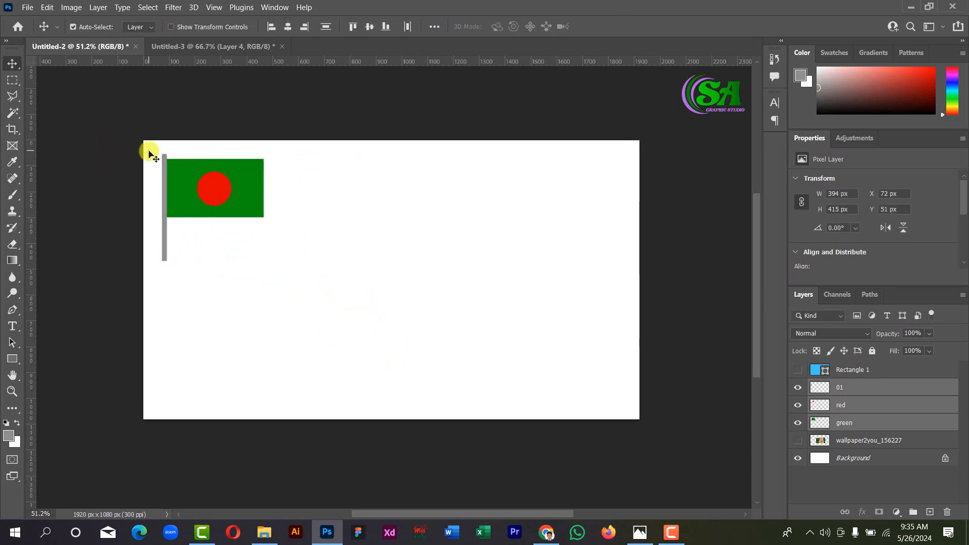
pyautogui.moveTo(148, 150); pyautogui.dragTo(253, 206)
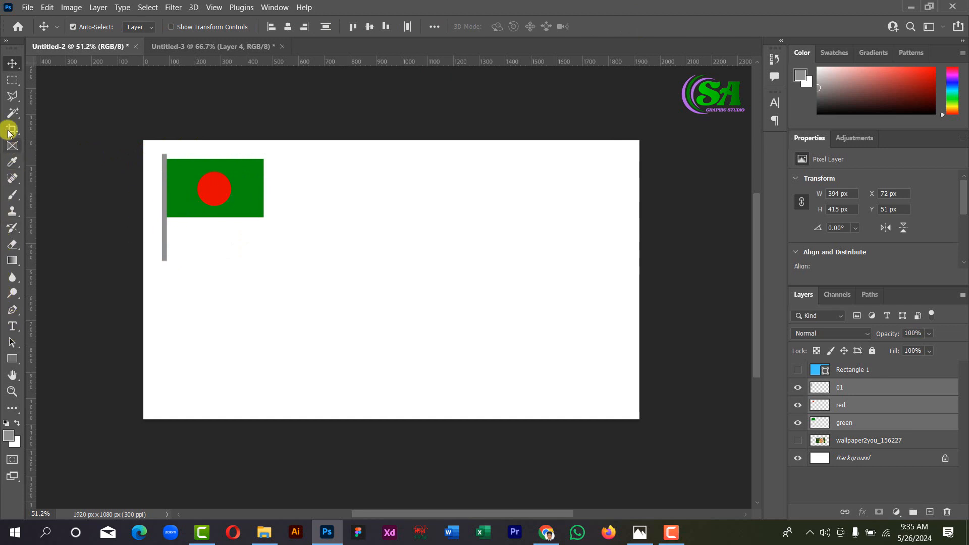
# Draw a tall elliptical selection about 378 by 538 px in the lower middle of the canvas
pyautogui.click(15, 83)
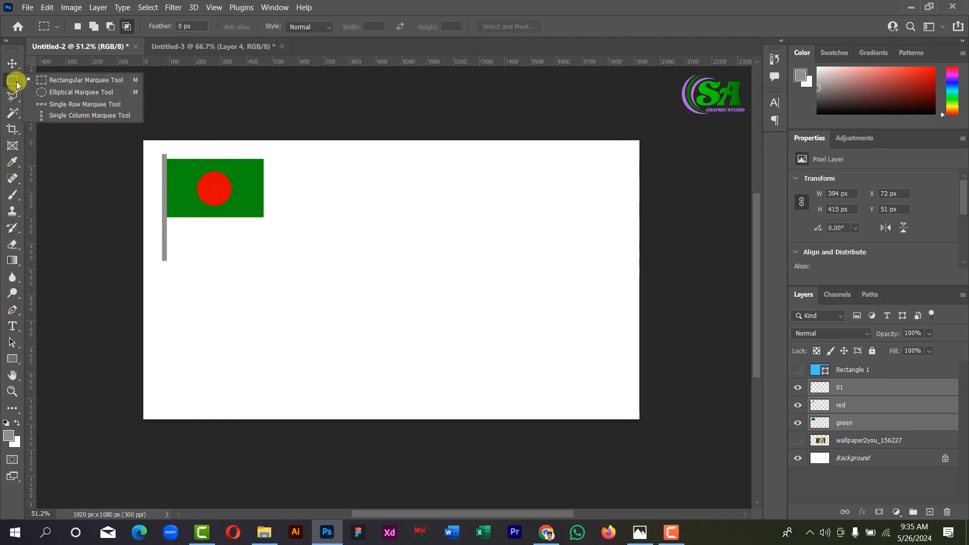
pyautogui.click(65, 92)
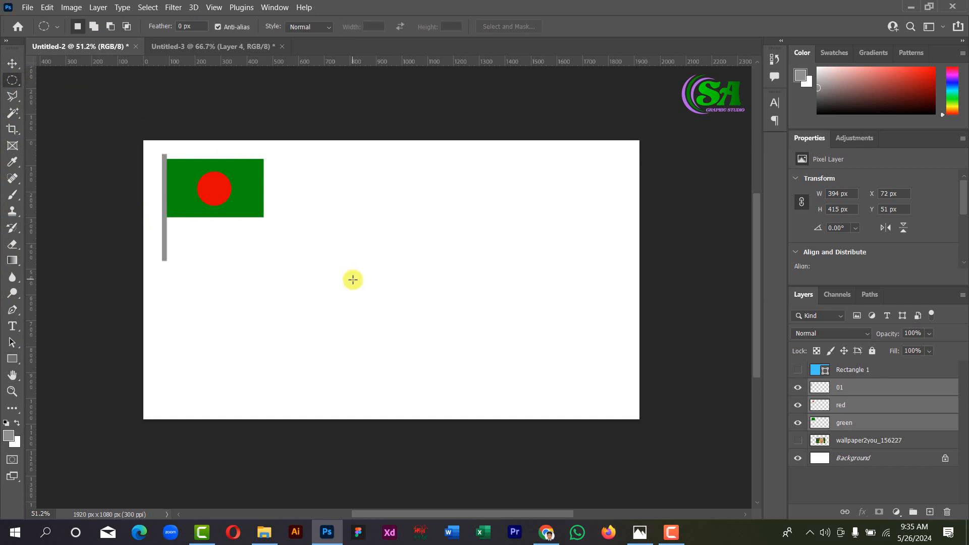
pyautogui.moveTo(356, 272); pyautogui.dragTo(447, 381)
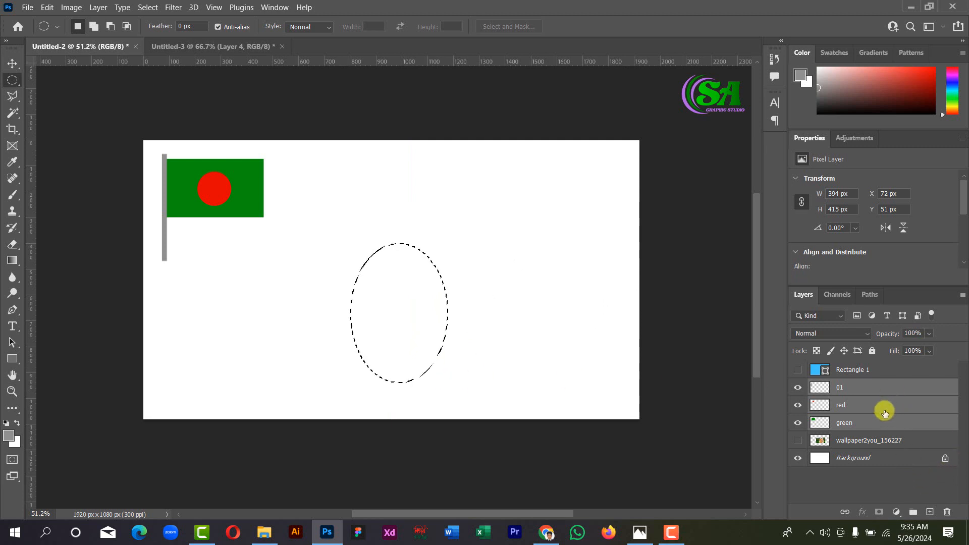
# Try grouping layers 01, red and green and adding a new layer above the group, then undo the new layer and ungroup
pyautogui.hotkey('ctrl', 'g')
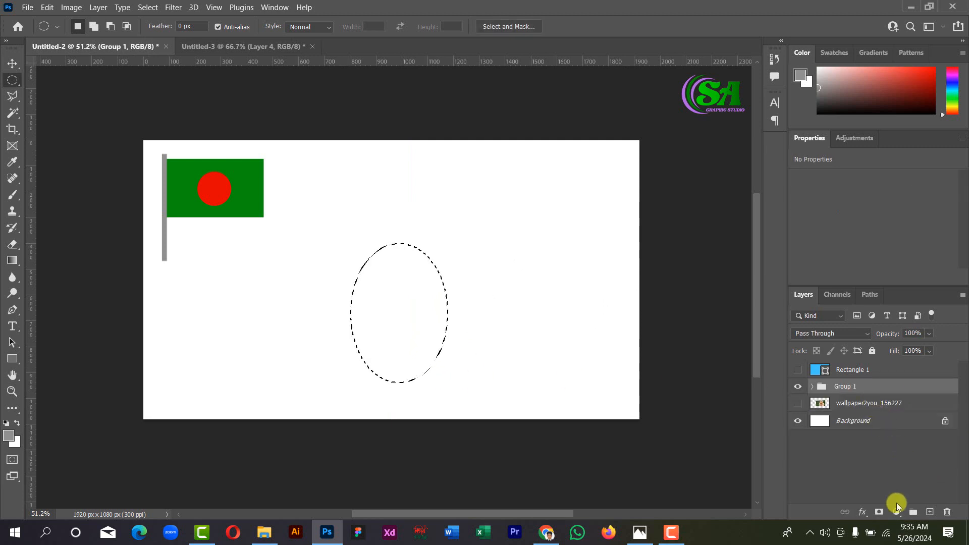
pyautogui.click(930, 512)
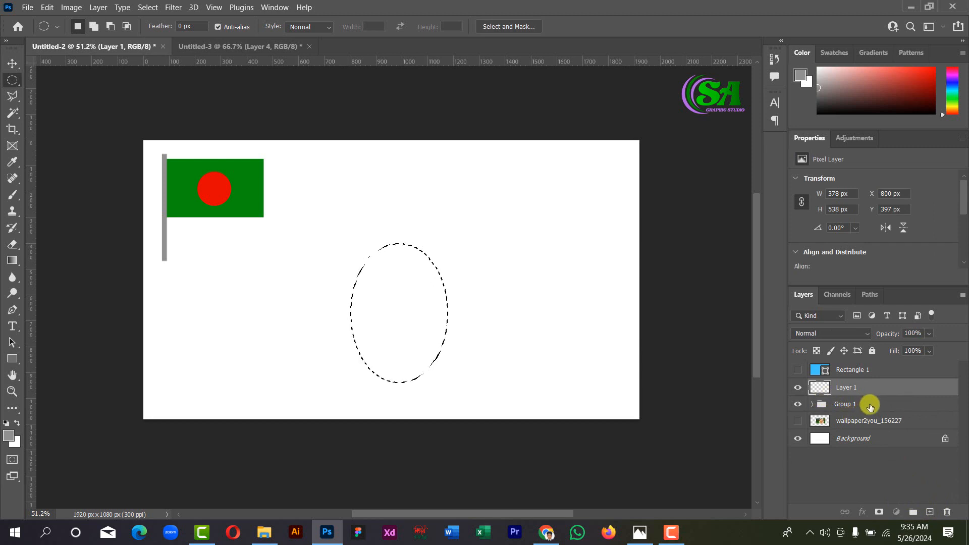
pyautogui.click(814, 407)
pyautogui.hotkey('ctrl', 'z')
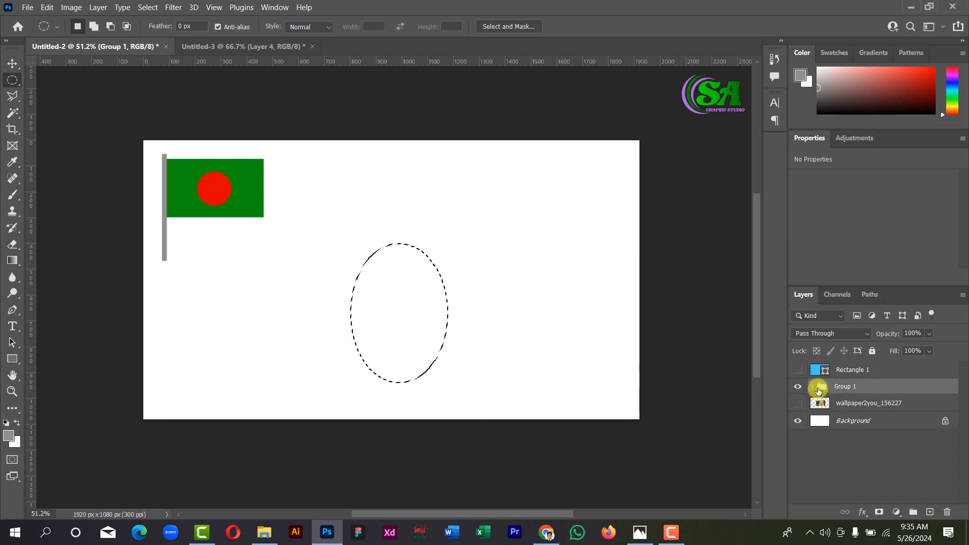
pyautogui.hotkey('ctrl', 'shift', 'g')
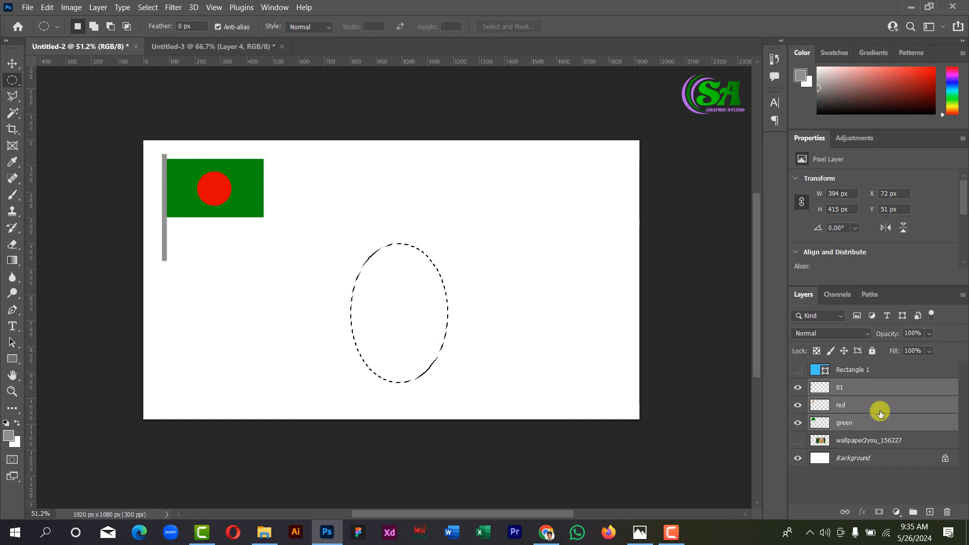
# Group layers 01, red and green and rename the group as flag
pyautogui.click(916, 513)
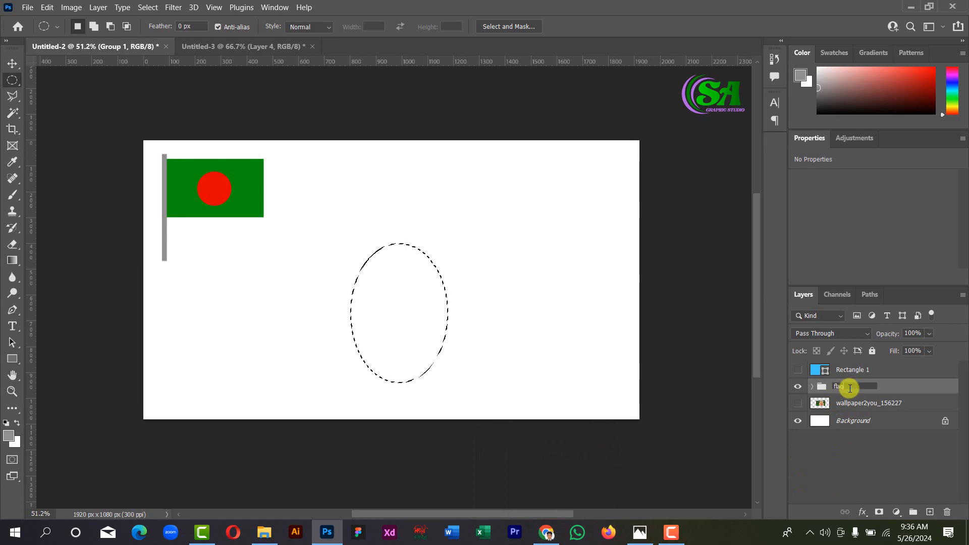
pyautogui.press('Return')
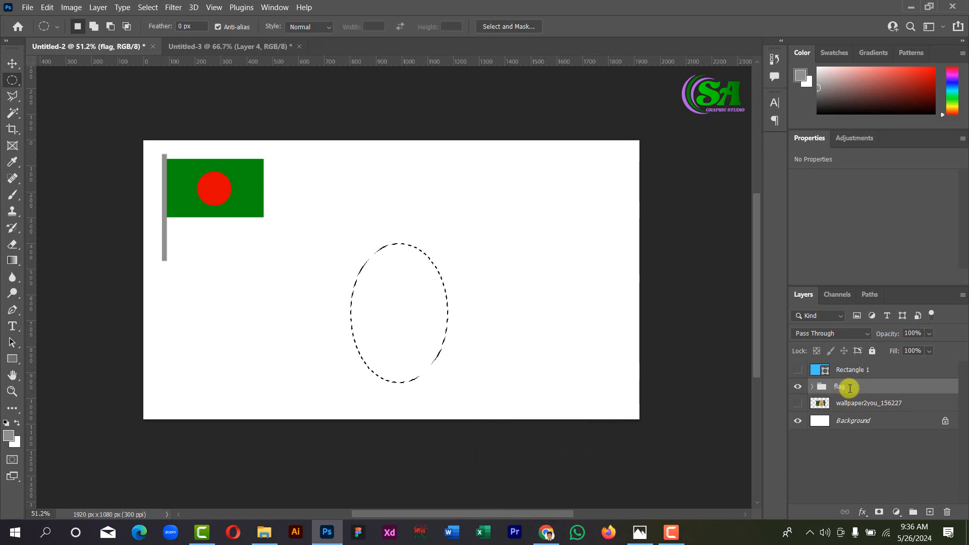
# Toggle the flag group's visibility off and on several times to check its contents, leaving it shown
pyautogui.click(798, 388)
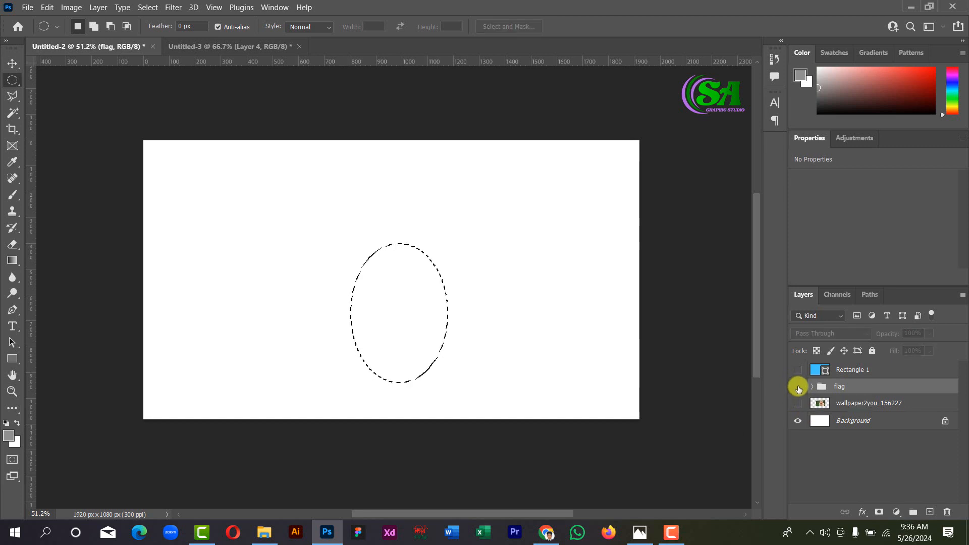
pyautogui.click(799, 388)
pyautogui.click(799, 388)
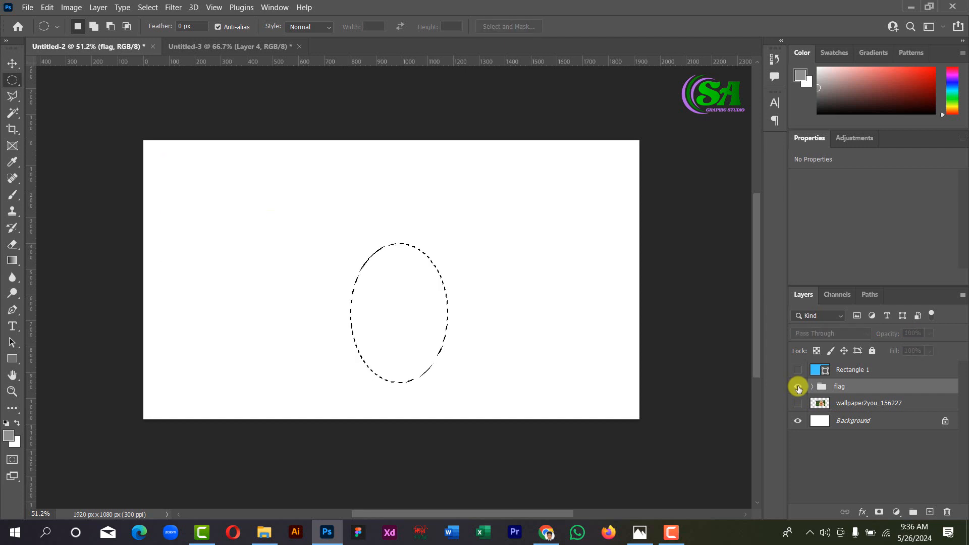
pyautogui.click(798, 388)
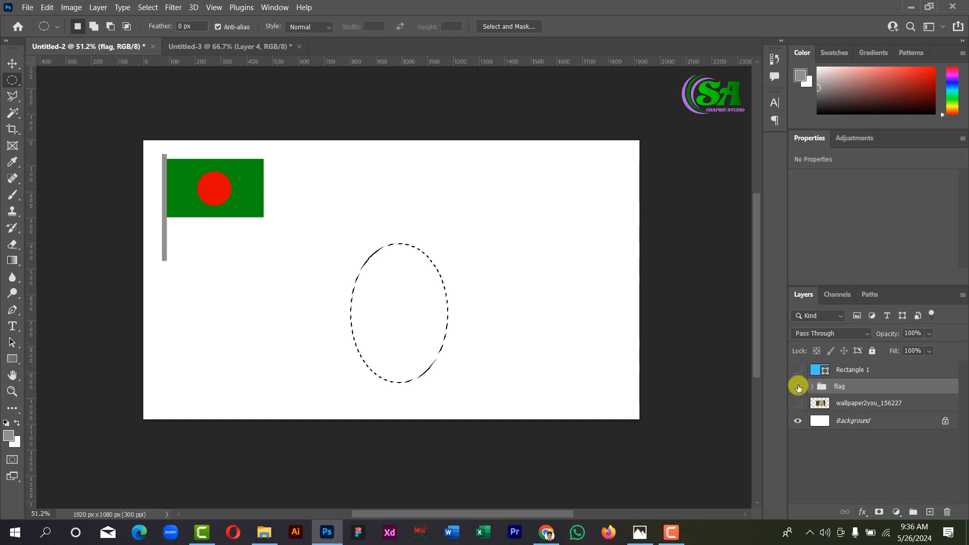
pyautogui.click(798, 387)
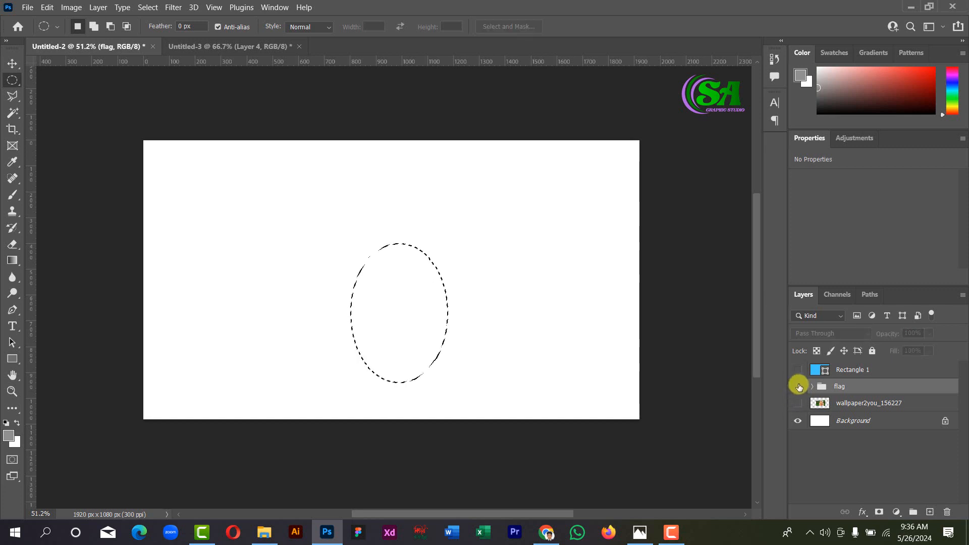
pyautogui.click(798, 386)
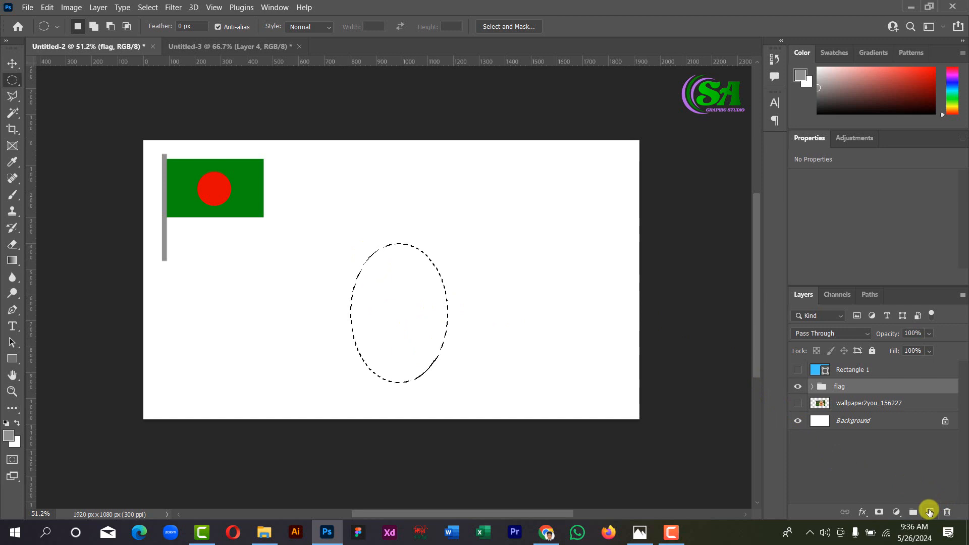
# Add a new layer and fill the elliptical selection on it with yellow e6ce06
pyautogui.click(930, 512)
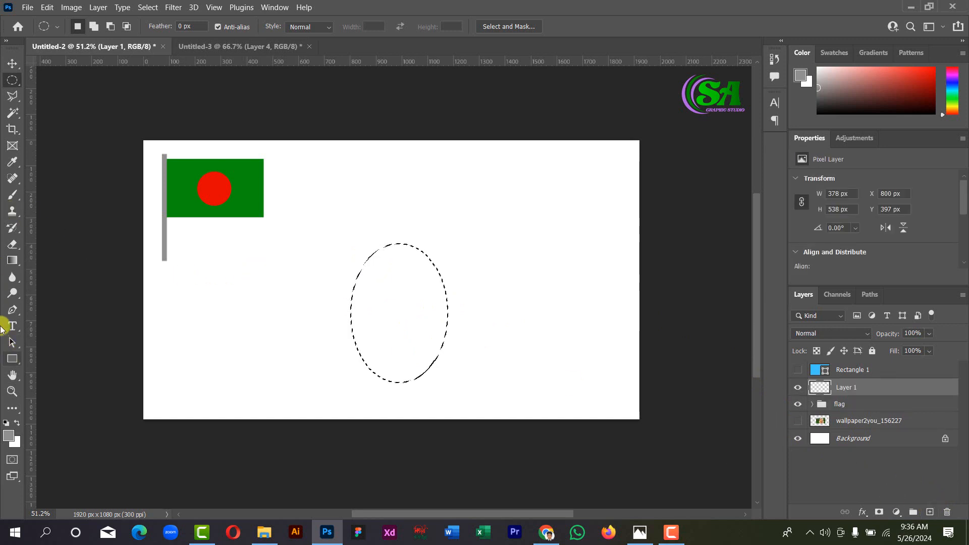
pyautogui.click(9, 436)
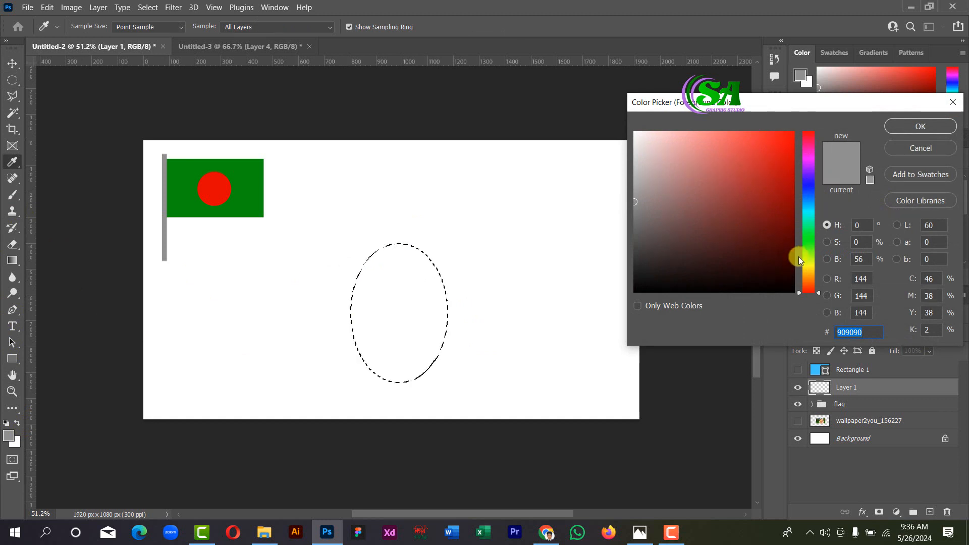
pyautogui.click(809, 279)
pyautogui.moveTo(808, 278); pyautogui.dragTo(808, 269)
pyautogui.click(791, 159)
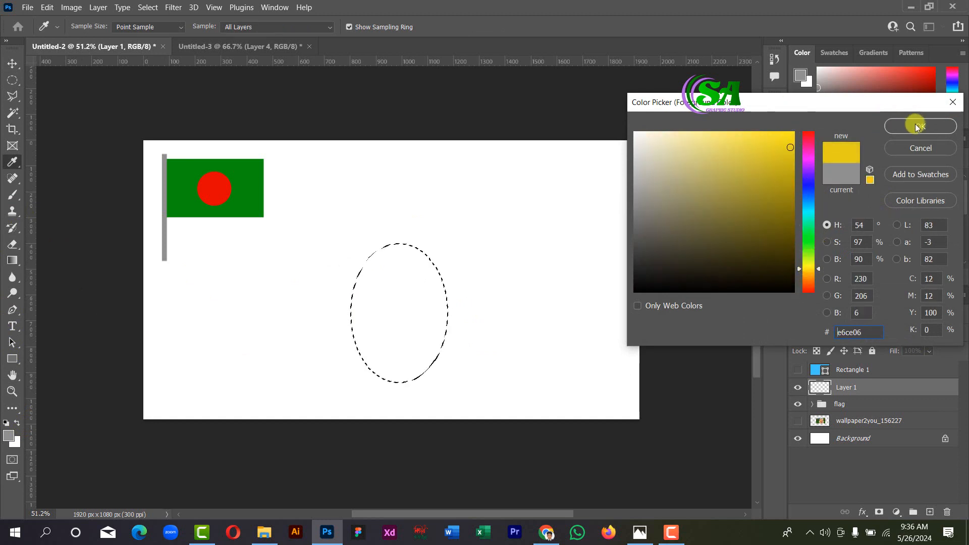
pyautogui.click(921, 126)
pyautogui.hotkey('alt', 'BackSpace')
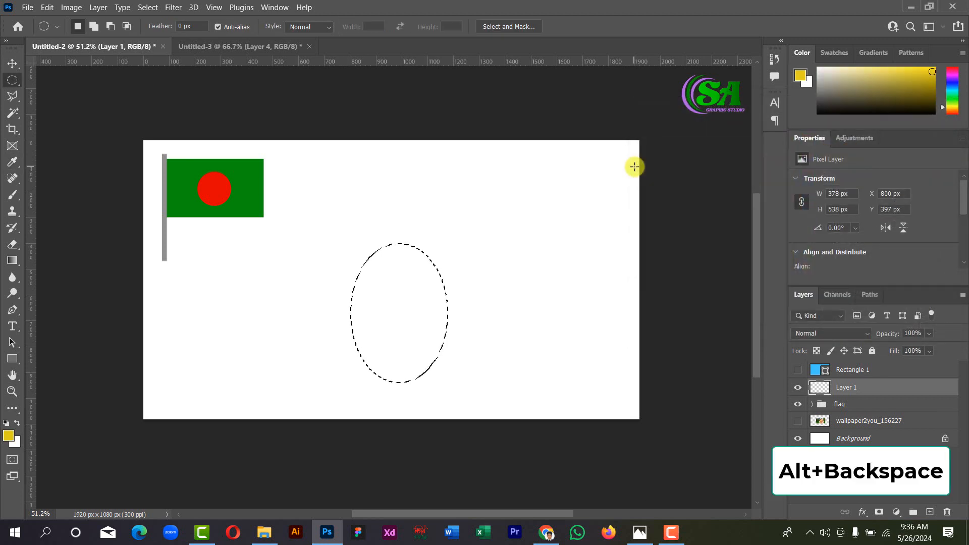
pyautogui.hotkey('alt', 'BackSpace')
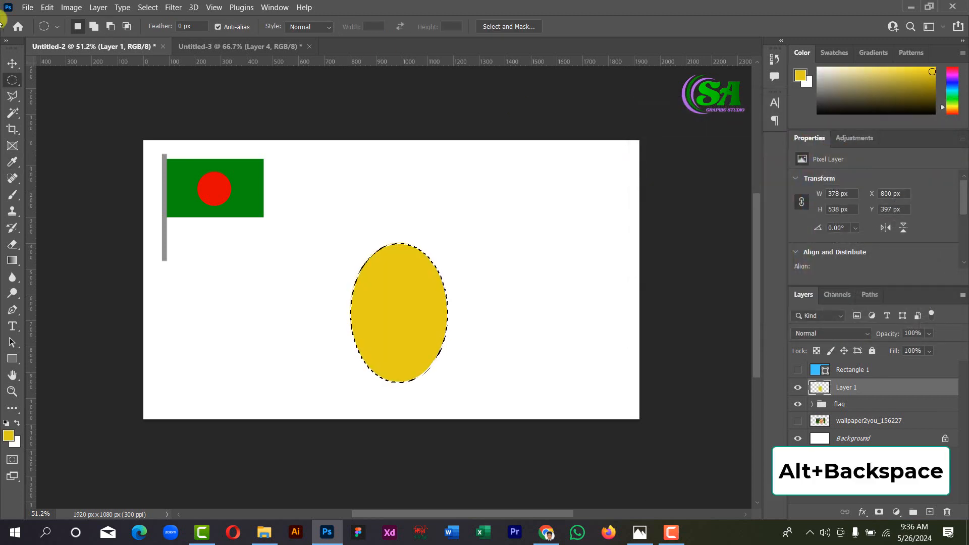
# Deselect the yellow ellipse, move it up to about X 911, Y 231 px, and reduce its height to about 433 px
pyautogui.click(13, 63)
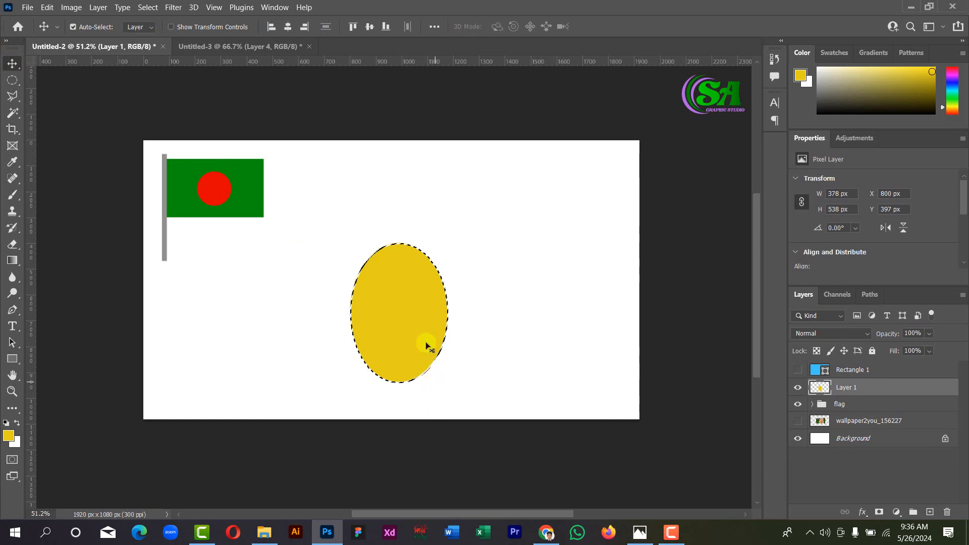
pyautogui.hotkey('ctrl', 'd')
pyautogui.moveTo(423, 288)
pyautogui.mouseDown()
pyautogui.moveTo(439, 281)
pyautogui.moveTo(437, 293)
pyautogui.mouseUp()
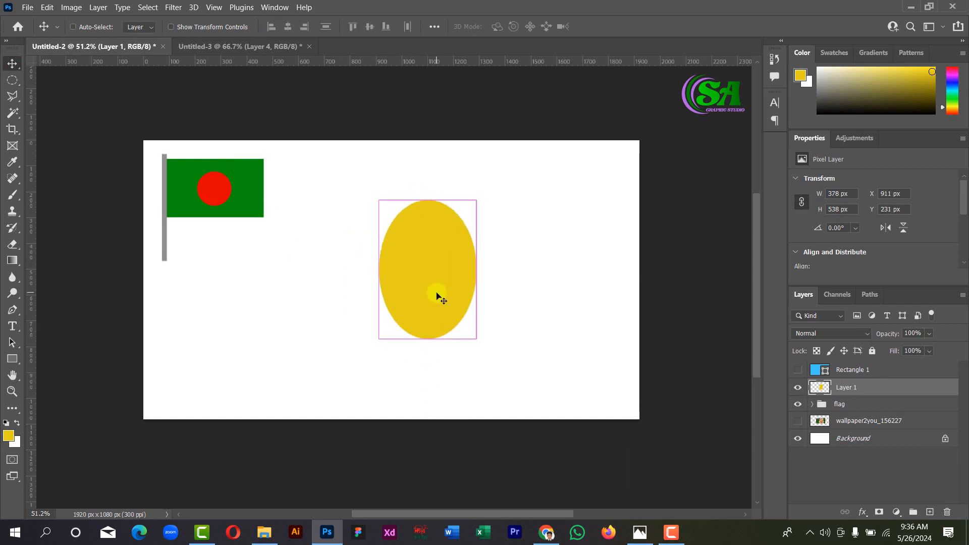
pyautogui.hotkey('ctrl', 't')
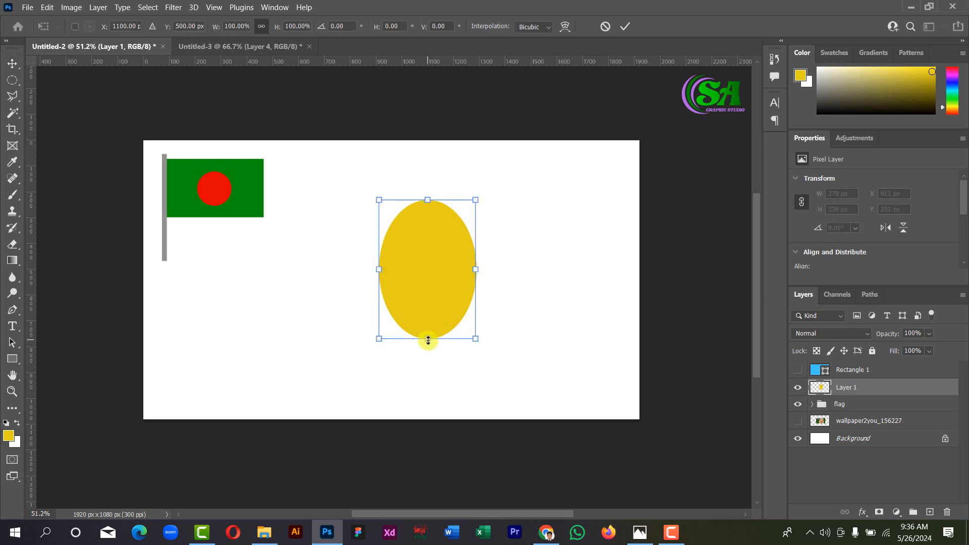
pyautogui.moveTo(430, 335); pyautogui.dragTo(434, 314)
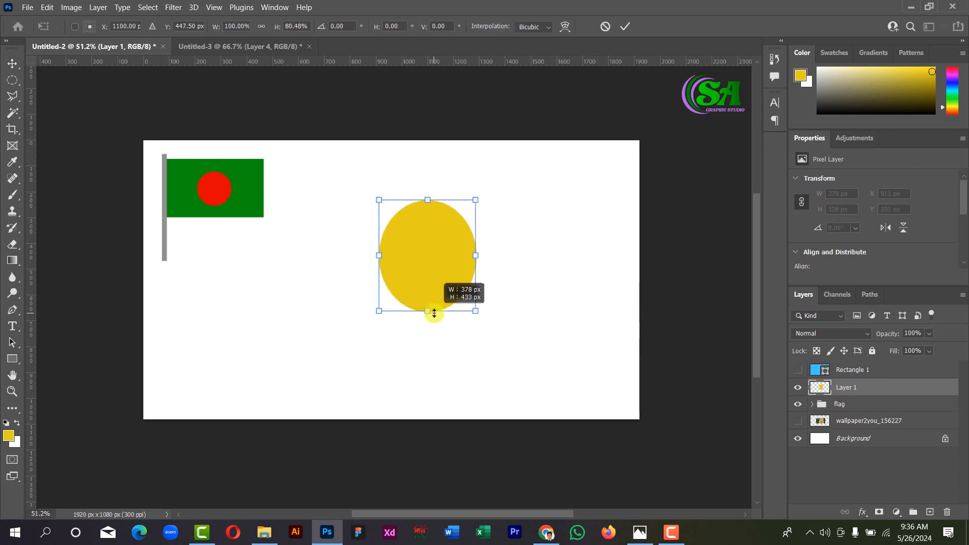
pyautogui.click(625, 26)
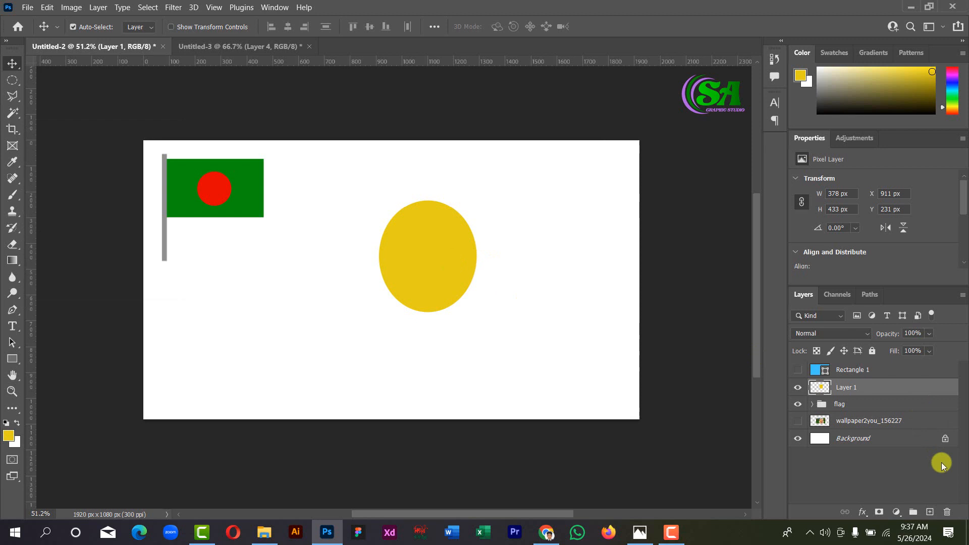
# Add a new layer and draw an elliptical eye selection about 95 by 30 px on the upper left of the face
pyautogui.click(930, 512)
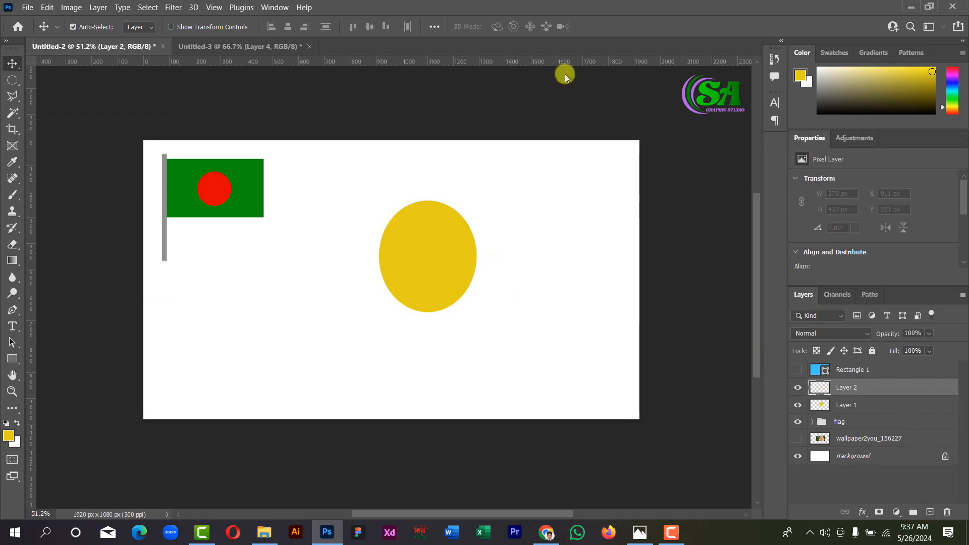
pyautogui.click(13, 80)
pyautogui.click(59, 87)
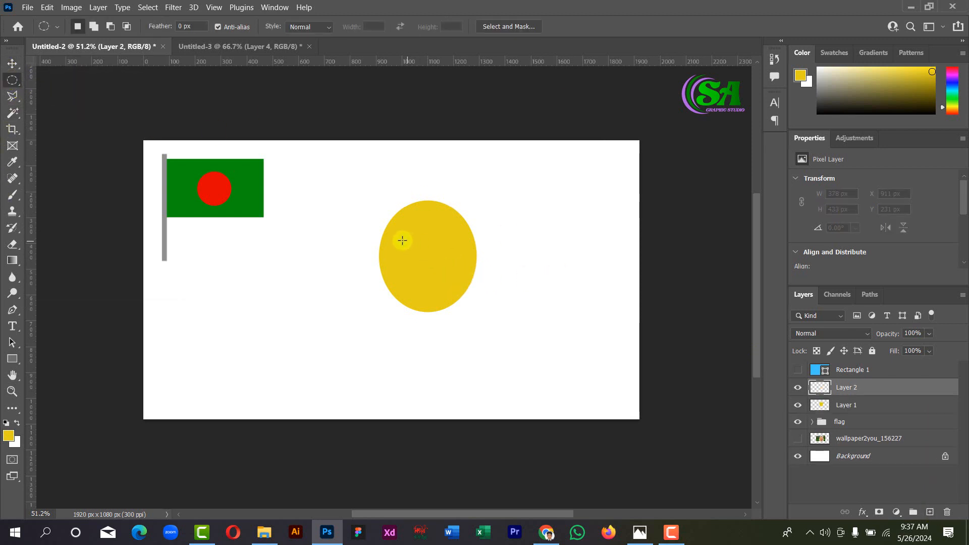
pyautogui.moveTo(401, 231); pyautogui.dragTo(424, 238)
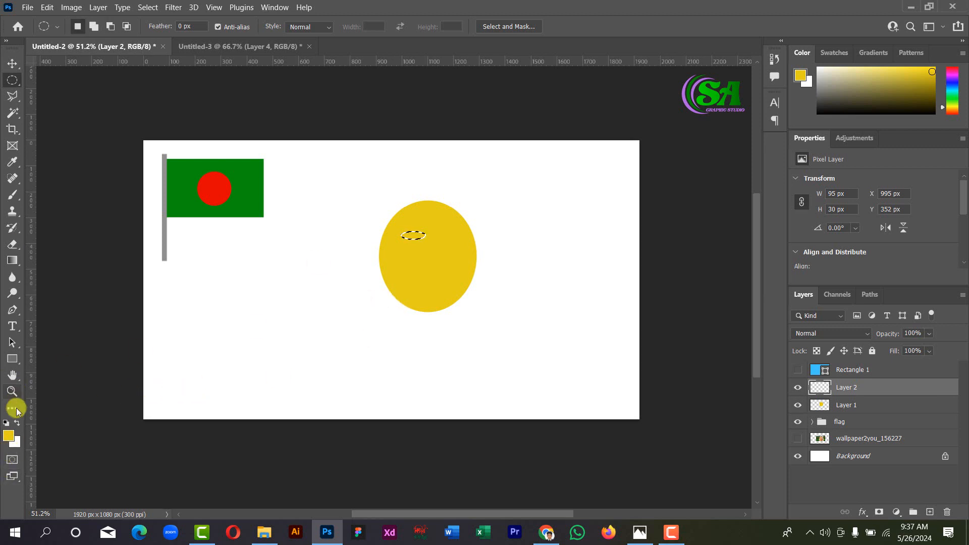
# Set the foreground colour to dark navy 13023e and fill the eye selection with it
pyautogui.click(9, 435)
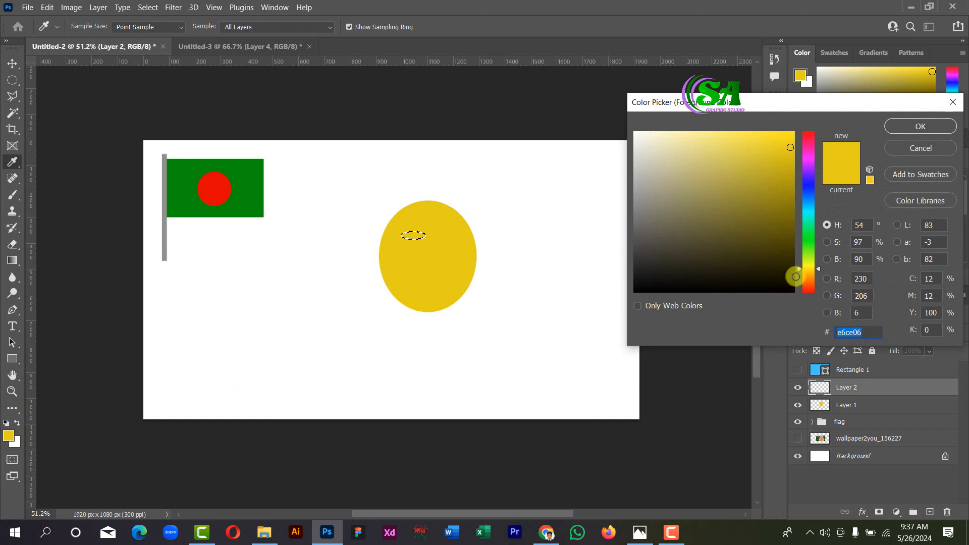
pyautogui.click(808, 178)
pyautogui.click(789, 254)
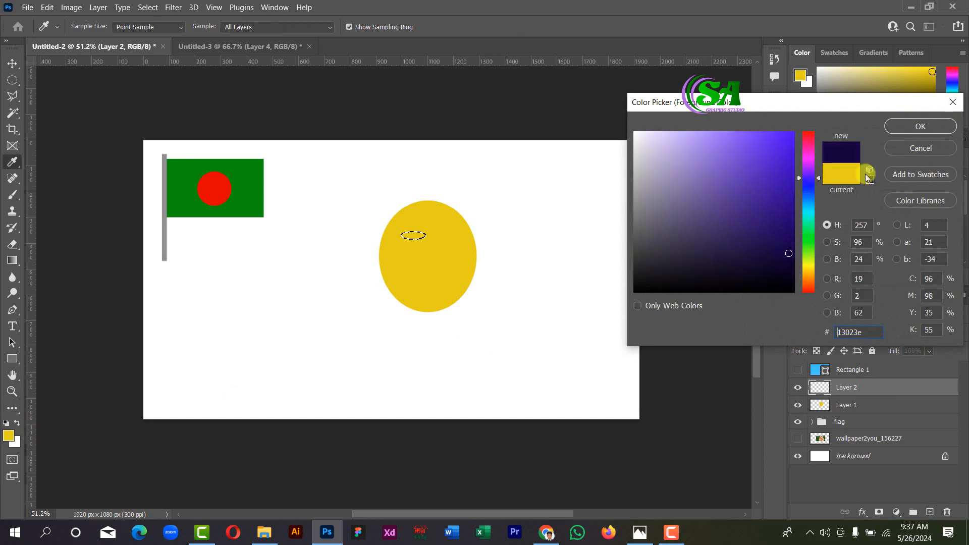
pyautogui.click(921, 126)
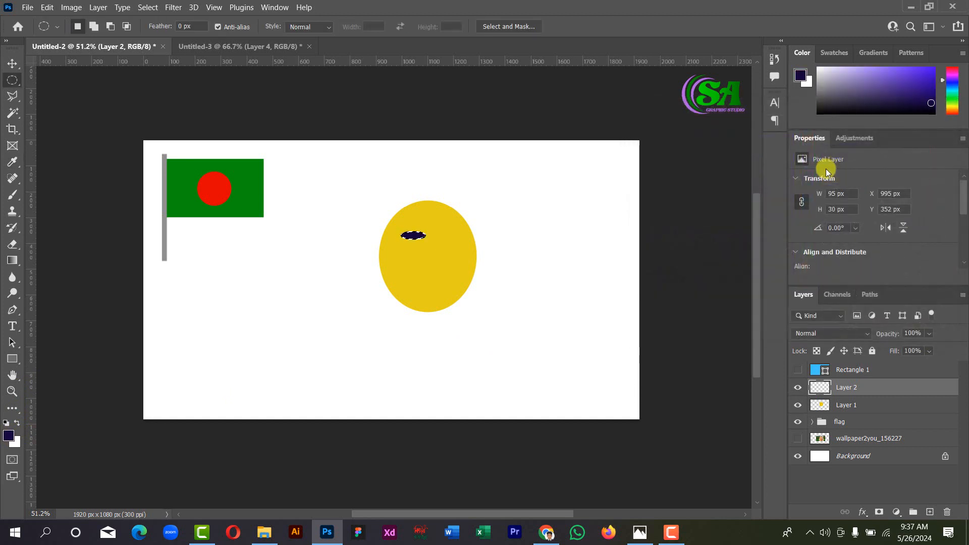
# Deselect and reposition the eye, and place a duplicate of it on the right half of the face at the same height
pyautogui.click(13, 63)
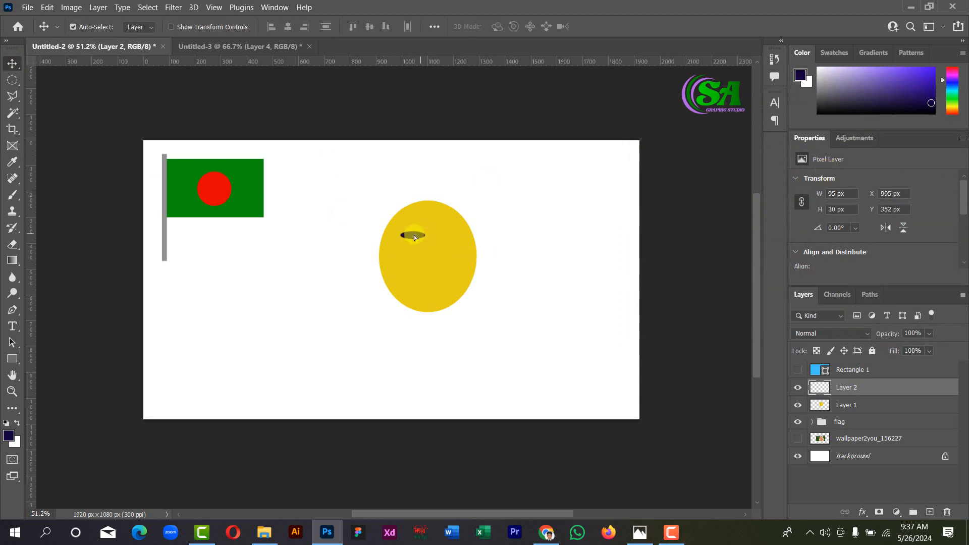
pyautogui.moveTo(414, 238); pyautogui.dragTo(417, 236)
pyautogui.moveTo(413, 240); pyautogui.dragTo(457, 238)
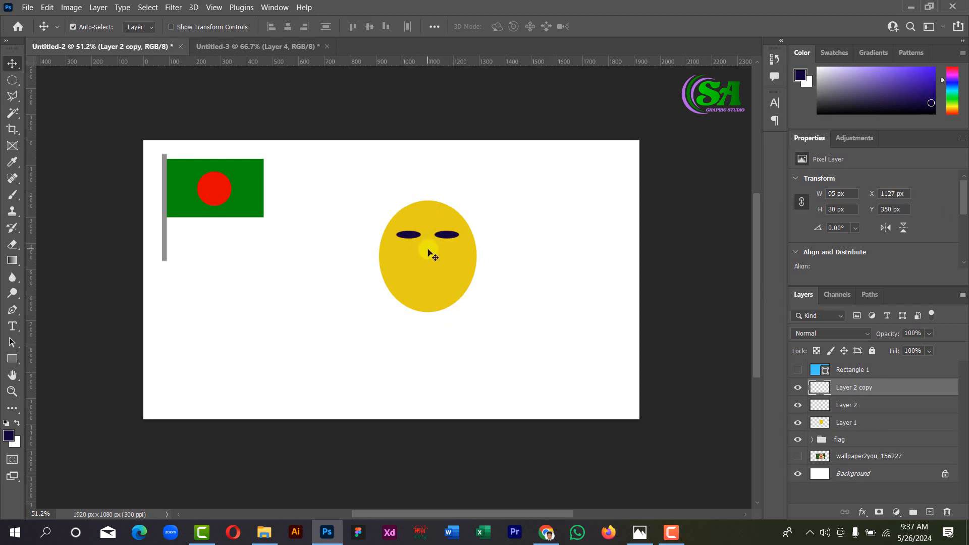
# Add a new layer and draw an elliptical mouth selection about 192 by 44 px below the eyes
pyautogui.click(12, 84)
pyautogui.click(12, 84)
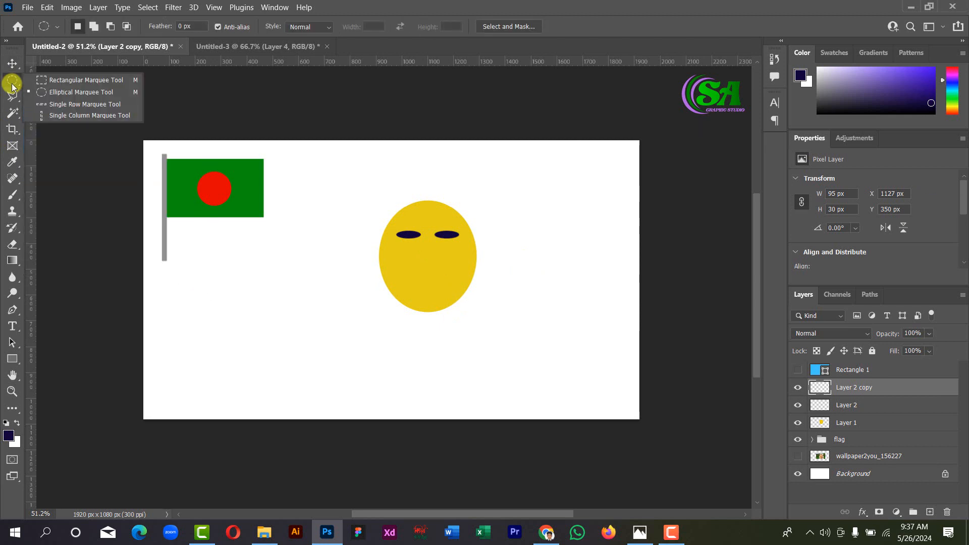
pyautogui.click(71, 92)
pyautogui.moveTo(413, 276); pyautogui.dragTo(460, 289)
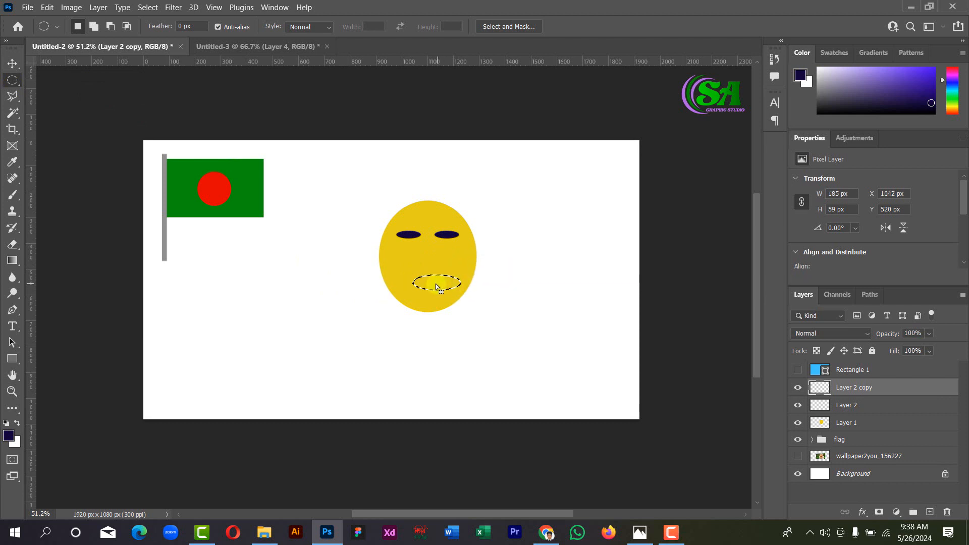
pyautogui.click(435, 287)
pyautogui.click(930, 512)
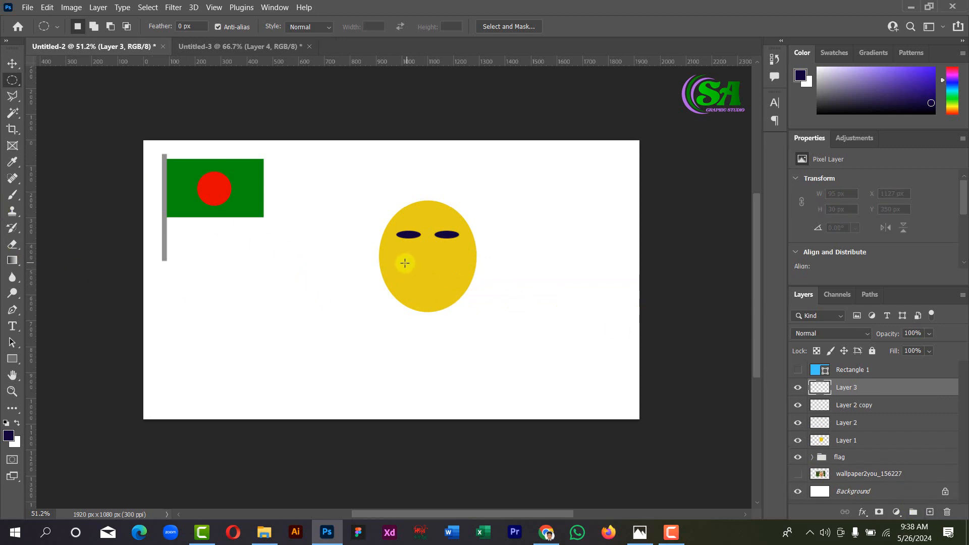
pyautogui.moveTo(405, 263); pyautogui.dragTo(454, 273)
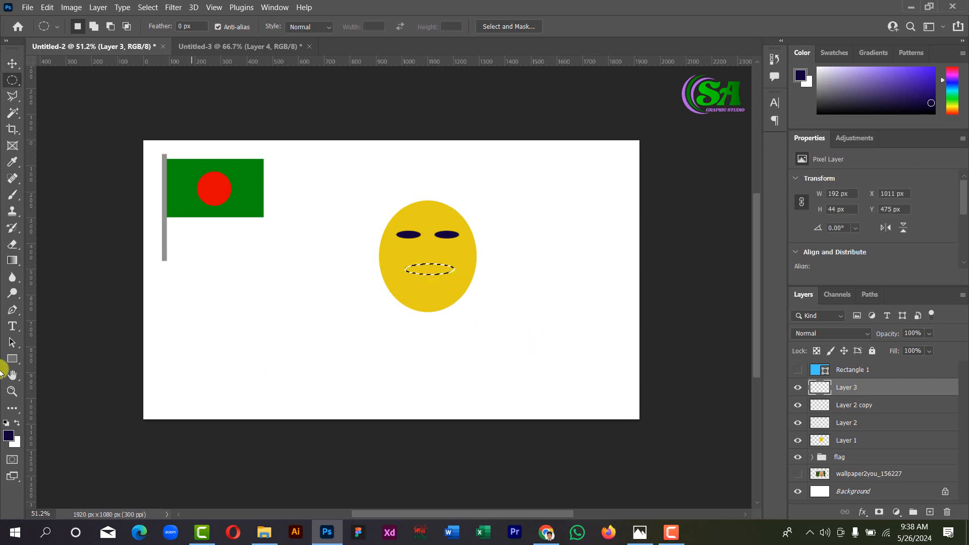
# Sample the right eye's navy as the foreground colour and fill the mouth selection with it
pyautogui.click(9, 438)
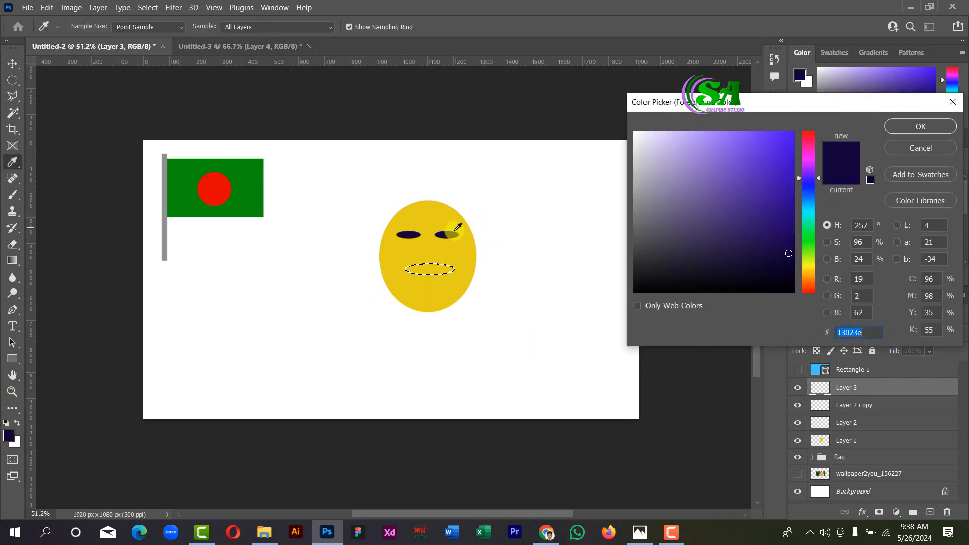
pyautogui.click(447, 235)
pyautogui.click(919, 126)
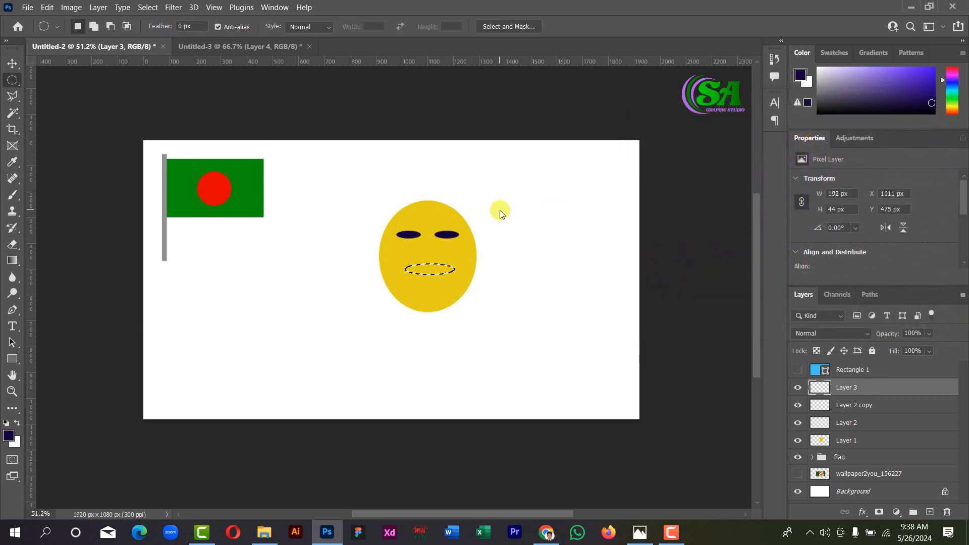
pyautogui.hotkey('alt', 'BackSpace')
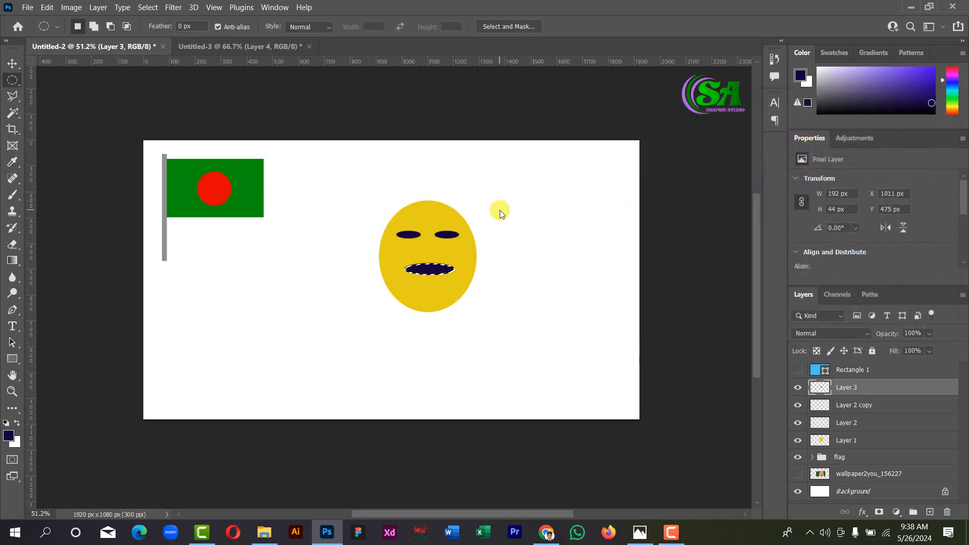
# Deselect the mouth, enlarge it to about 196 by 65 px and centre it horizontally on the face
pyautogui.click(13, 63)
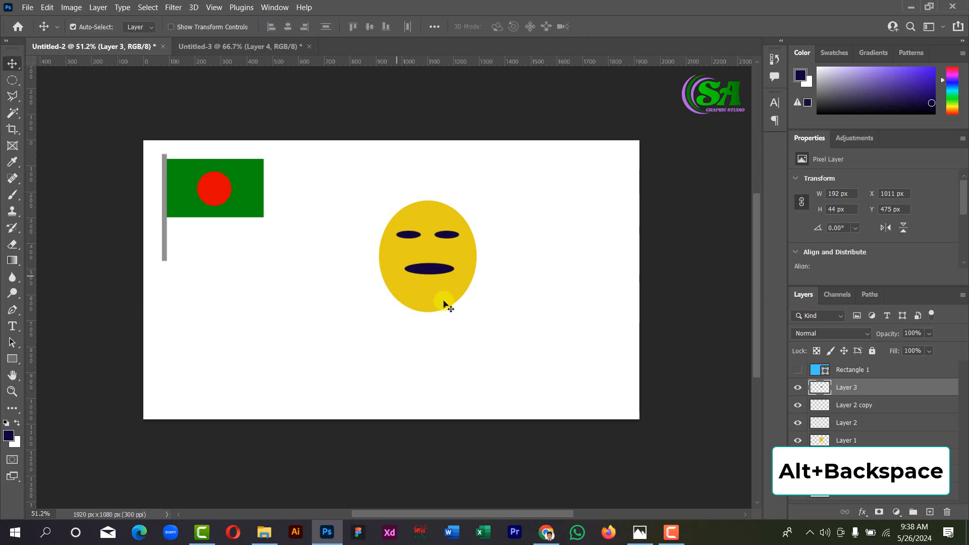
pyautogui.moveTo(423, 271)
pyautogui.mouseDown()
pyautogui.moveTo(458, 274)
pyautogui.moveTo(429, 286)
pyautogui.moveTo(409, 277)
pyautogui.mouseUp()
pyautogui.hotkey('ctrl', 't')
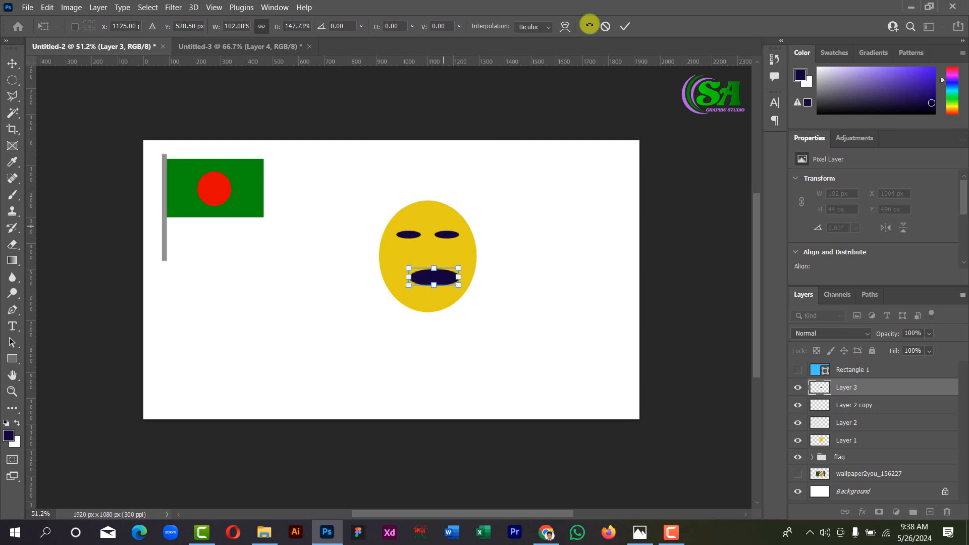
pyautogui.click(624, 27)
pyautogui.click(435, 279)
pyautogui.moveTo(428, 277); pyautogui.dragTo(429, 272)
# Shrink the mouth to about 173 by 42 px and set it slightly lower, centred on the face
pyautogui.hotkey('ctrl', 't')
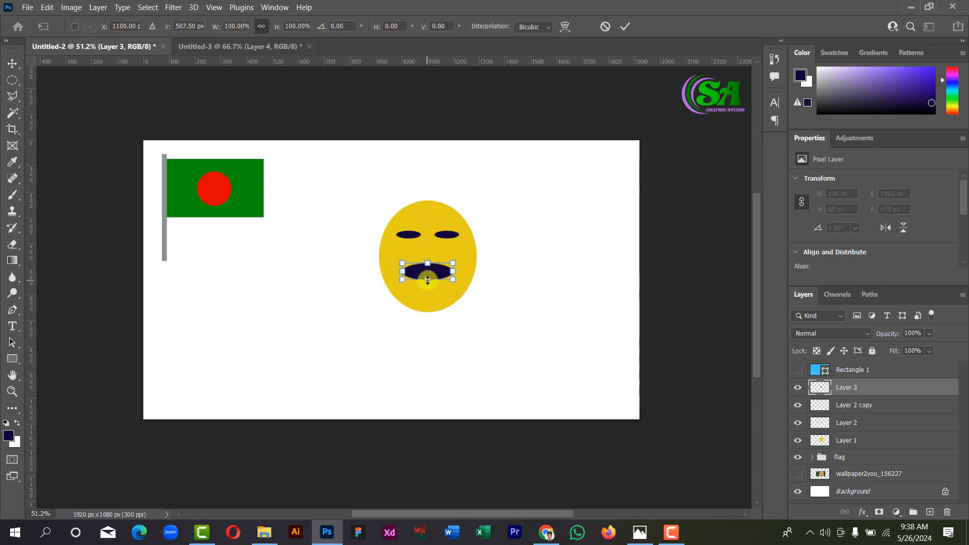
pyautogui.moveTo(428, 279)
pyautogui.mouseDown()
pyautogui.moveTo(448, 269)
pyautogui.moveTo(431, 272)
pyautogui.mouseUp()
pyautogui.click(625, 26)
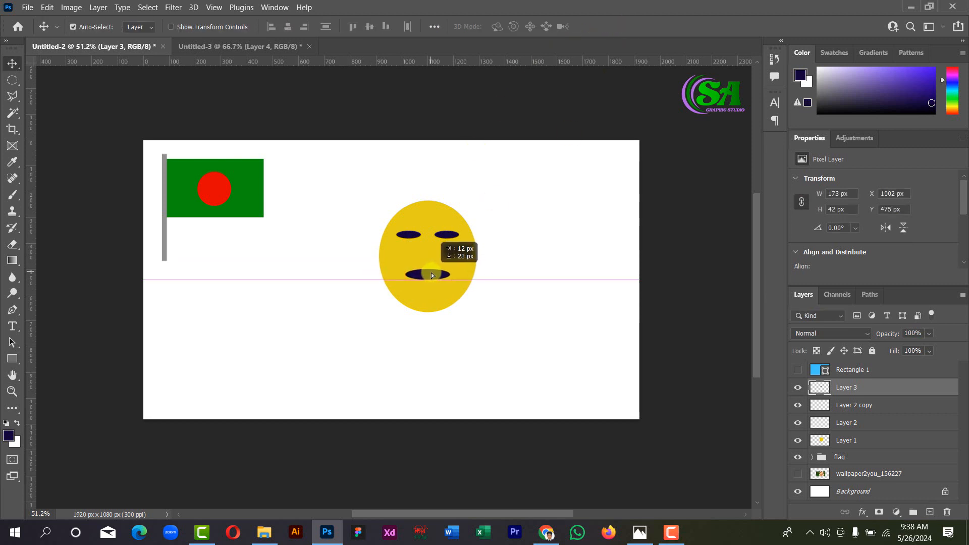
# Reduce the yellow face ellipse's height to about 394 px, keeping its width
pyautogui.click(435, 293)
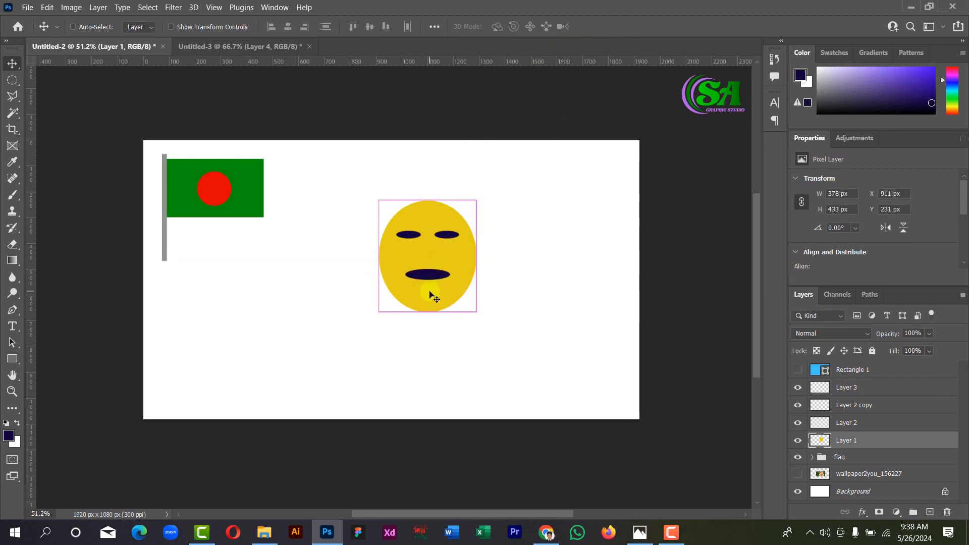
pyautogui.hotkey('ctrl', 't')
pyautogui.moveTo(428, 312); pyautogui.dragTo(427, 302)
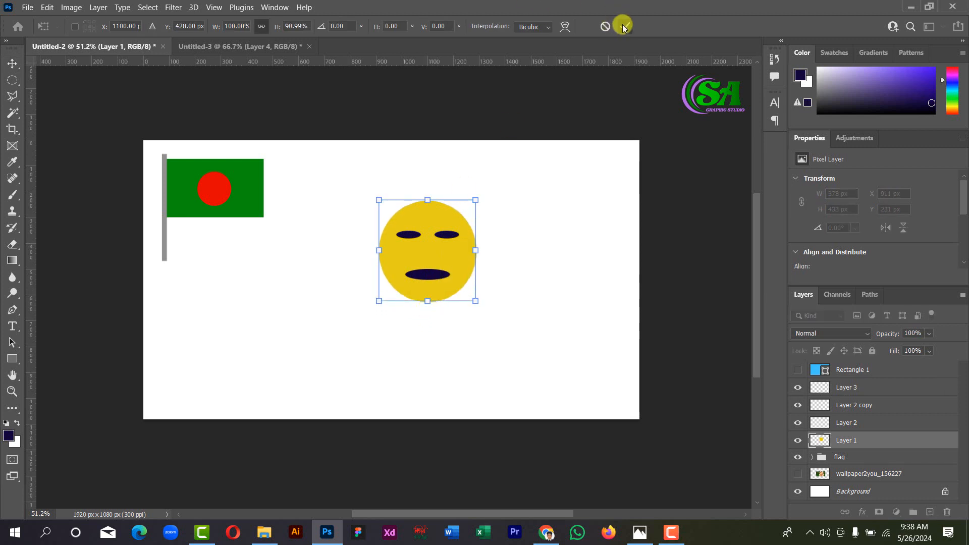
pyautogui.click(624, 25)
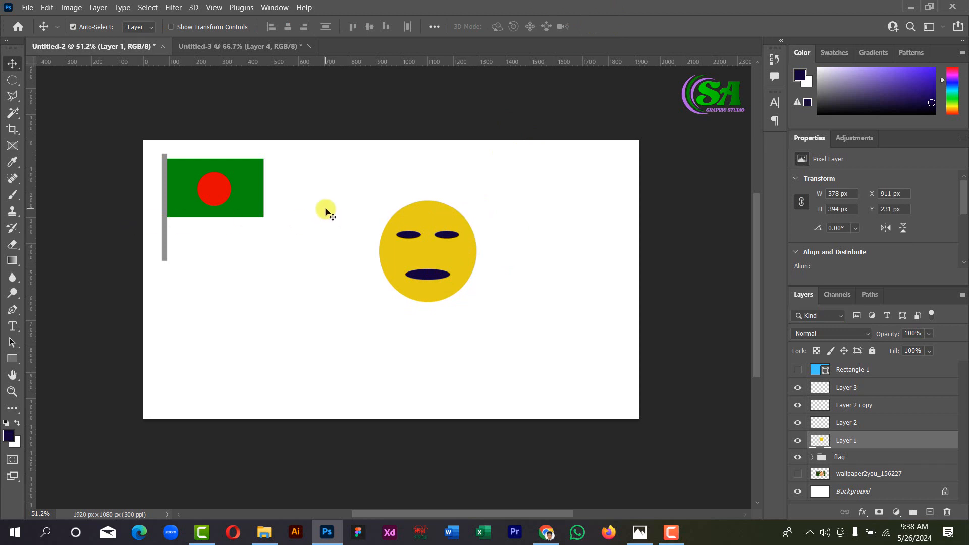
# Select the face, both eyes and the mouth together and move them straight up to about Y 72 px
pyautogui.click(428, 274)
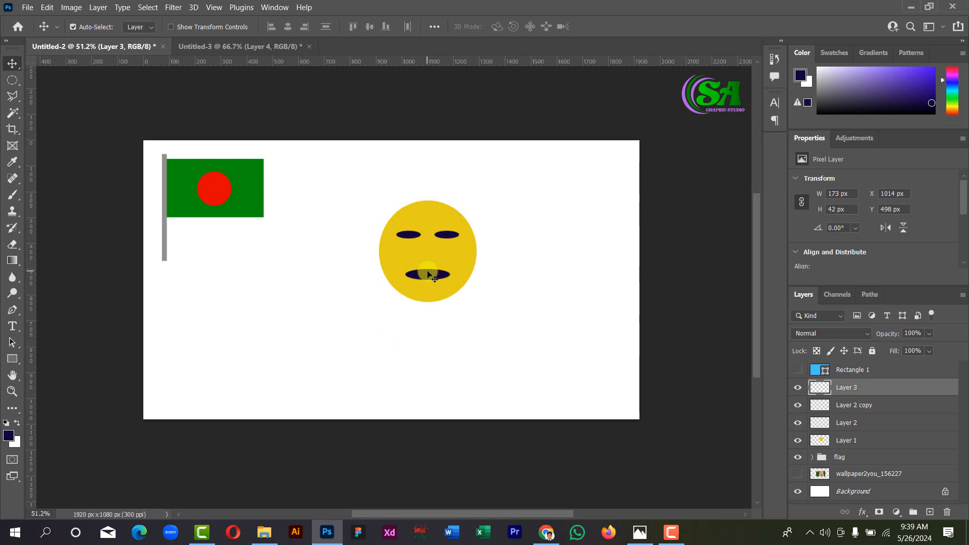
pyautogui.click(457, 286)
pyautogui.moveTo(375, 174); pyautogui.dragTo(488, 357)
pyautogui.moveTo(436, 256); pyautogui.dragTo(439, 216)
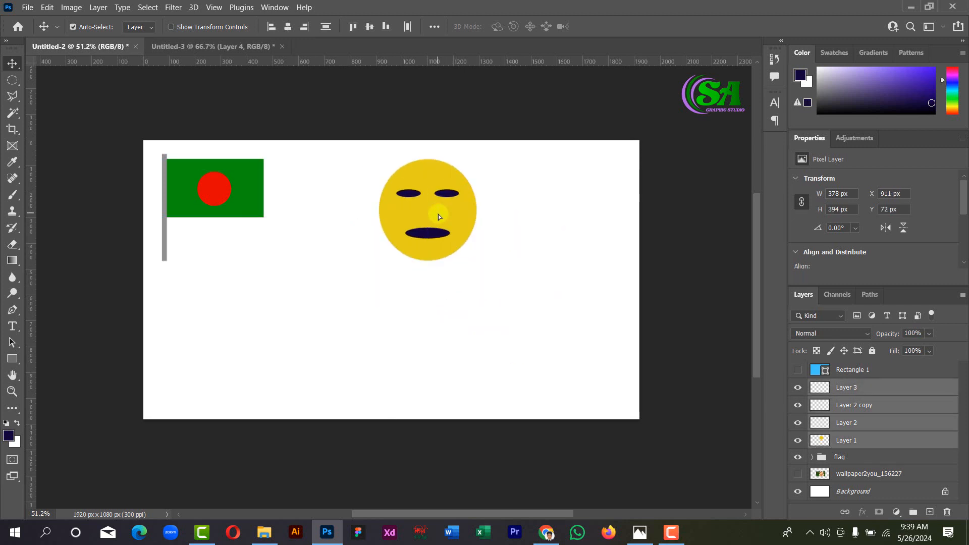
pyautogui.click(6, 83)
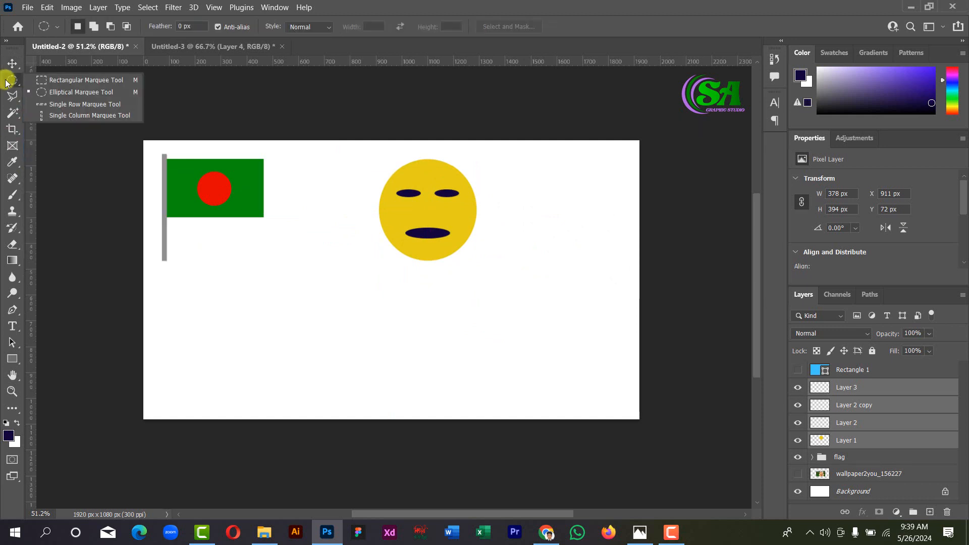
pyautogui.click(40, 91)
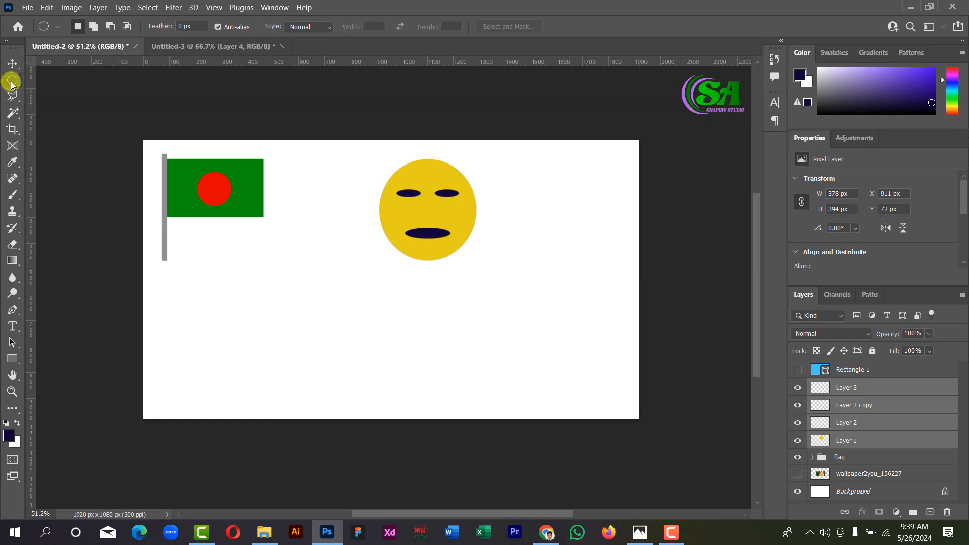
pyautogui.click(13, 64)
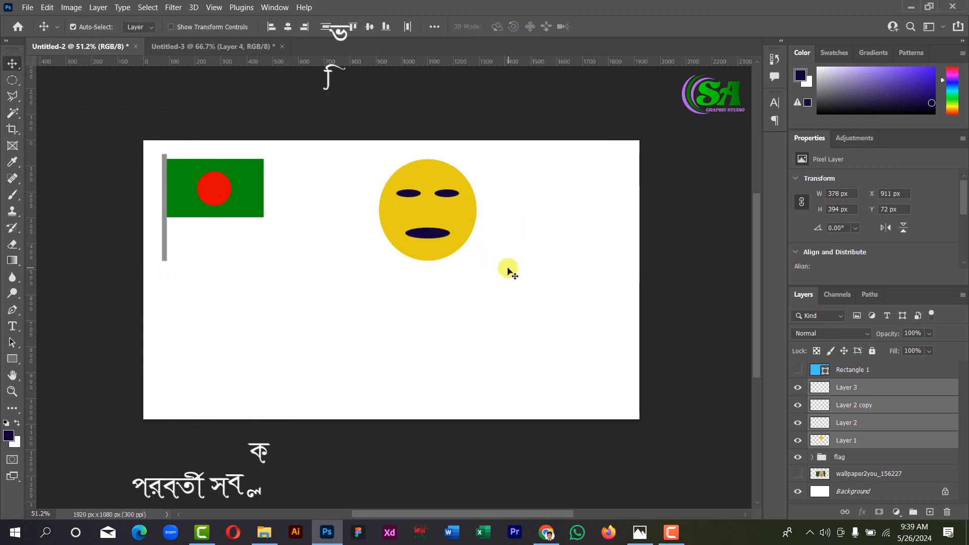
# Move the whole face left beside the flag and scale it proportionally to about 848 by 884 px
pyautogui.moveTo(448, 222); pyautogui.dragTo(373, 223)
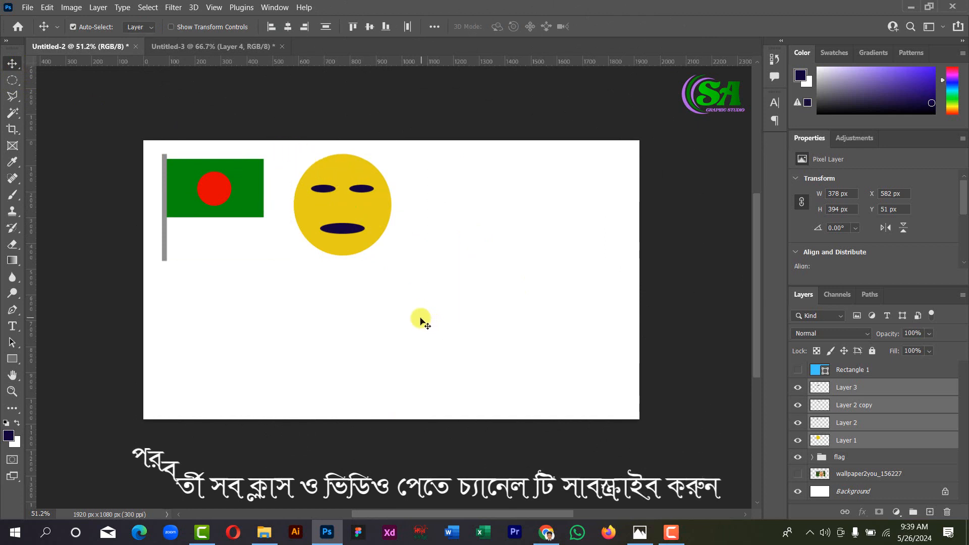
pyautogui.press('ctrl')
pyautogui.hotkey('ctrl', 't')
pyautogui.moveTo(392, 255); pyautogui.dragTo(512, 382)
pyautogui.moveTo(436, 303); pyautogui.dragTo(440, 308)
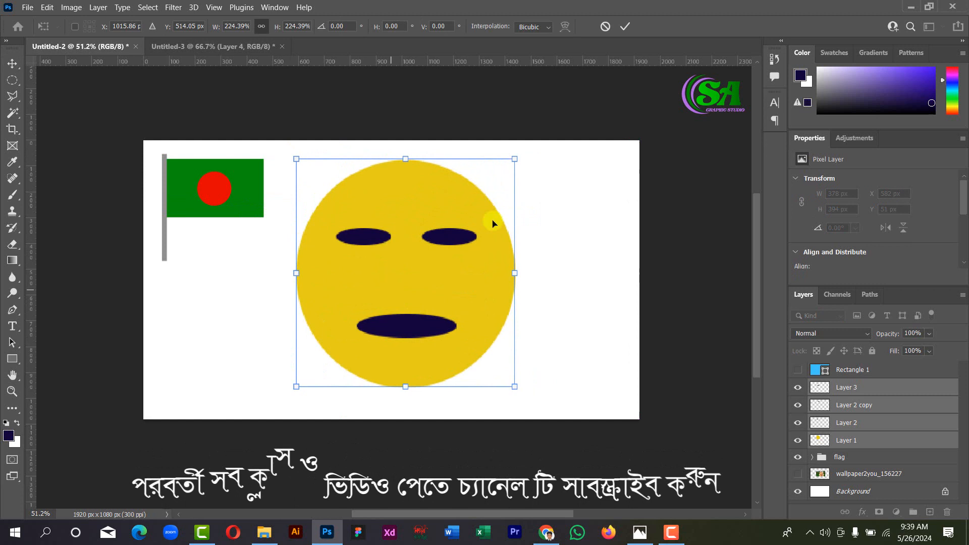
pyautogui.click(625, 27)
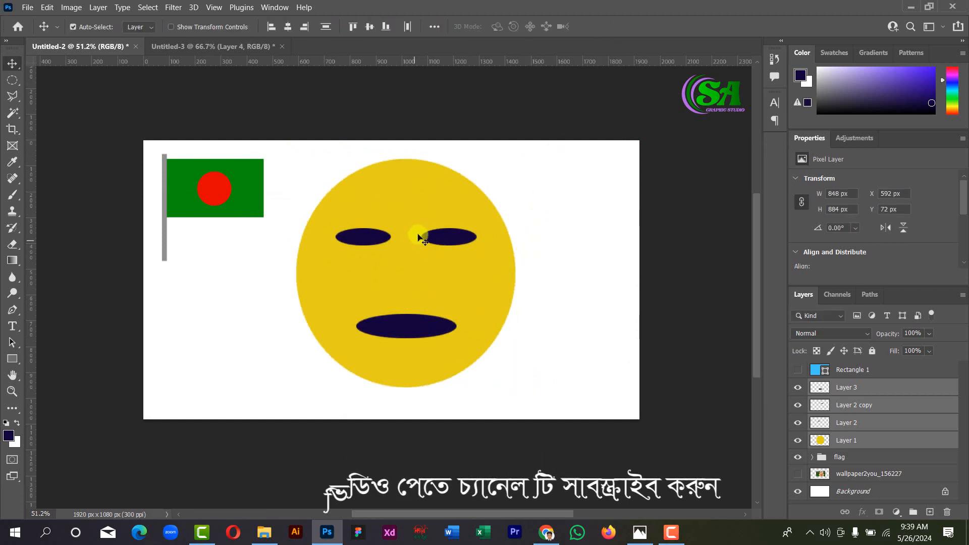